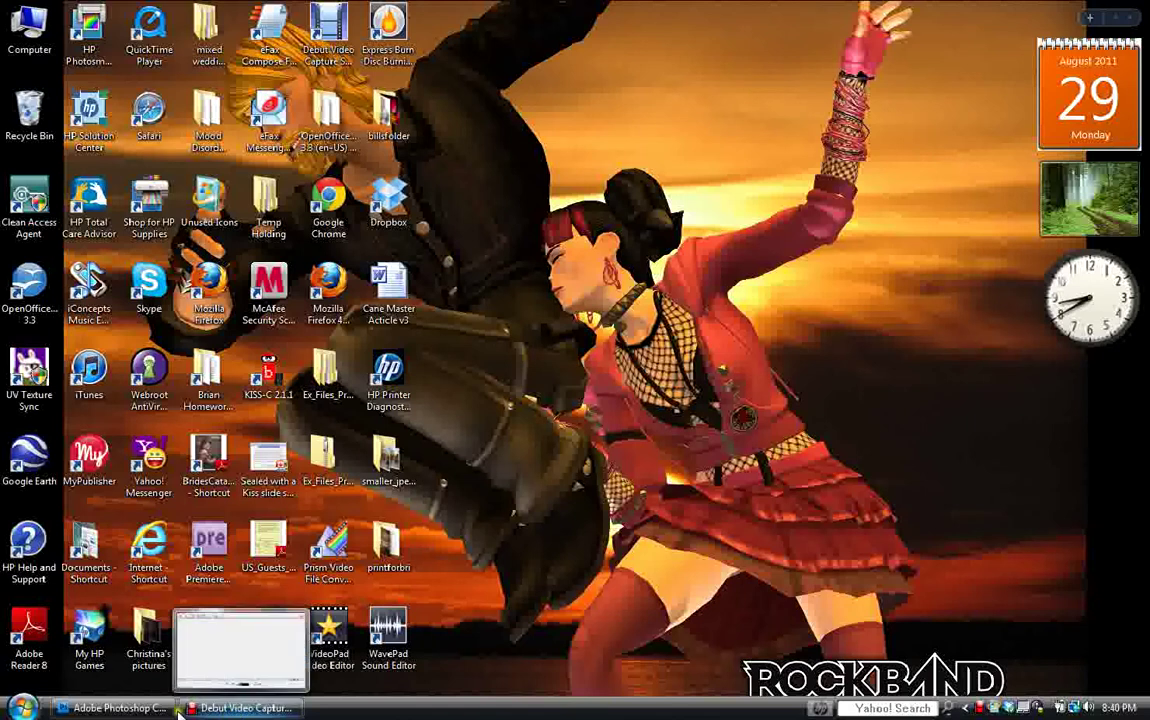
# Launch Internet Explorer and load the saved 'Citrix XenApp - Applications' favorite.
pyautogui.doubleClick(147, 555)
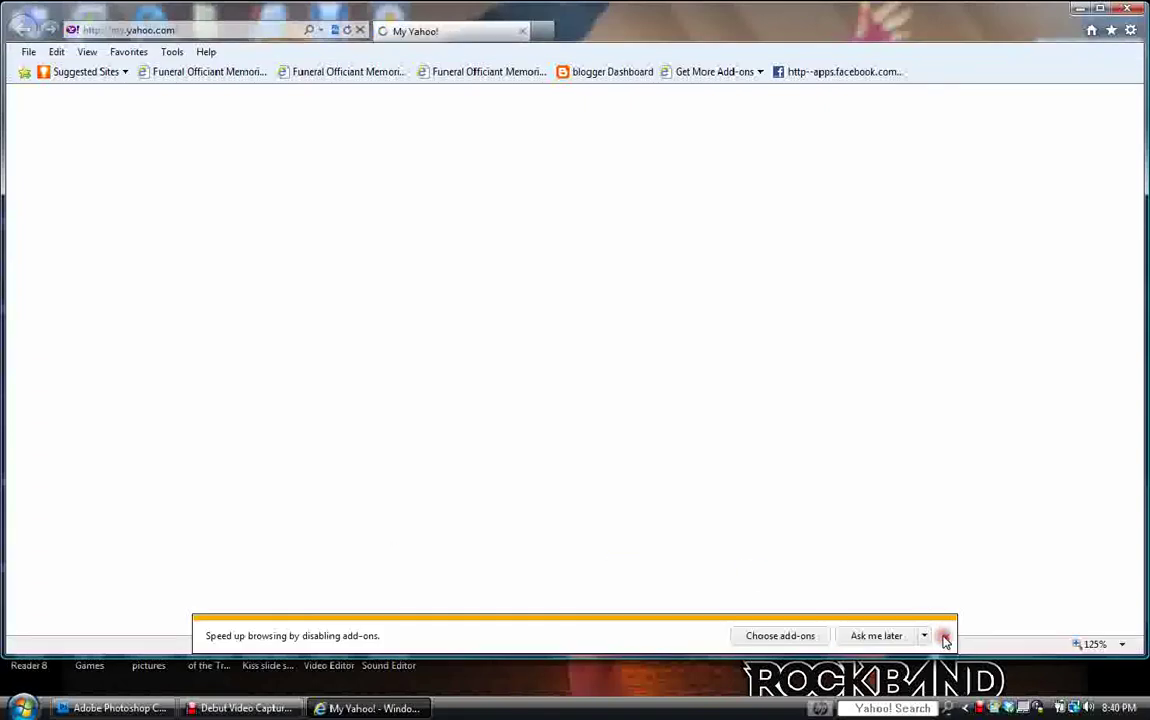
pyautogui.click(945, 636)
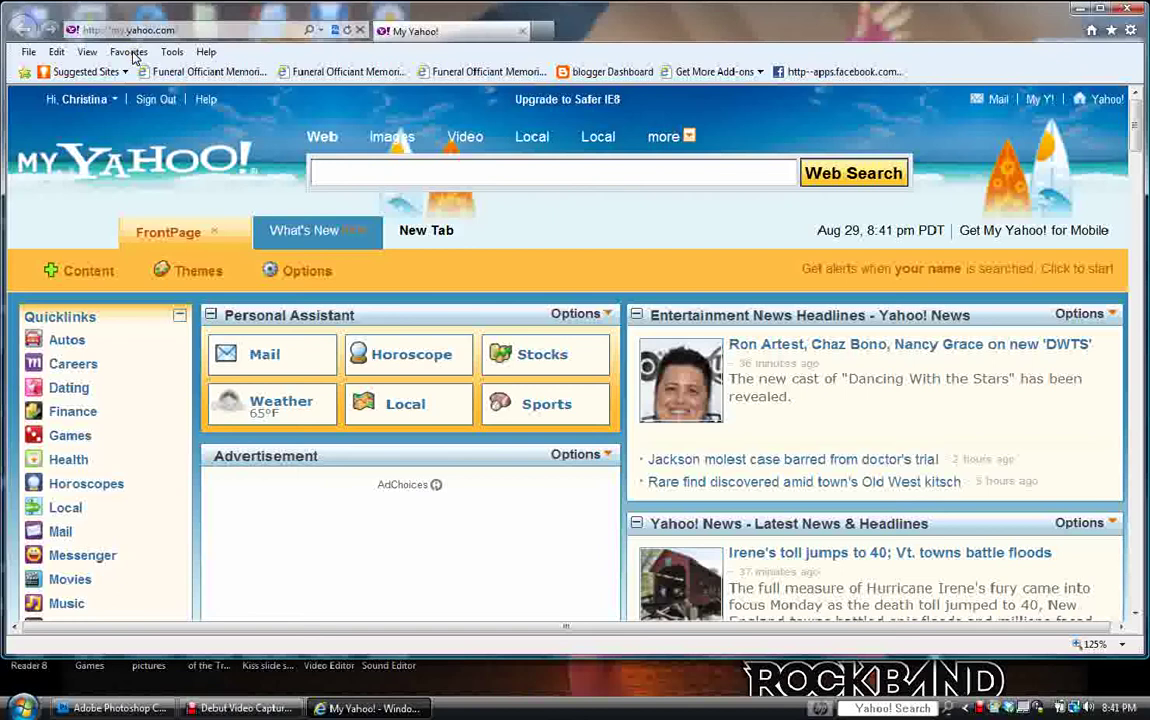
pyautogui.click(128, 52)
pyautogui.click(128, 52)
pyautogui.click(128, 52)
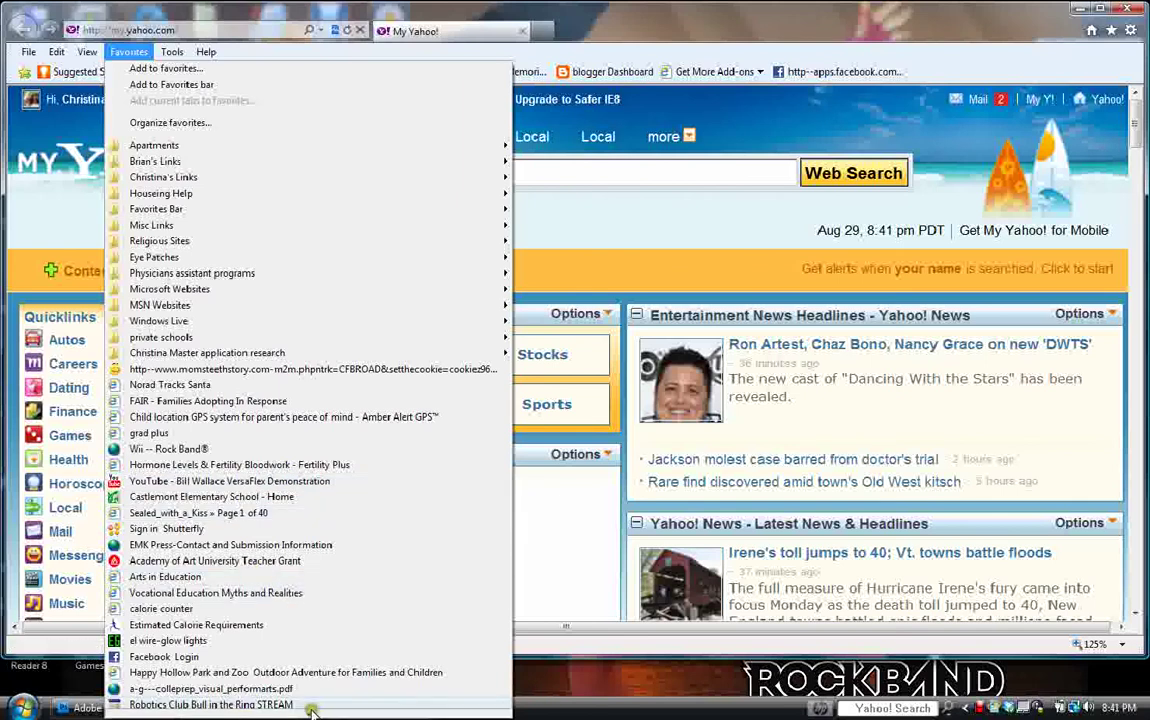
pyautogui.moveTo(300, 715)
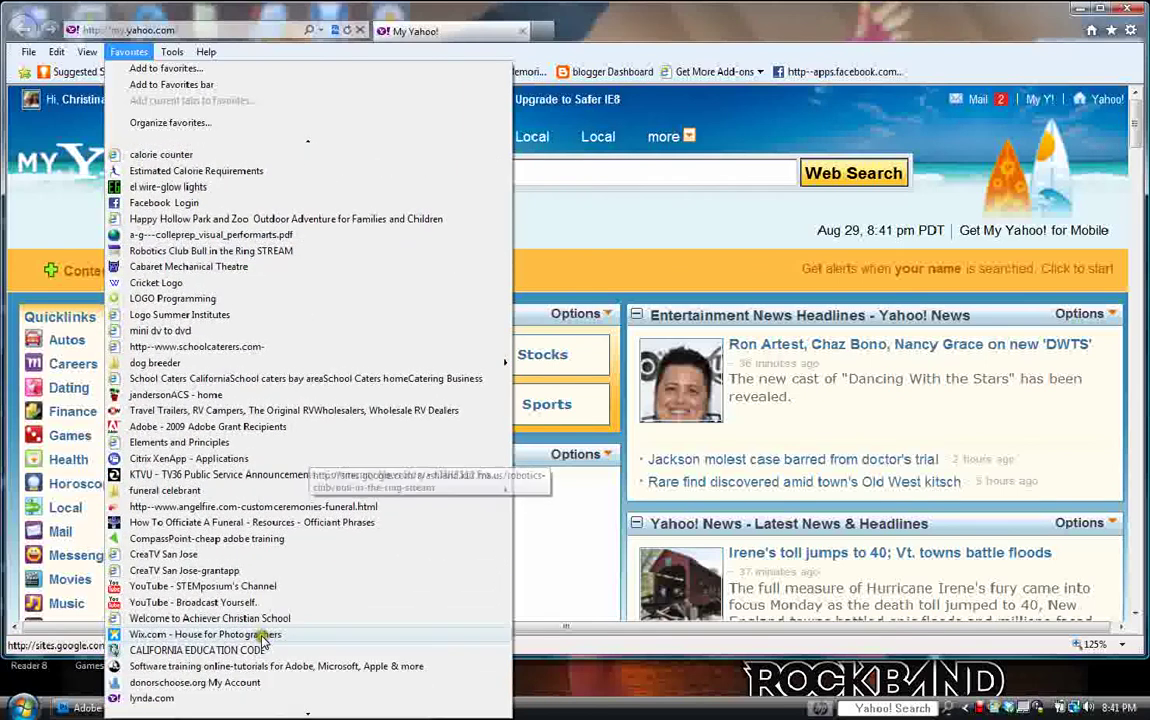
pyautogui.click(193, 462)
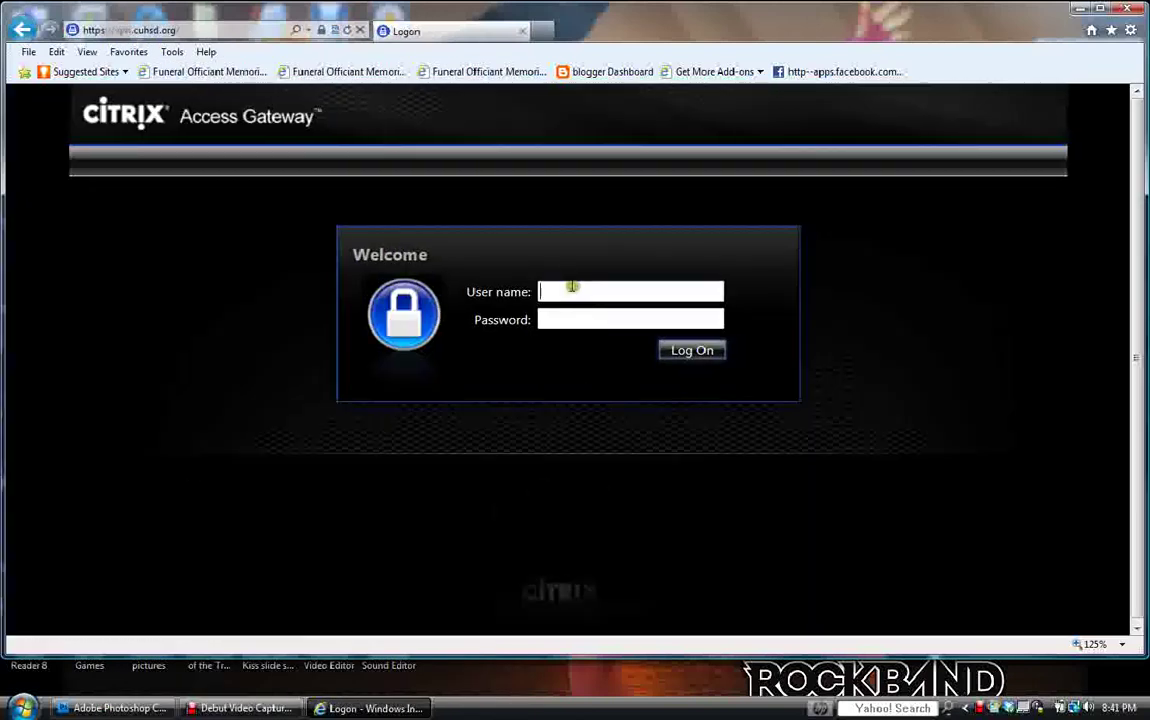
# Sign in to the Citrix Access Gateway with the student's user name and password.
pyautogui.click(573, 289)
pyautogui.click(580, 319)
pyautogui.write('••••••••')
pyautogui.press('Return')
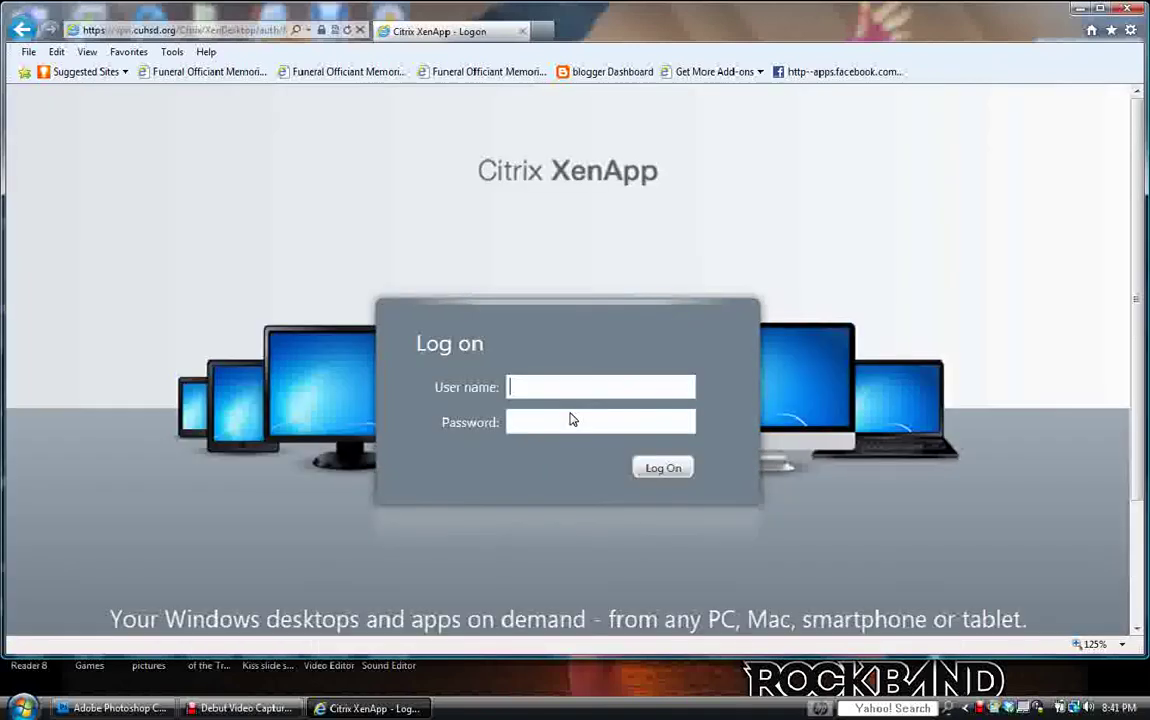
# Log on to XenApp with the student's user name and password.
pyautogui.click(566, 417)
pyautogui.write('•••••••')
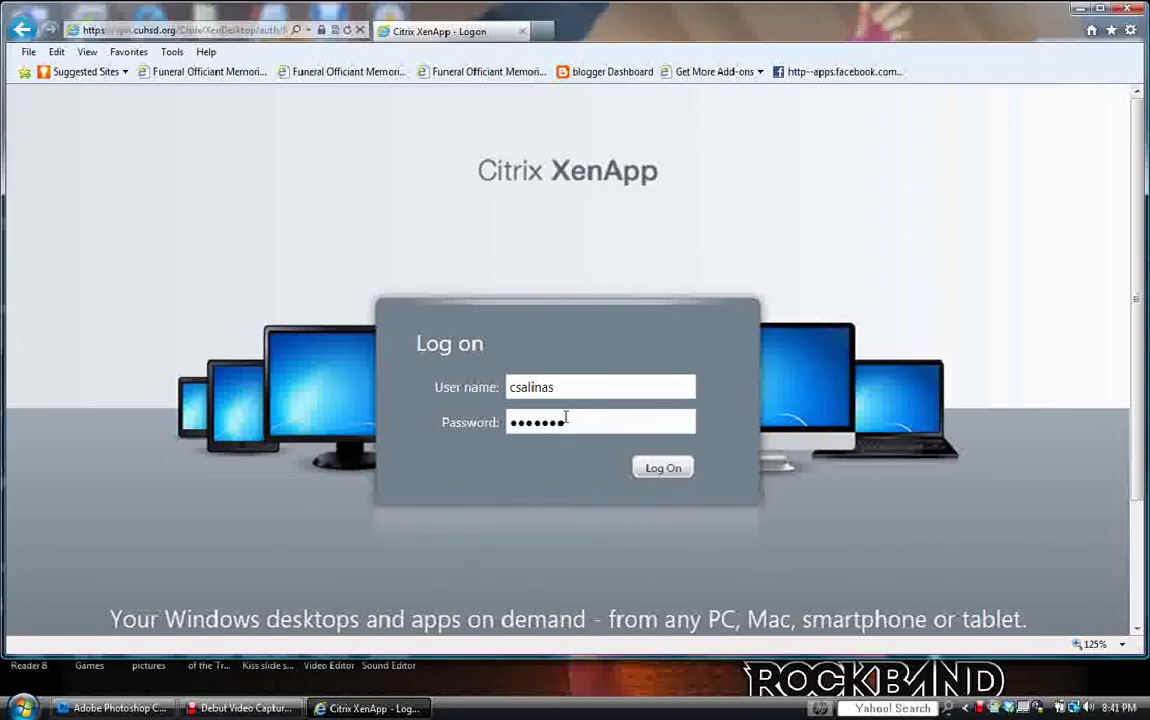
pyautogui.click(648, 467)
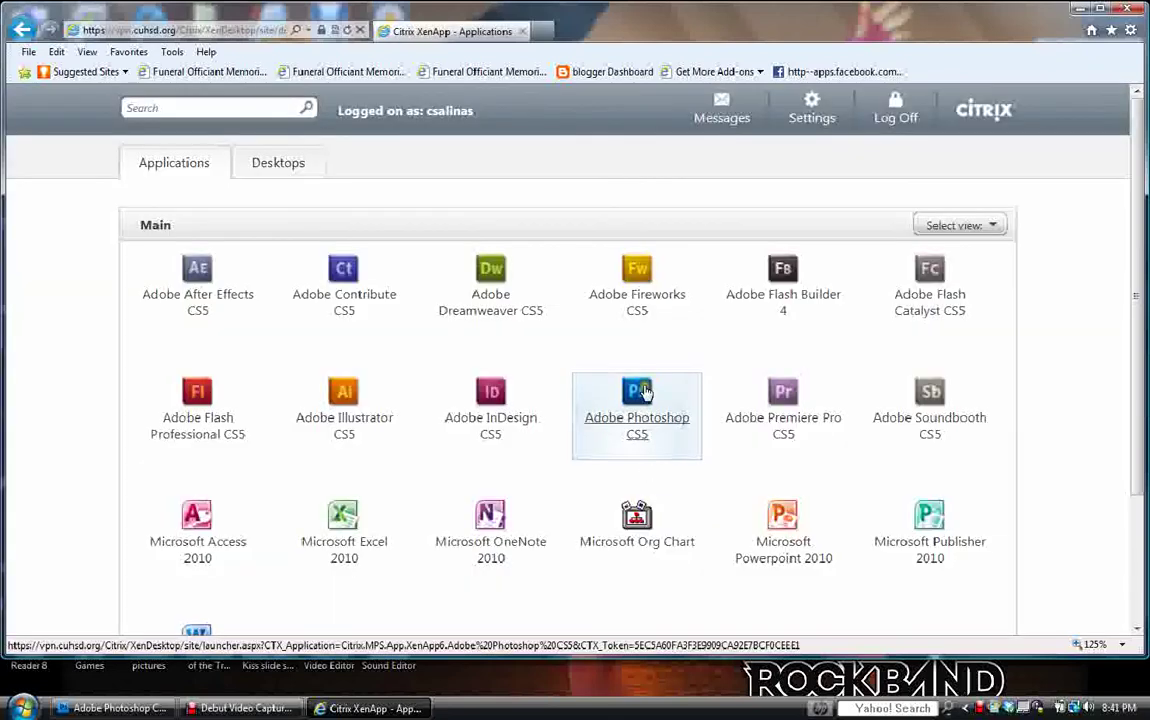
# Launch Adobe Photoshop CS5 from the XenApp list by opening its launch.ica file.
pyautogui.click(642, 393)
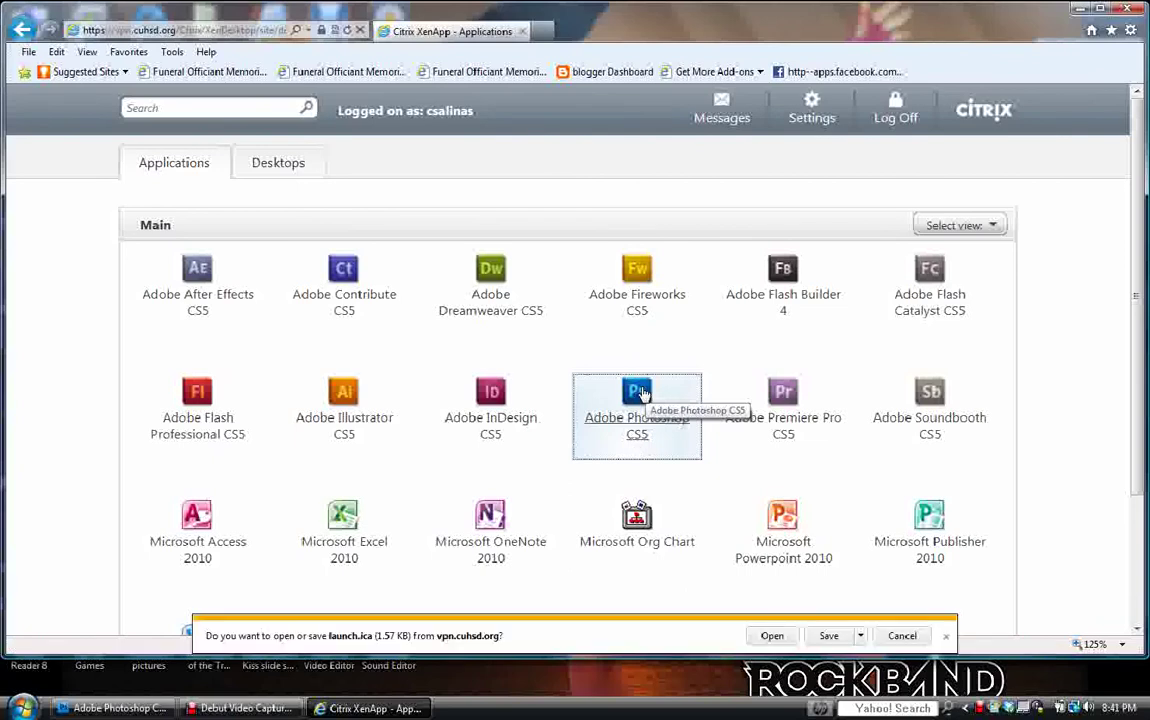
pyautogui.click(908, 637)
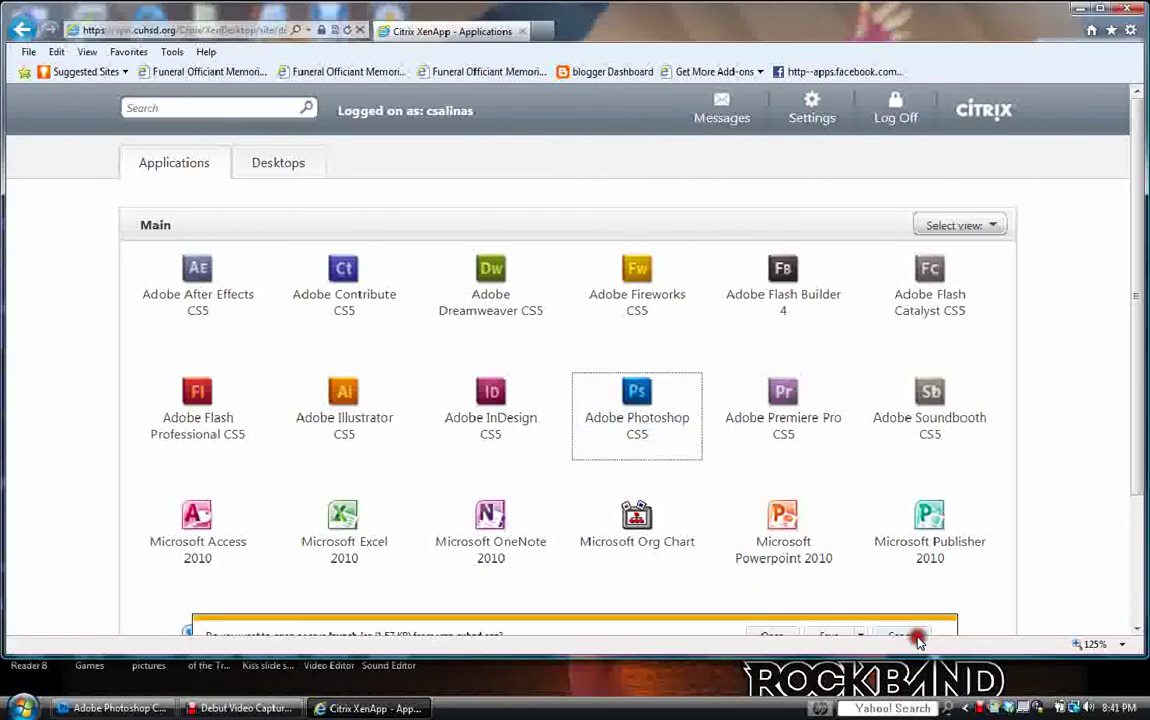
pyautogui.click(638, 411)
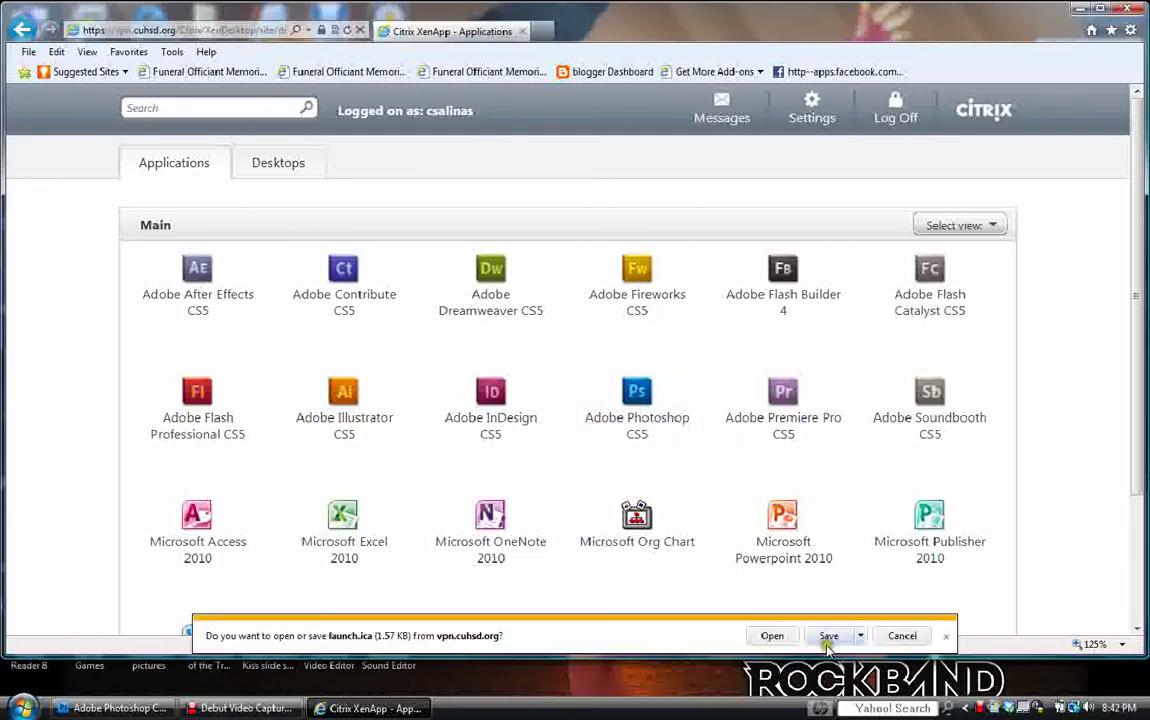
pyautogui.click(757, 638)
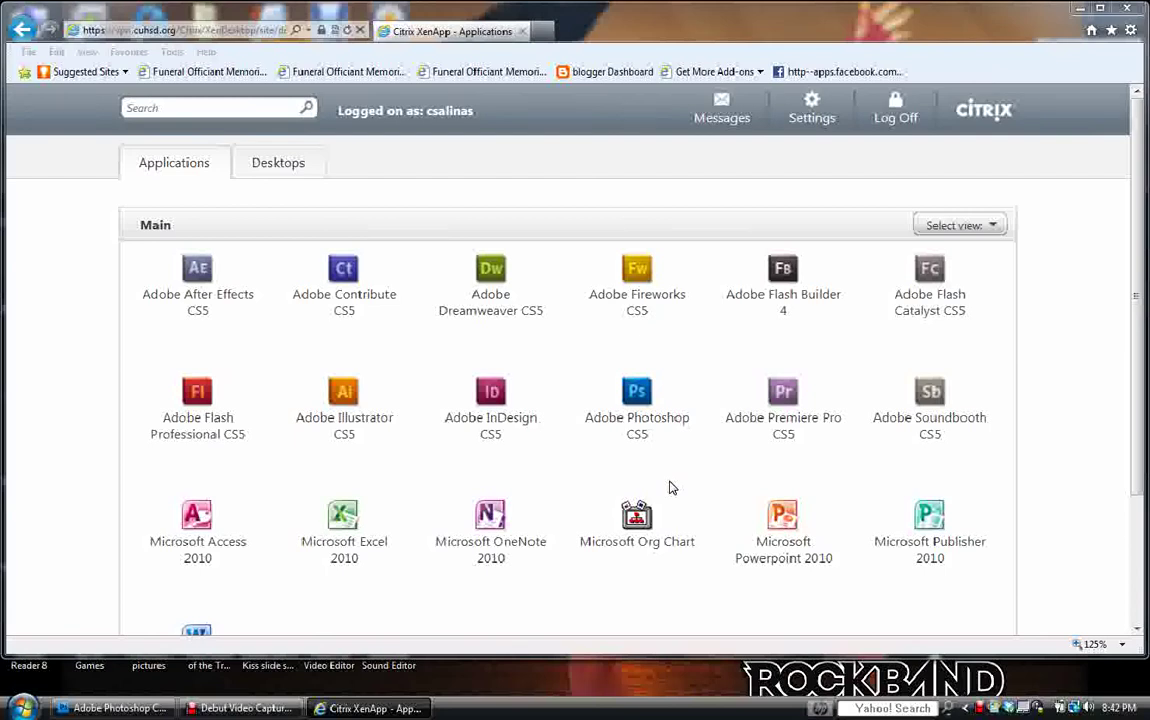
pyautogui.click(672, 440)
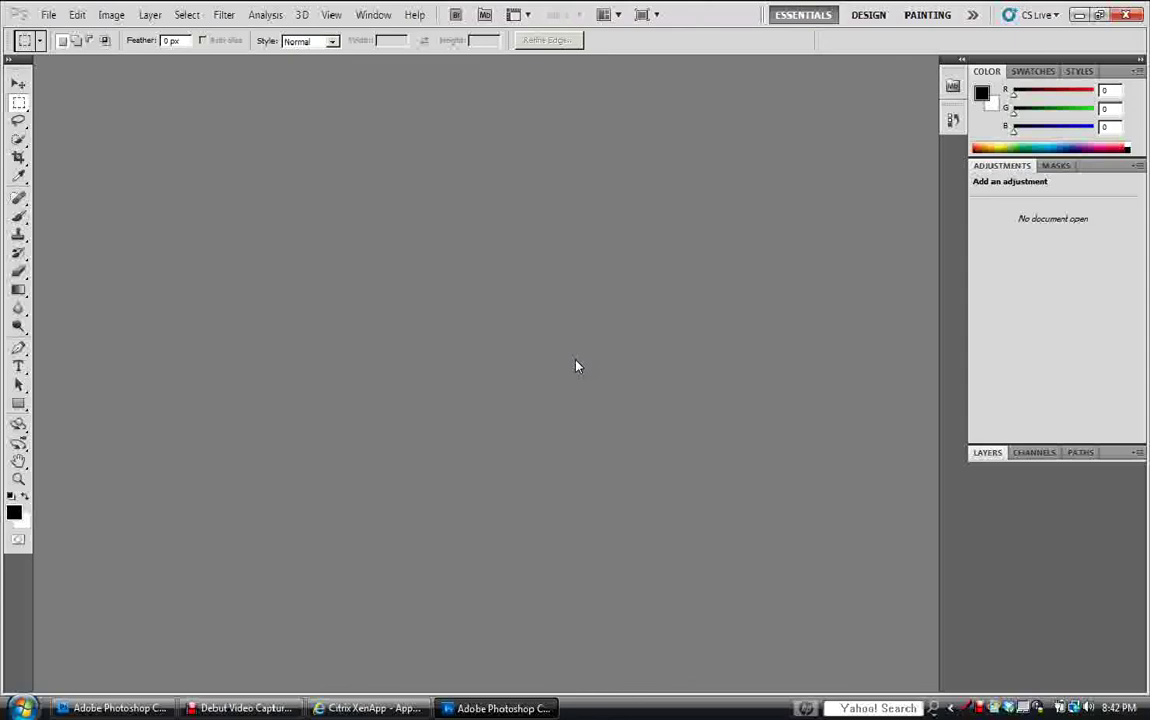
# Start a new document named BC_ followed by the student's username.
pyautogui.click(50, 18)
pyautogui.click(58, 32)
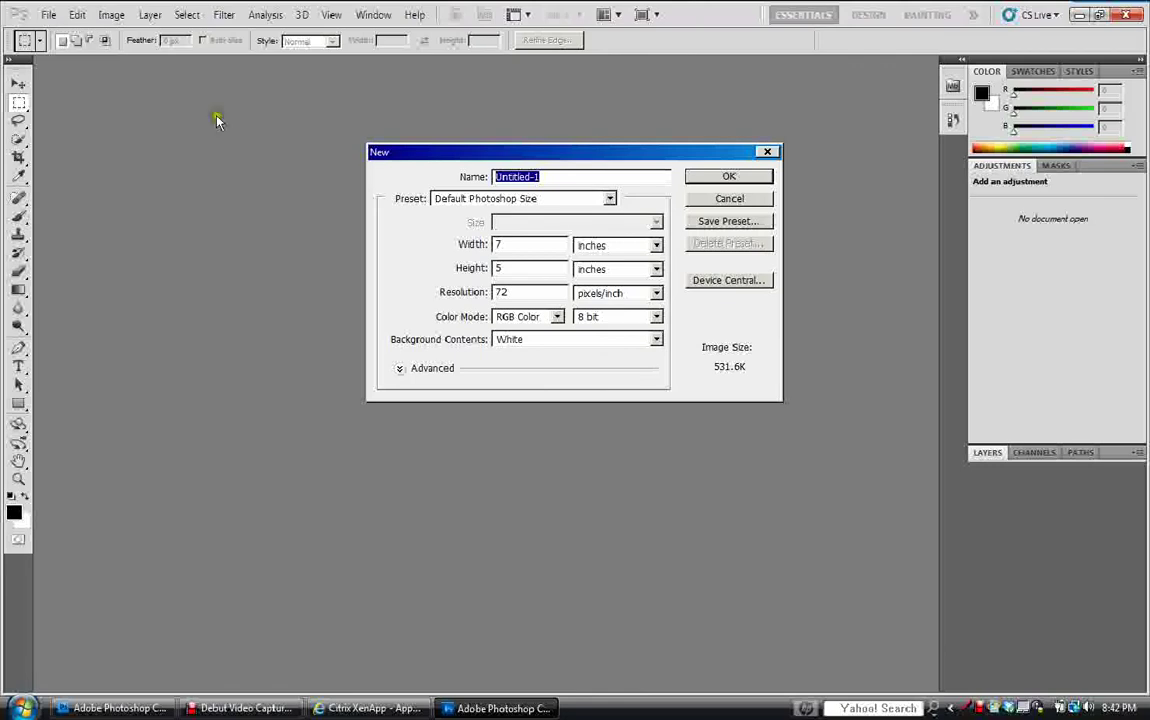
pyautogui.click(535, 176)
pyautogui.moveTo(535, 176); pyautogui.dragTo(475, 176)
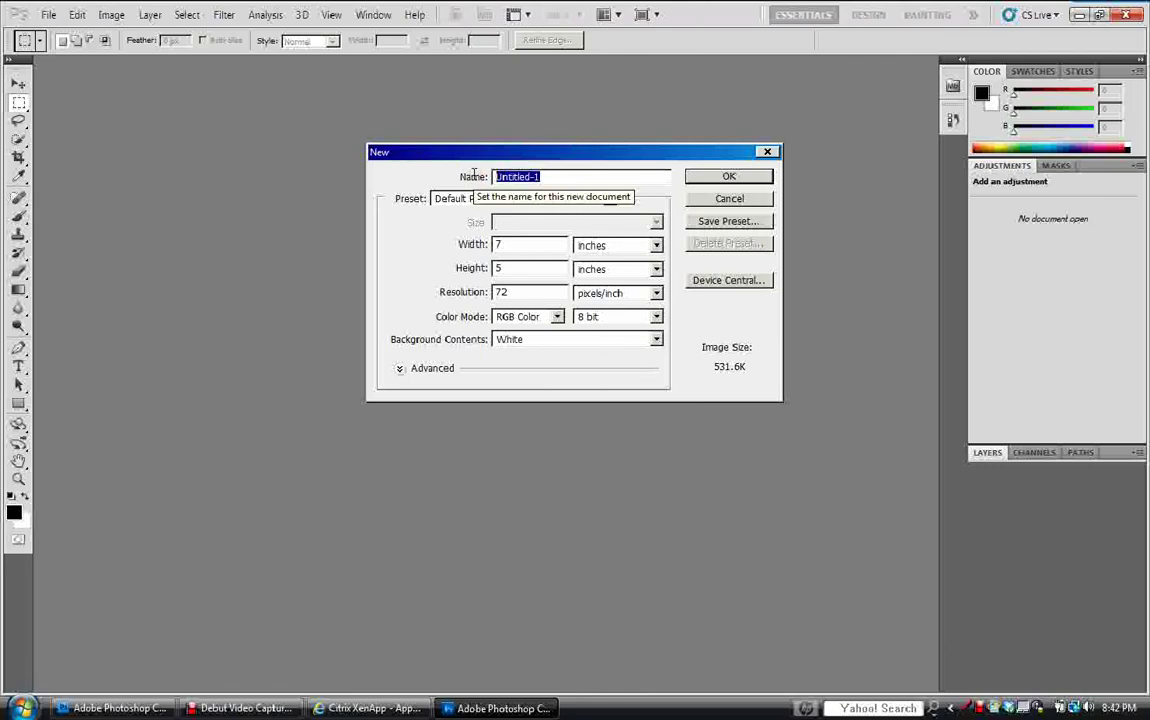
pyautogui.write('B')
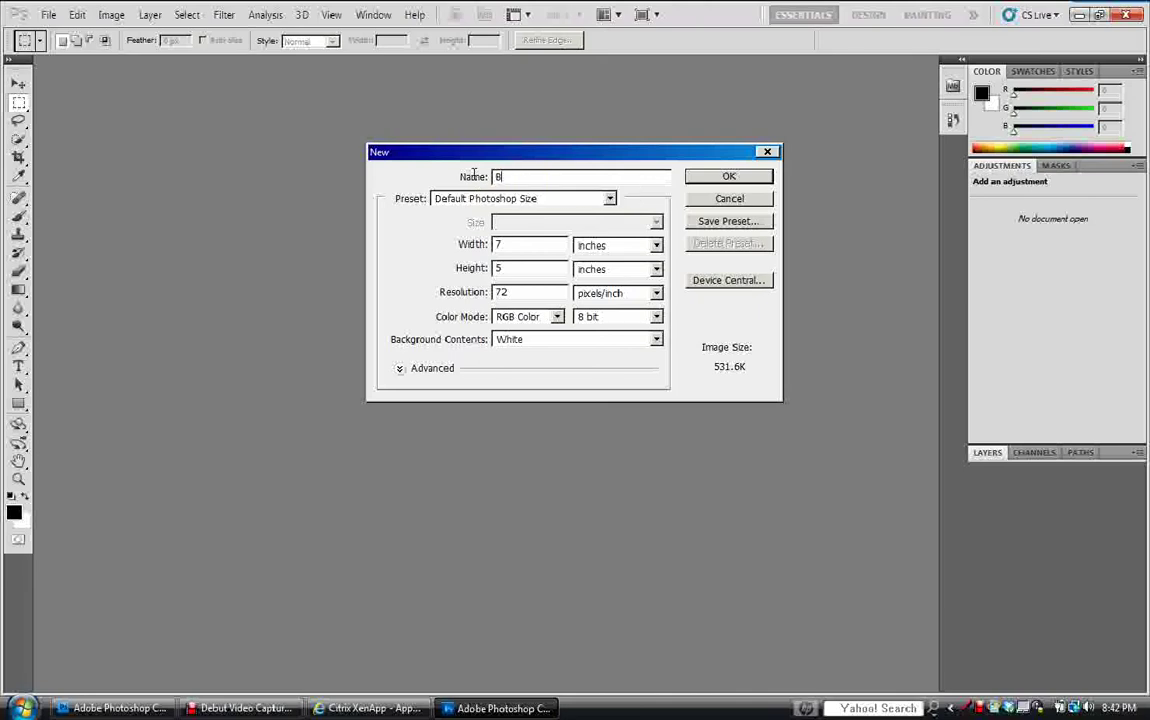
# Make it 8.5 × 11 inches at 150 pixels/inch and create it.
pyautogui.click(656, 246)
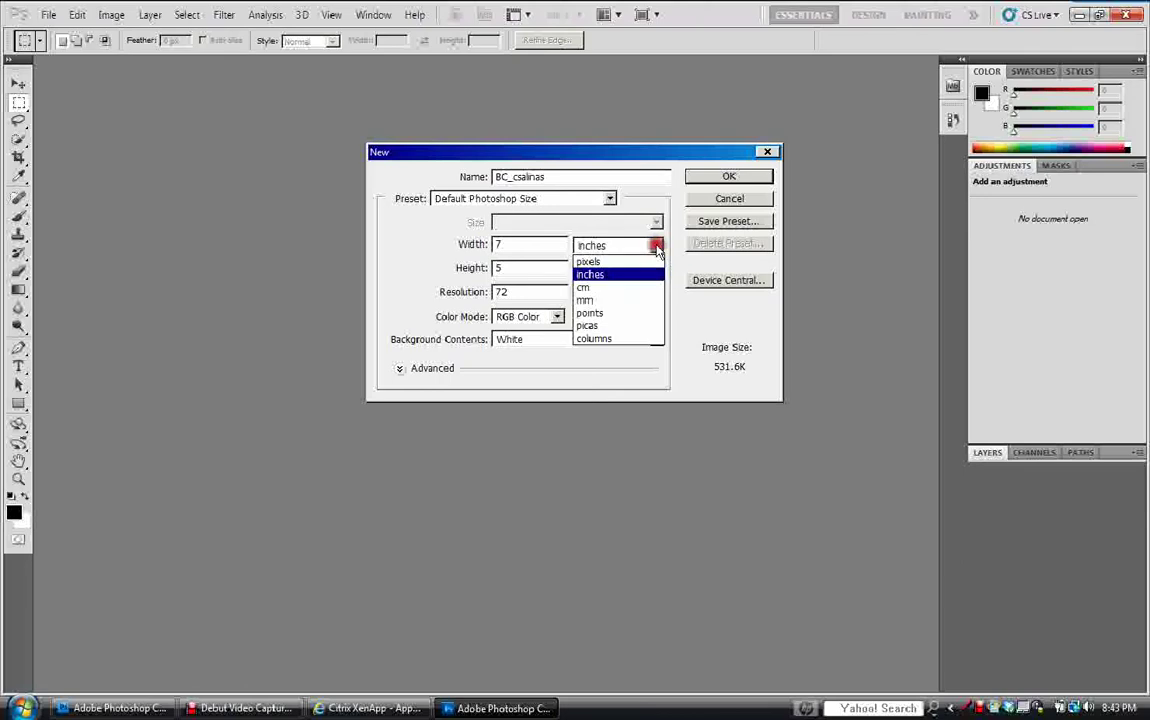
pyautogui.click(637, 274)
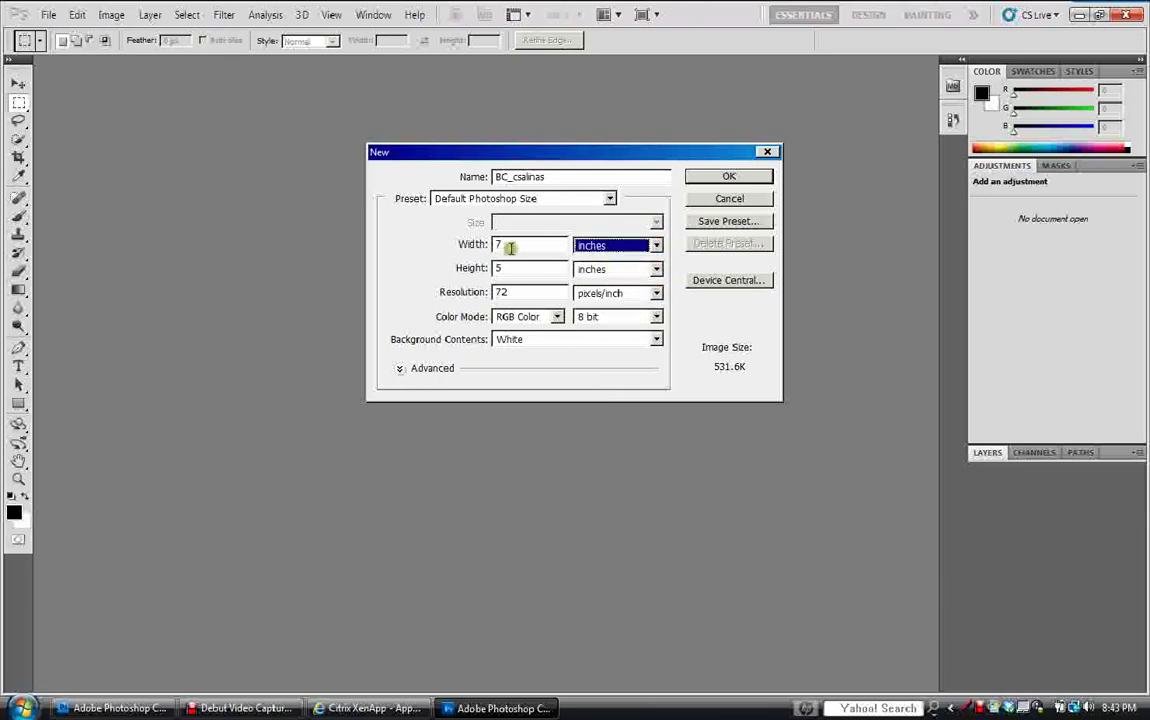
pyautogui.click(470, 244)
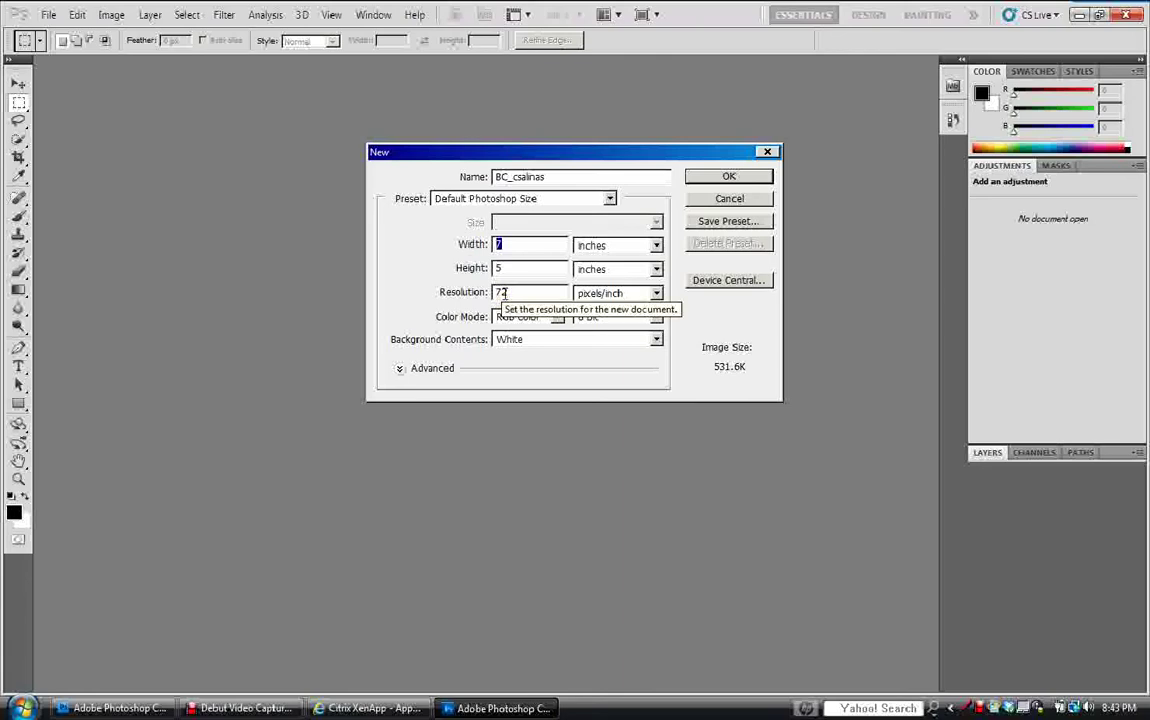
pyautogui.write('8.5')
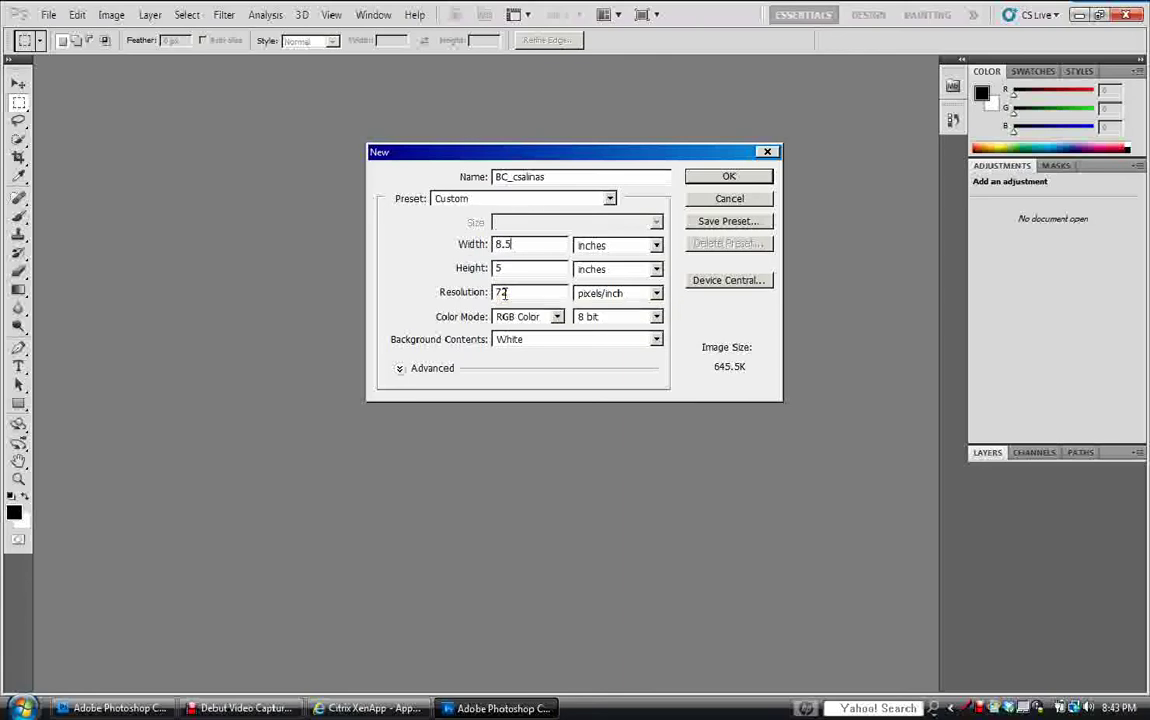
pyautogui.click(472, 267)
pyautogui.write('11')
pyautogui.click(490, 291)
pyautogui.write('150')
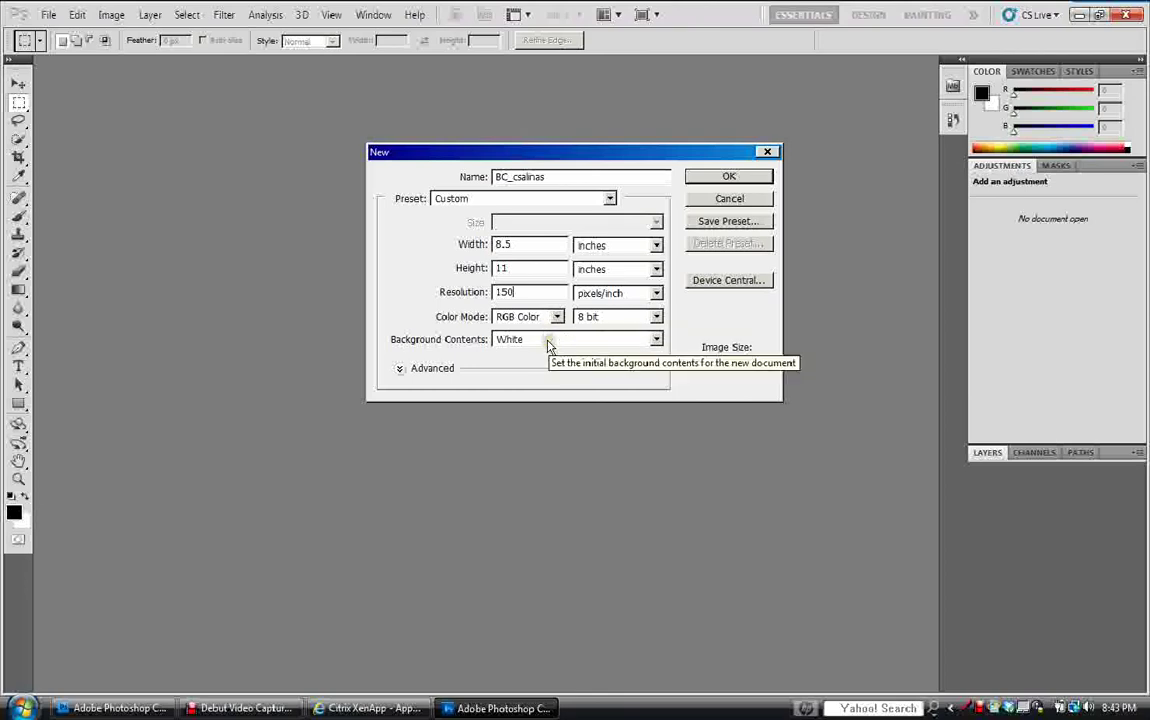
pyautogui.click(727, 176)
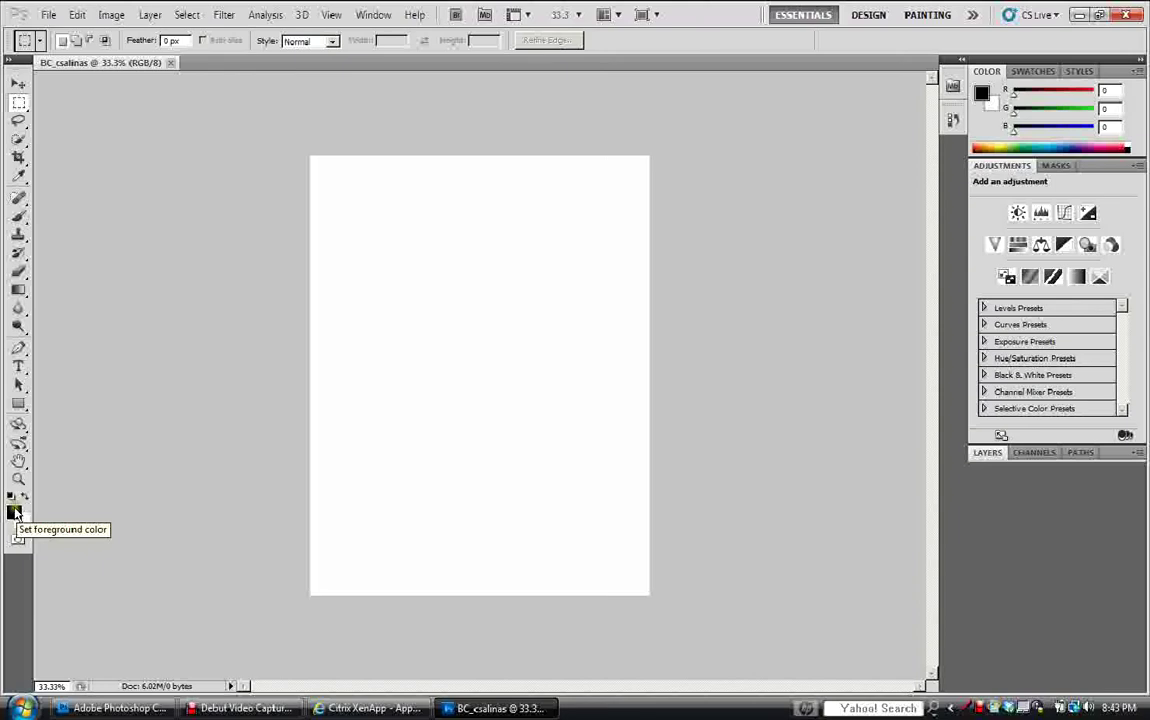
# Set the foreground colour to bright pink (R 235, G 57, B 246) and select the Paint Bucket Tool.
pyautogui.click(15, 513)
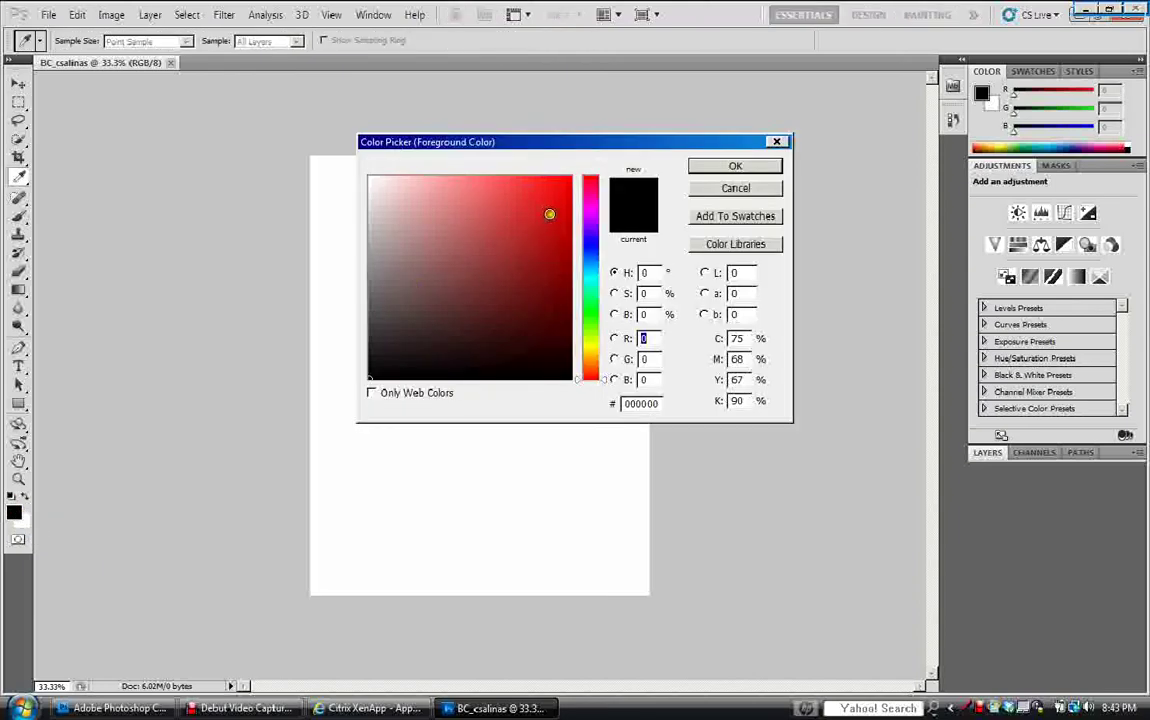
pyautogui.click(550, 214)
pyautogui.click(588, 214)
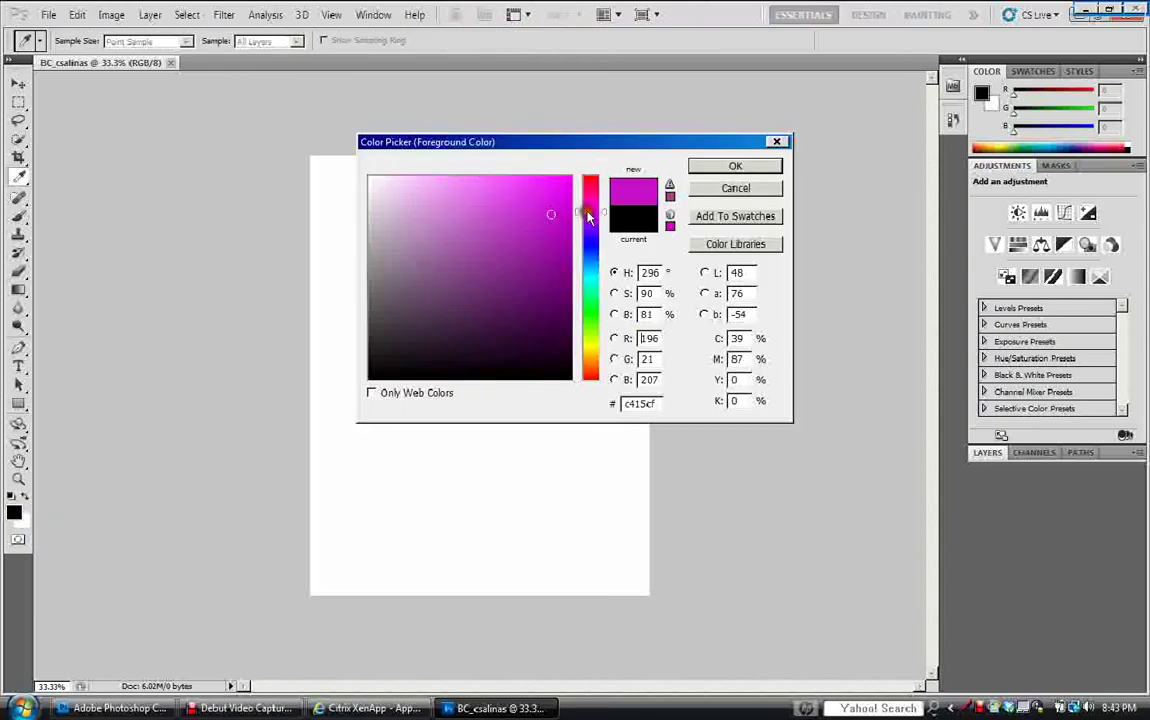
pyautogui.click(524, 183)
pyautogui.click(724, 167)
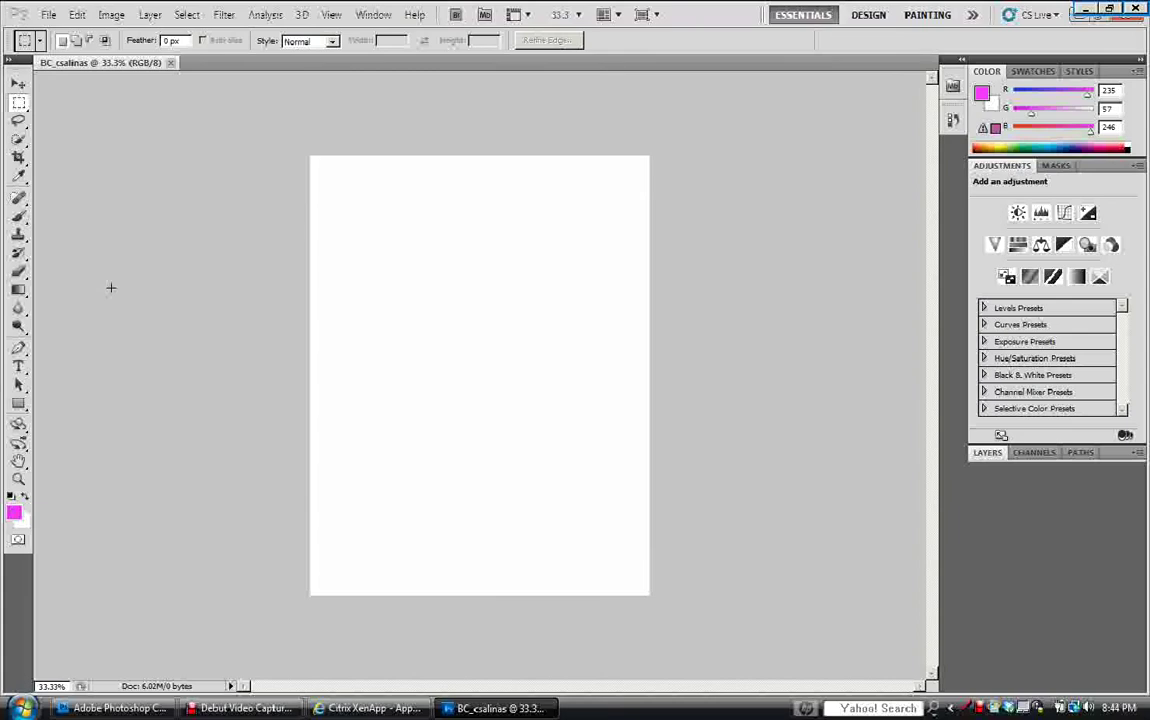
pyautogui.click(25, 298)
pyautogui.moveTo(25, 298); pyautogui.dragTo(62, 312)
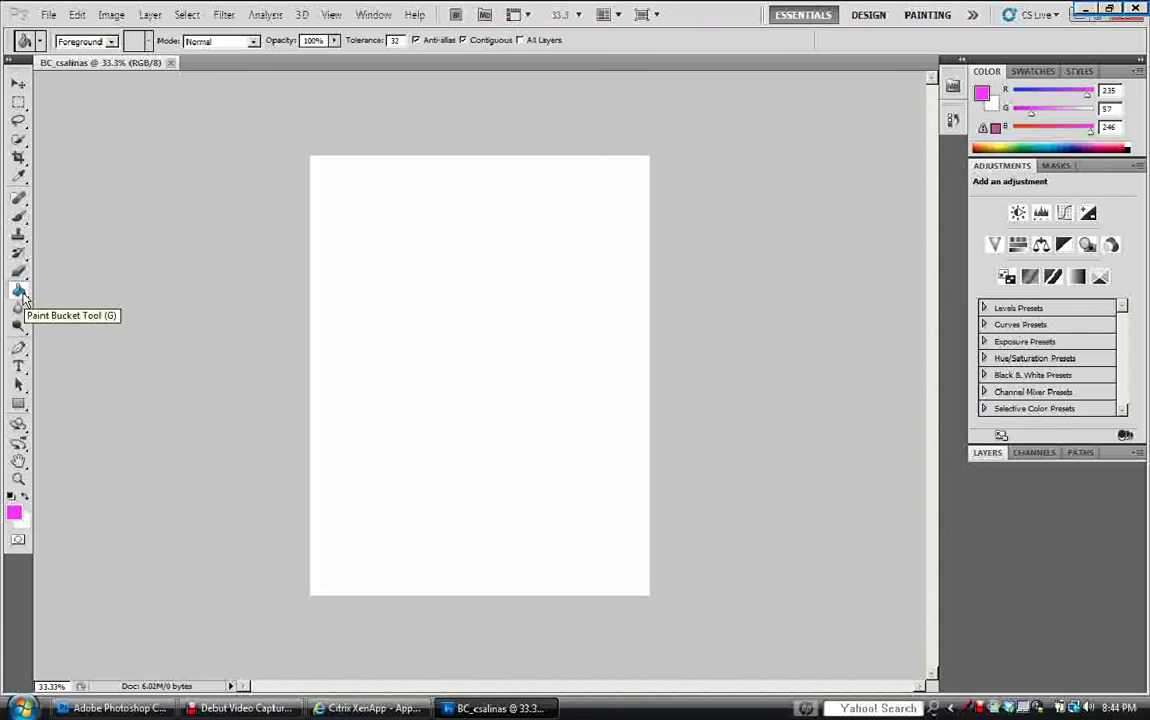
# Fill the canvas with the bright pink, then undo that fill.
pyautogui.click(422, 198)
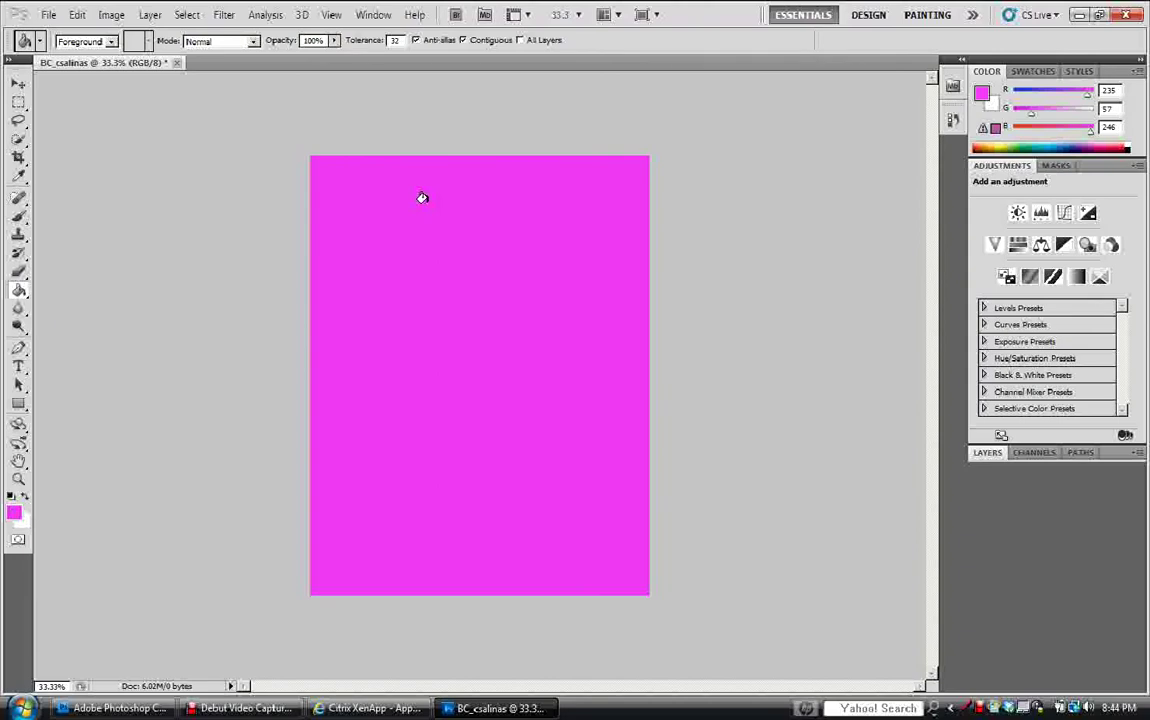
pyautogui.click(77, 15)
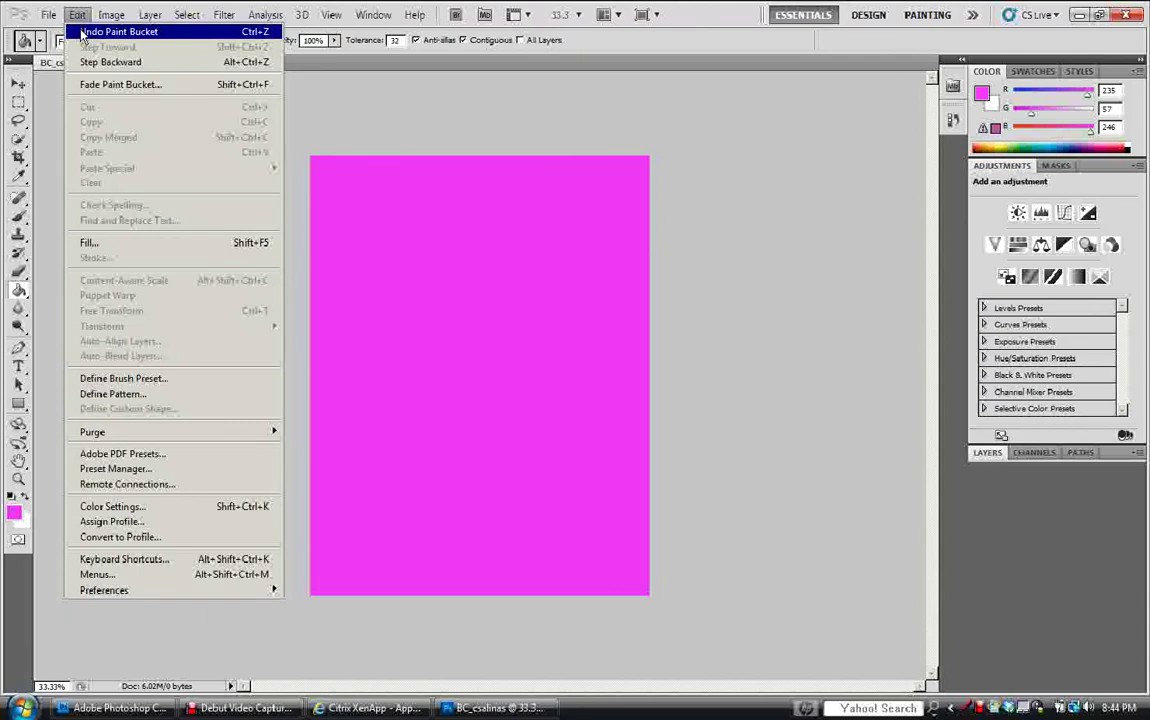
pyautogui.click(84, 32)
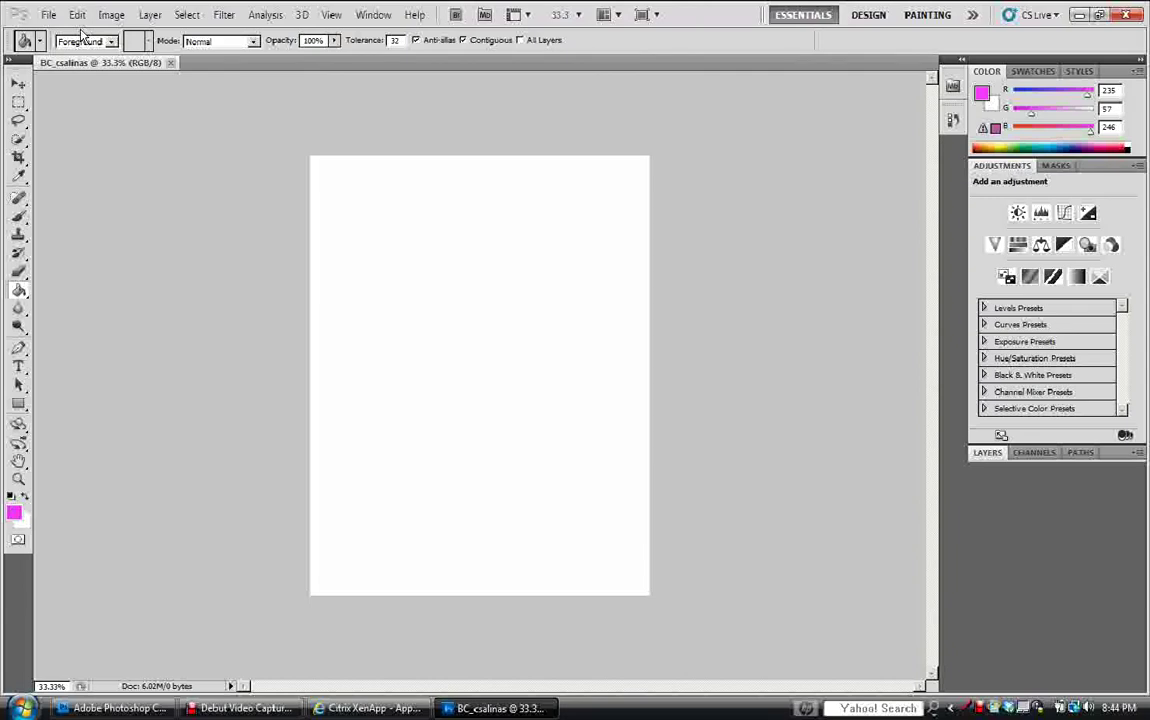
# Fill the canvas with light pink (R 241, G 150, B 247).
pyautogui.click(14, 512)
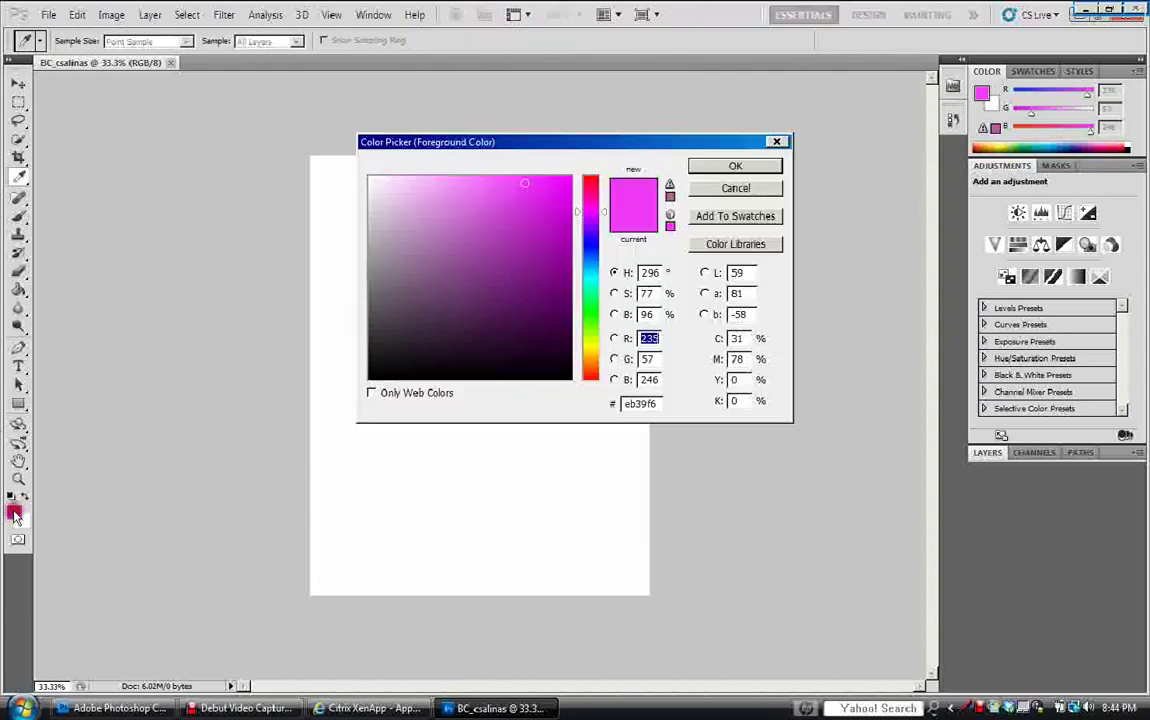
pyautogui.click(465, 177)
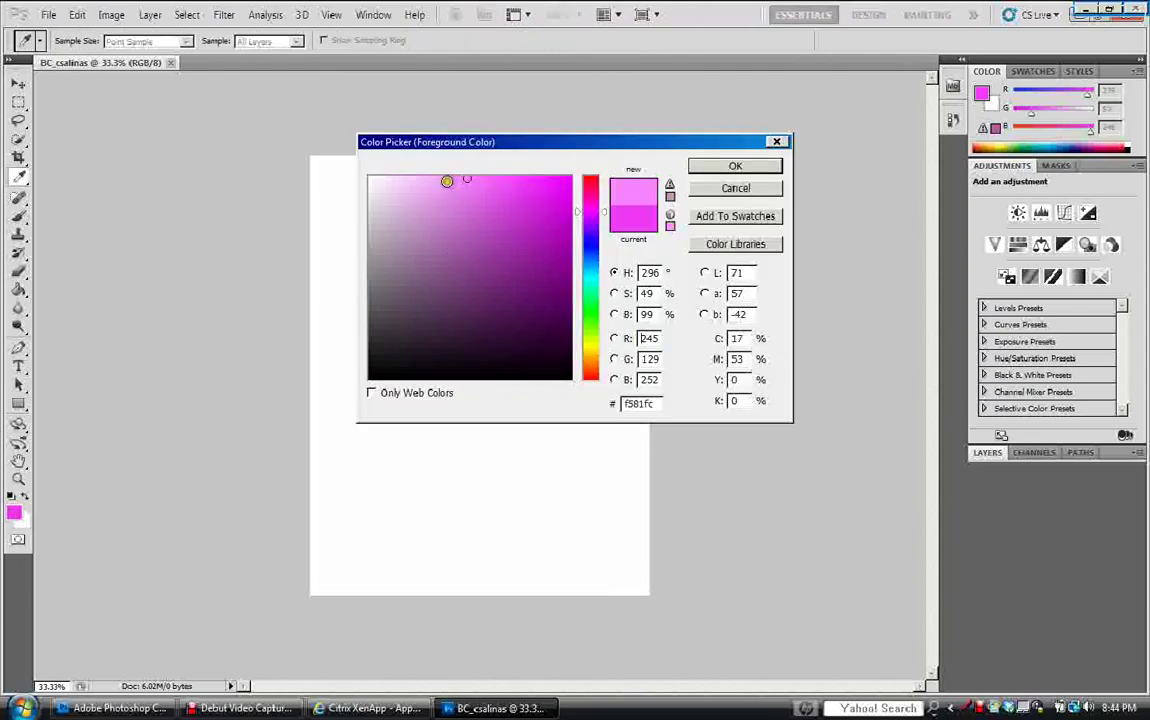
pyautogui.click(447, 181)
pyautogui.click(720, 167)
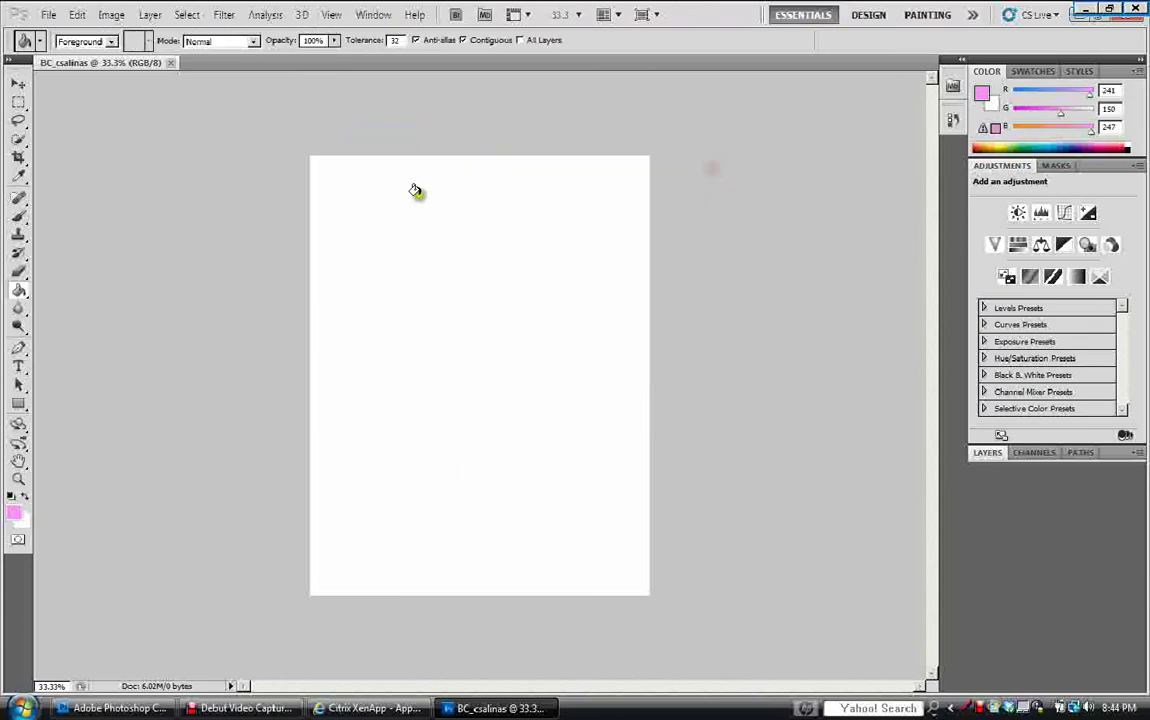
pyautogui.click(419, 196)
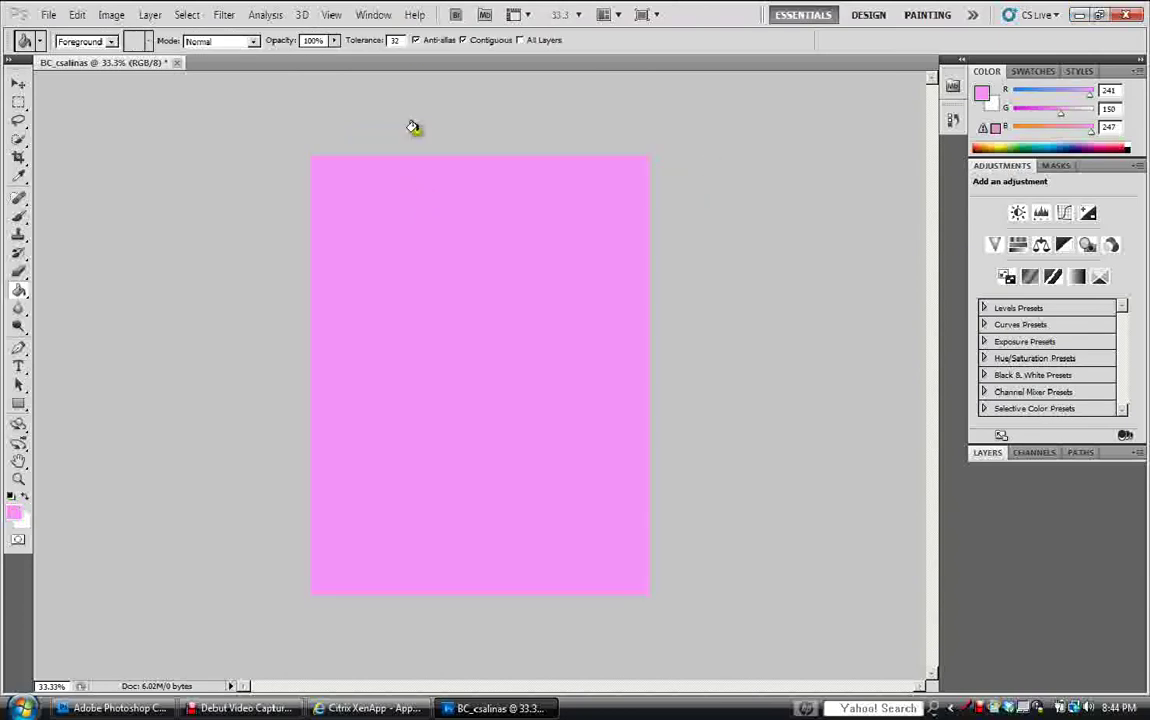
# Show and enlarge the History panel, reverting to the original blank 'New' state.
pyautogui.click(373, 14)
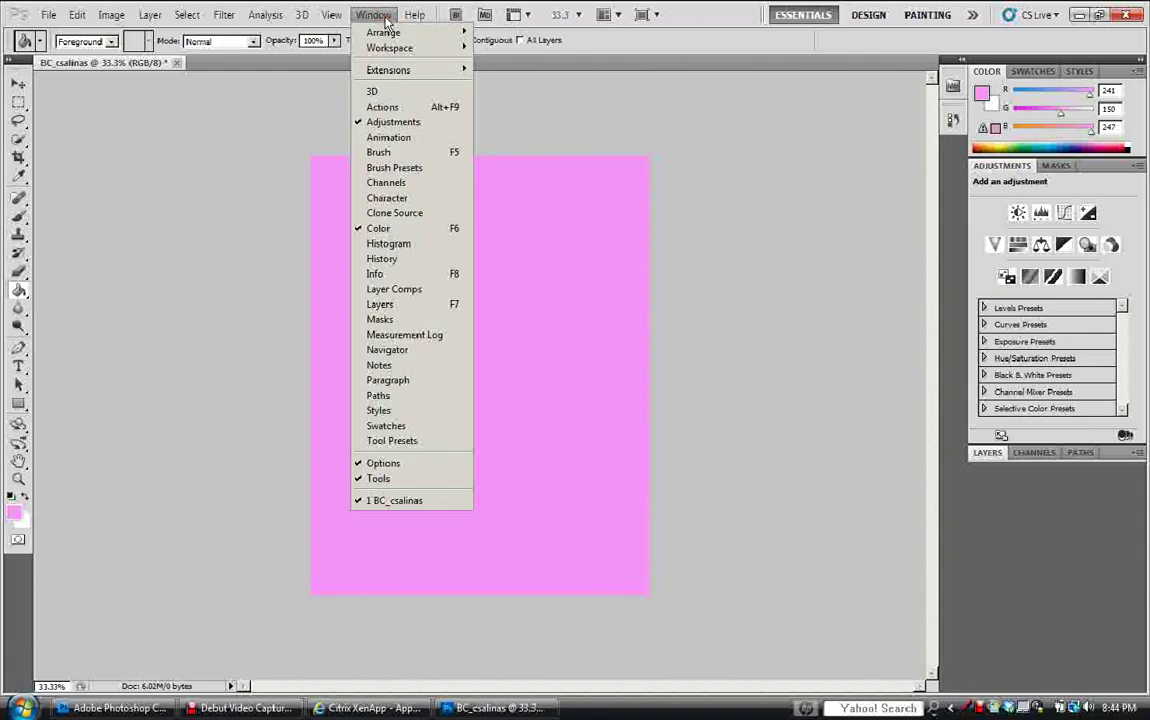
pyautogui.click(393, 262)
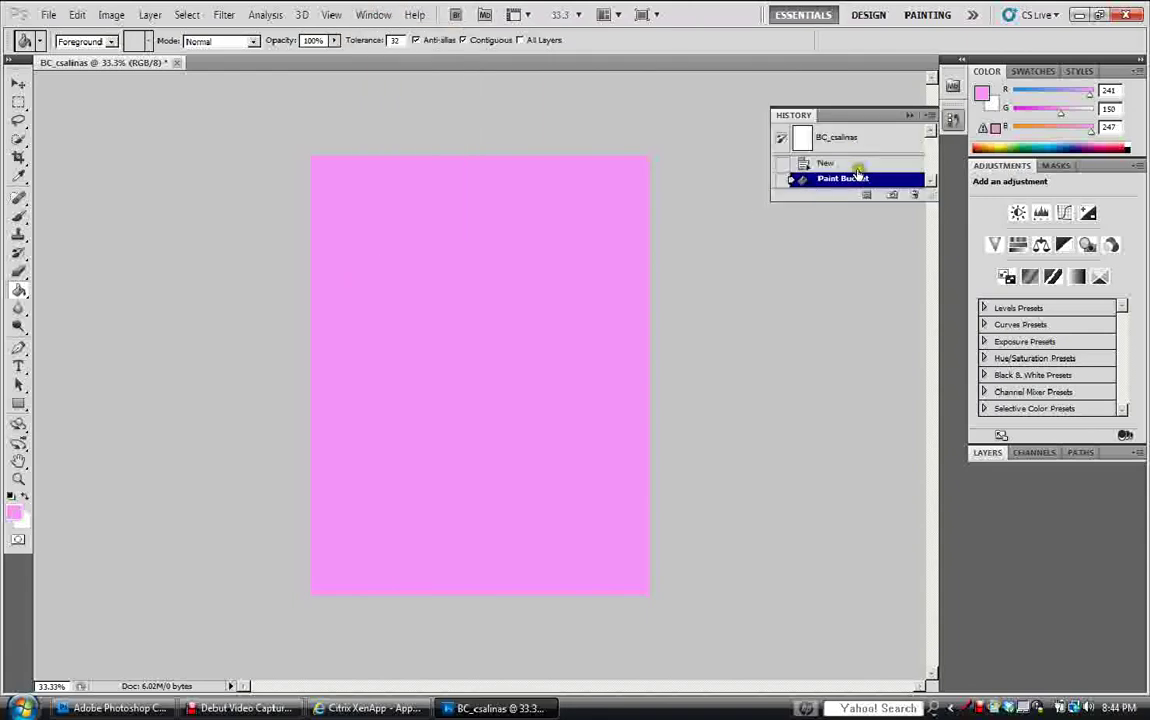
pyautogui.moveTo(924, 198); pyautogui.dragTo(927, 345)
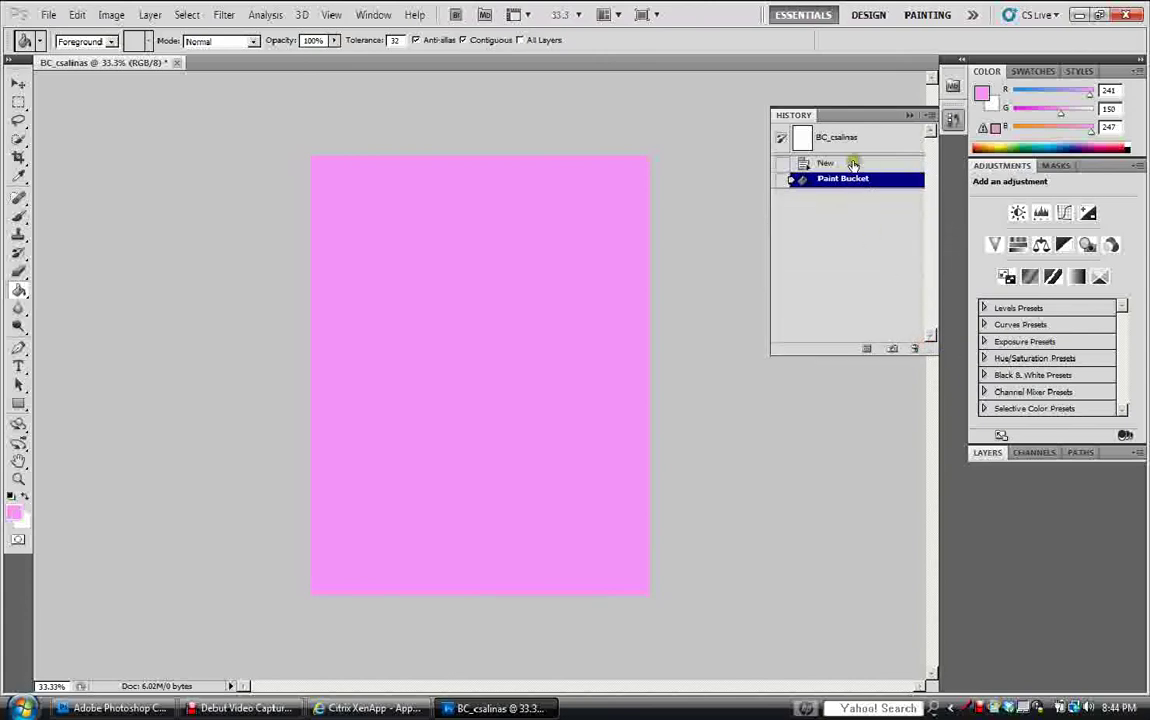
pyautogui.click(853, 164)
pyautogui.click(845, 180)
pyautogui.click(848, 164)
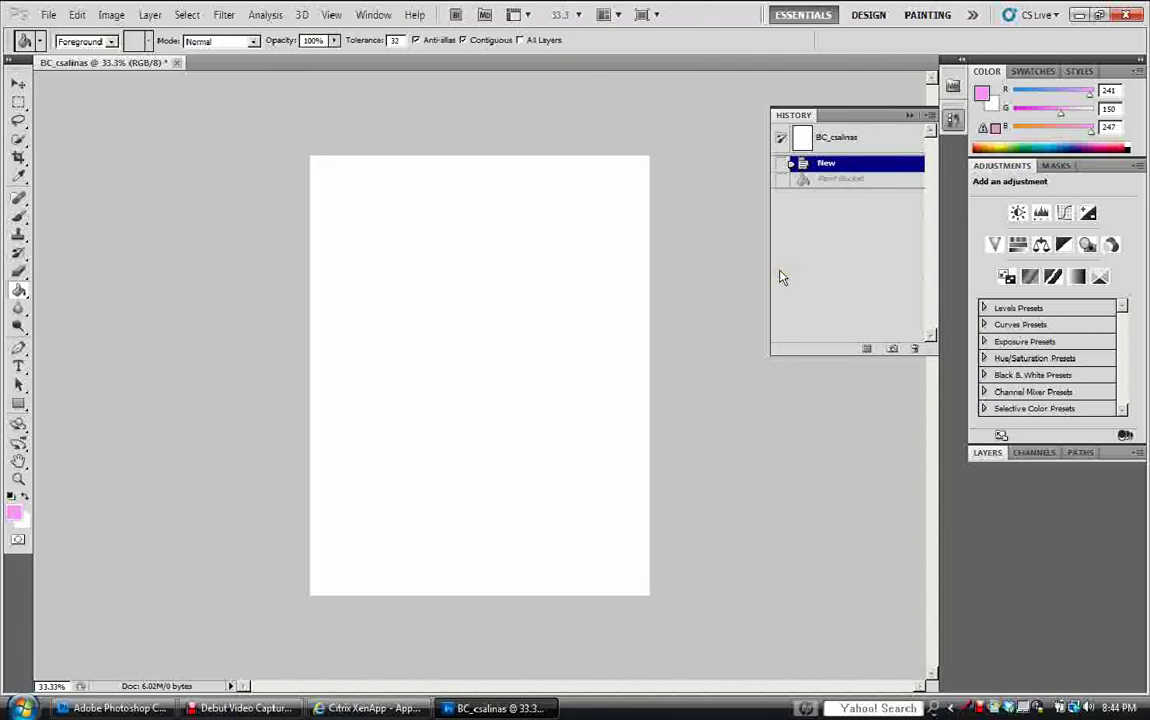
pyautogui.click(78, 16)
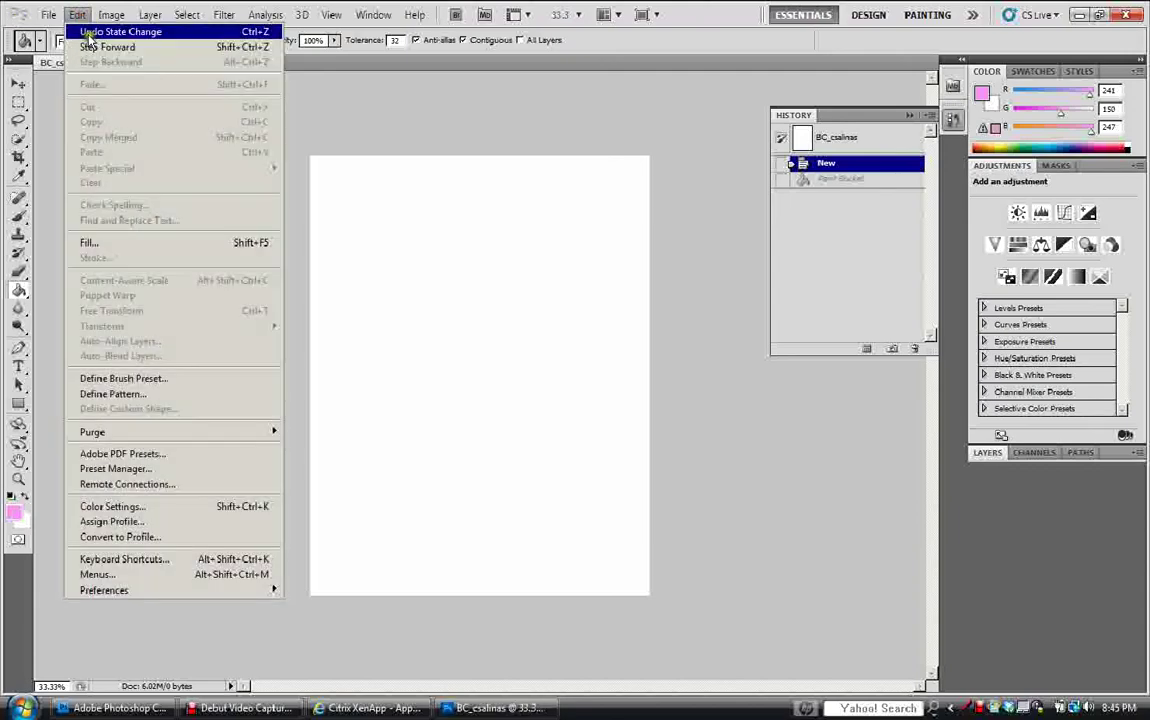
# Fill the canvas with hot pink f758c5 (R 247, G 88, B 197).
pyautogui.click(13, 517)
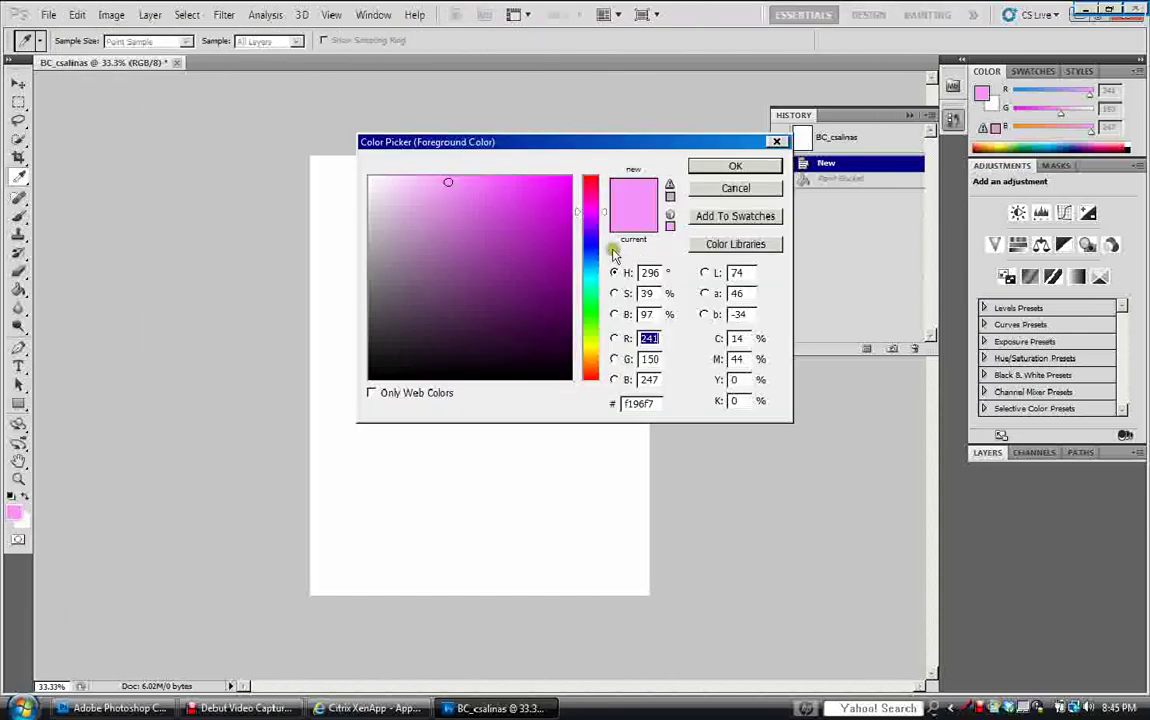
pyautogui.moveTo(594, 210); pyautogui.dragTo(591, 199)
pyautogui.click(499, 182)
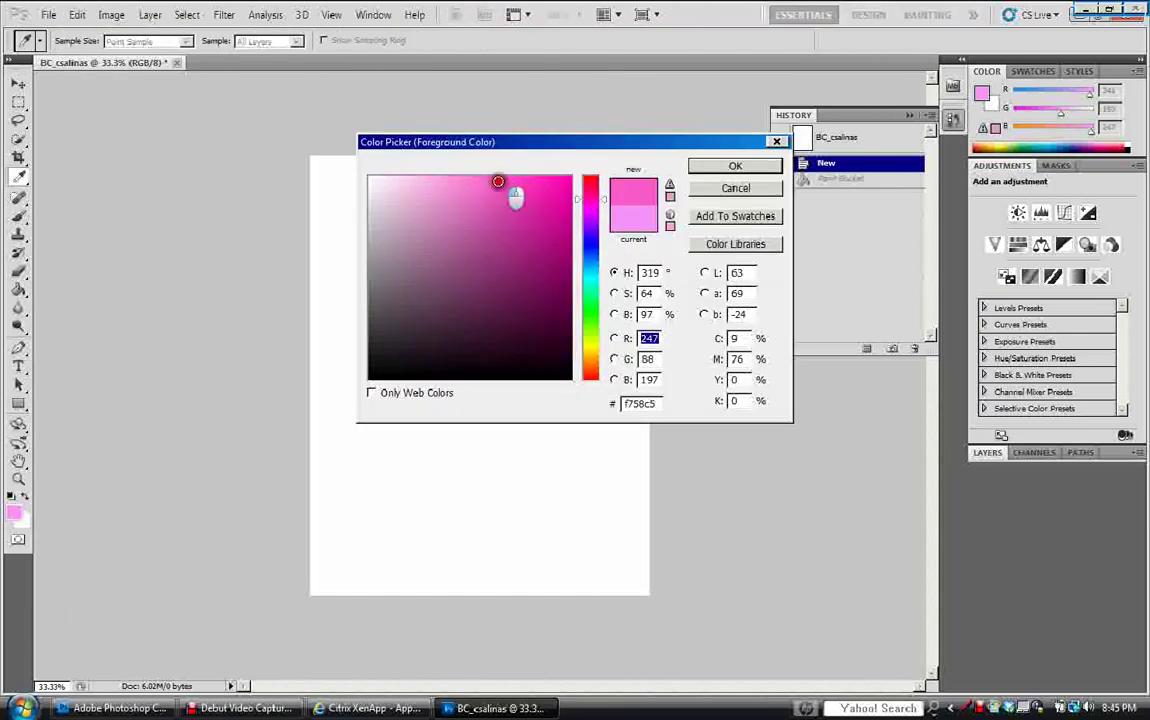
pyautogui.click(750, 166)
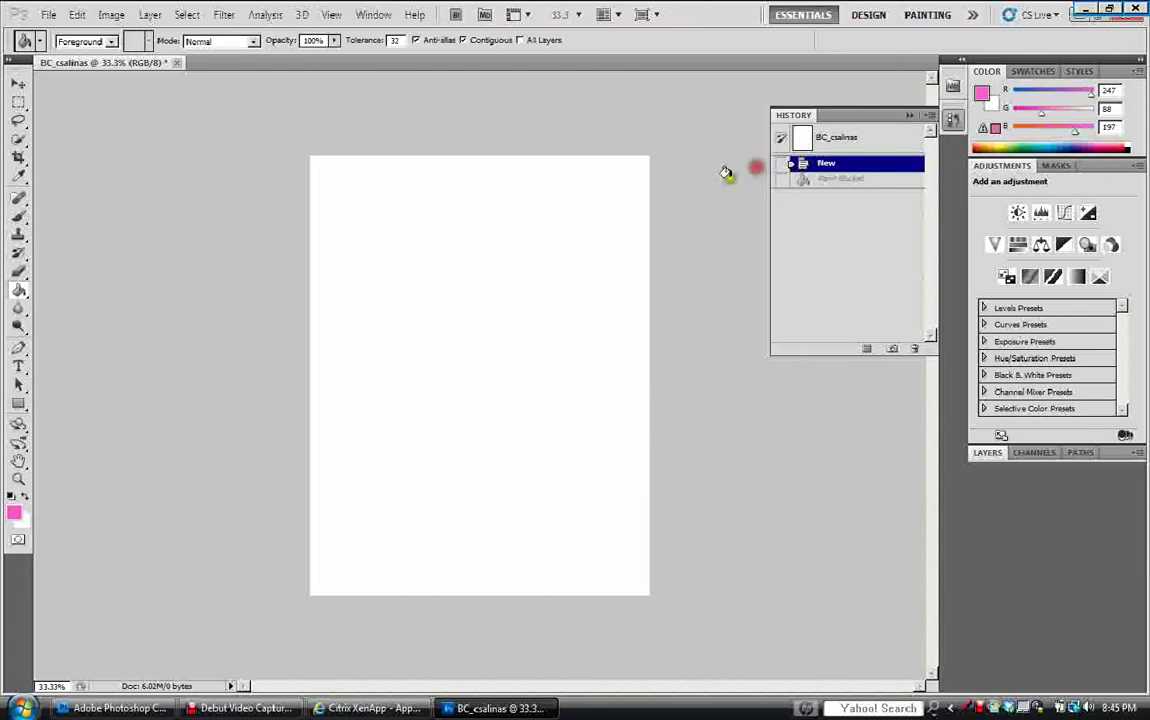
pyautogui.click(413, 300)
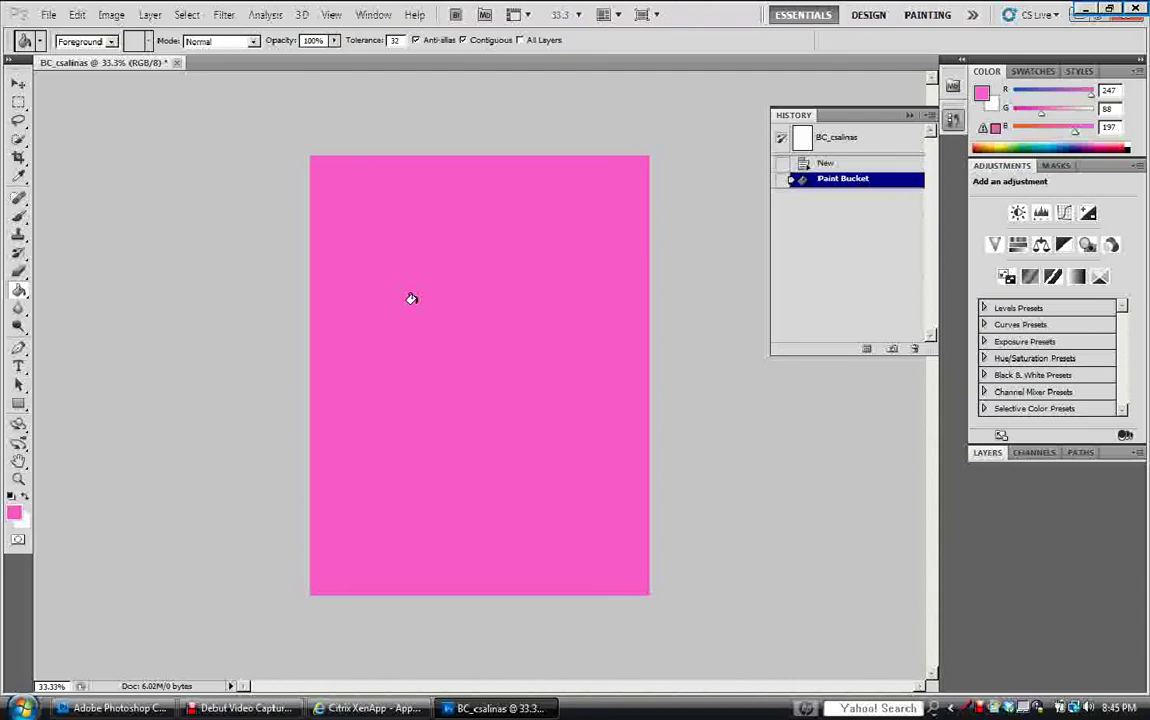
# Bring up the Open dialog listing the home folder, dismissing two Network Error messages.
pyautogui.click(52, 15)
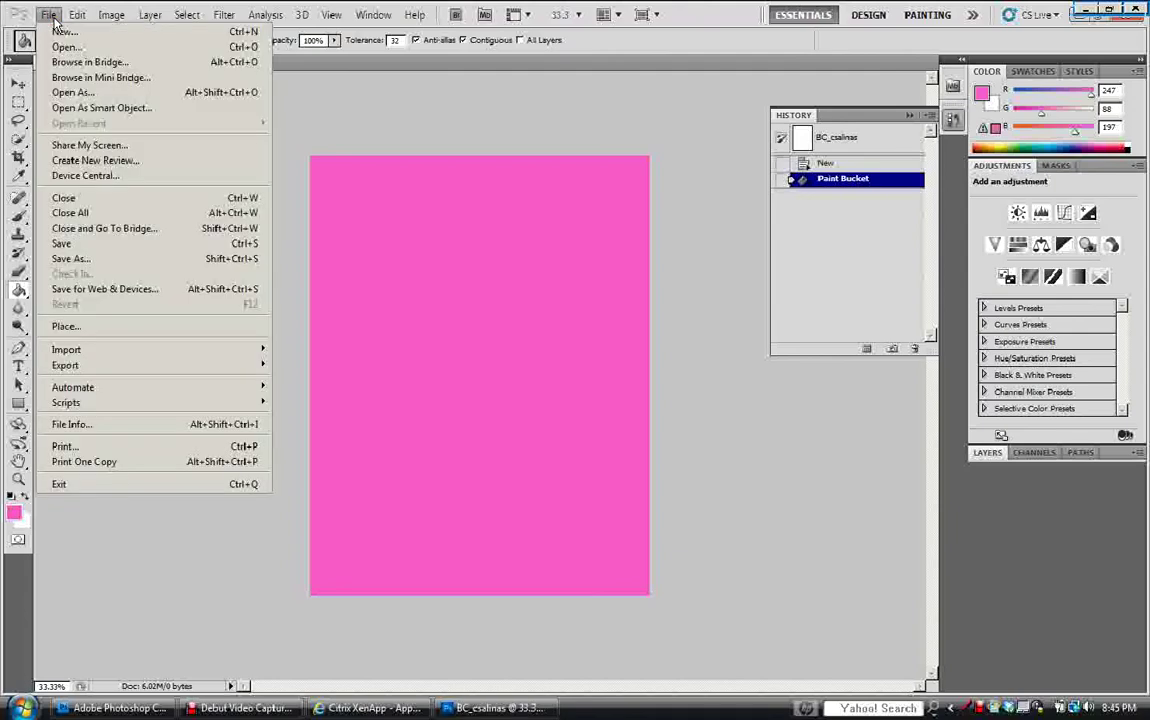
pyautogui.click(60, 47)
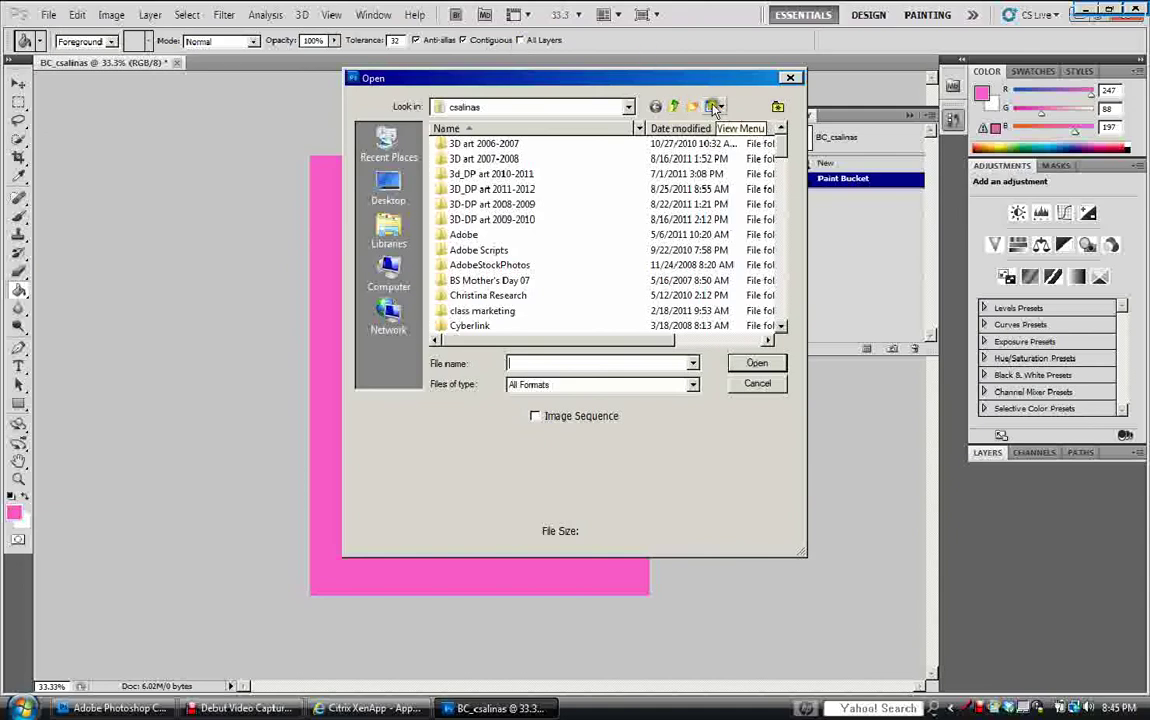
pyautogui.click(675, 108)
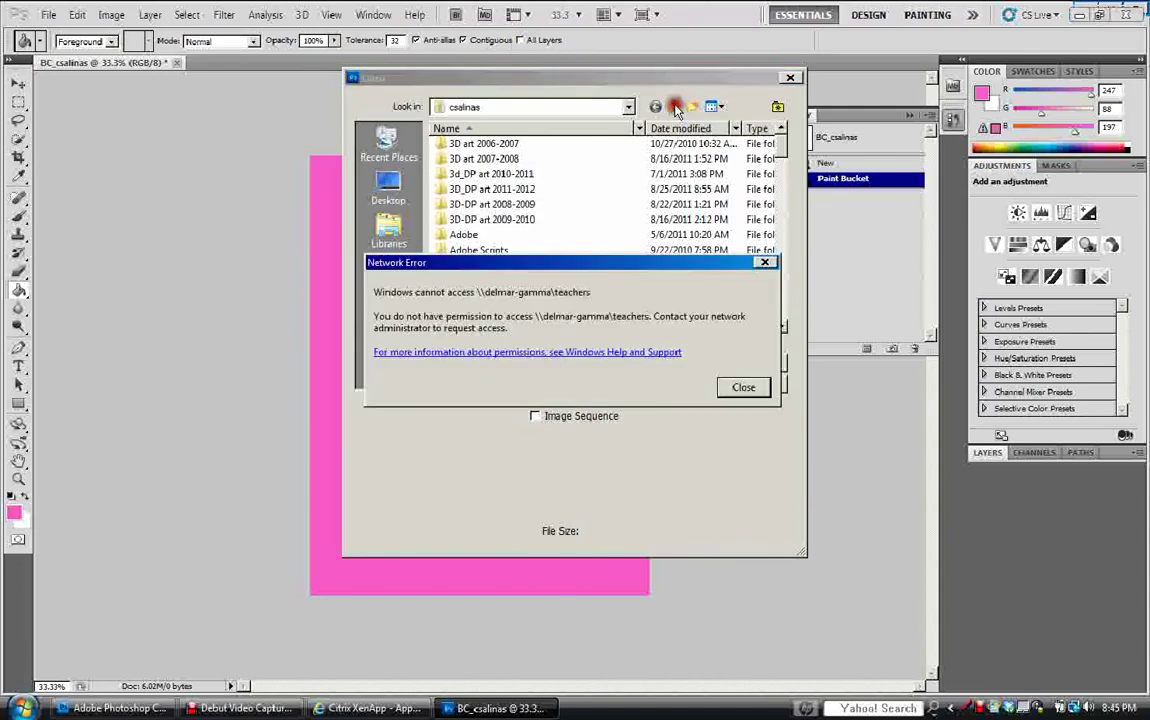
pyautogui.click(743, 387)
pyautogui.click(676, 108)
pyautogui.click(736, 391)
pyautogui.moveTo(781, 142); pyautogui.dragTo(760, 112)
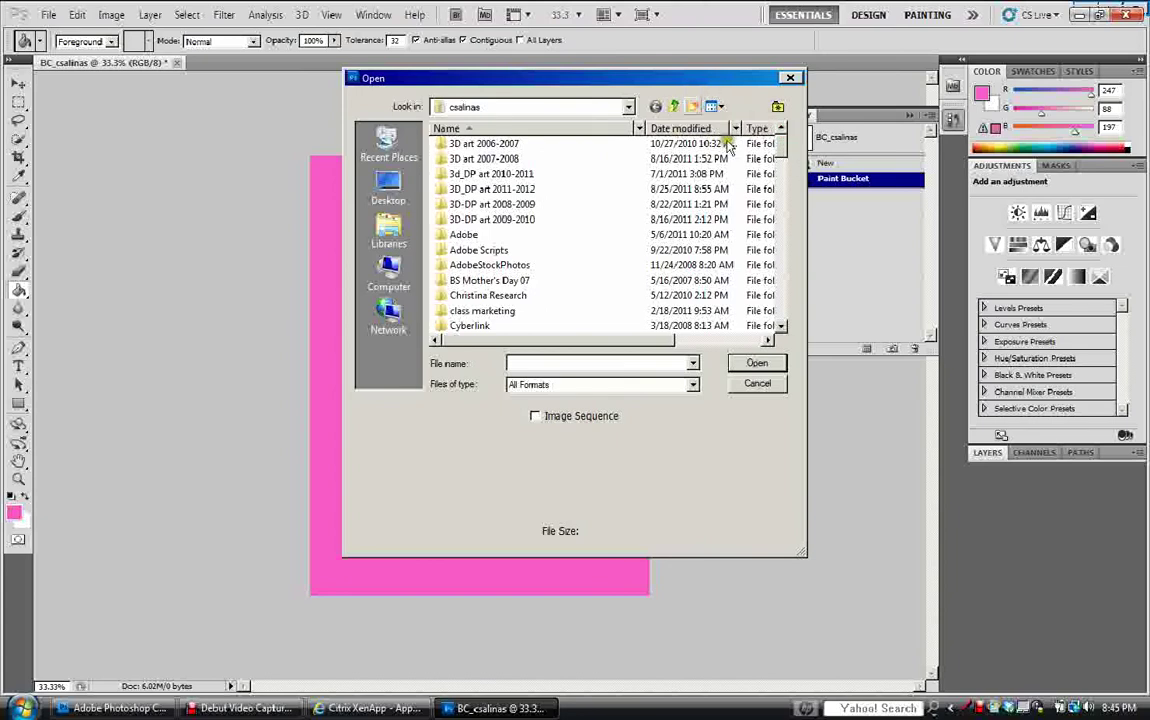
pyautogui.click(779, 147)
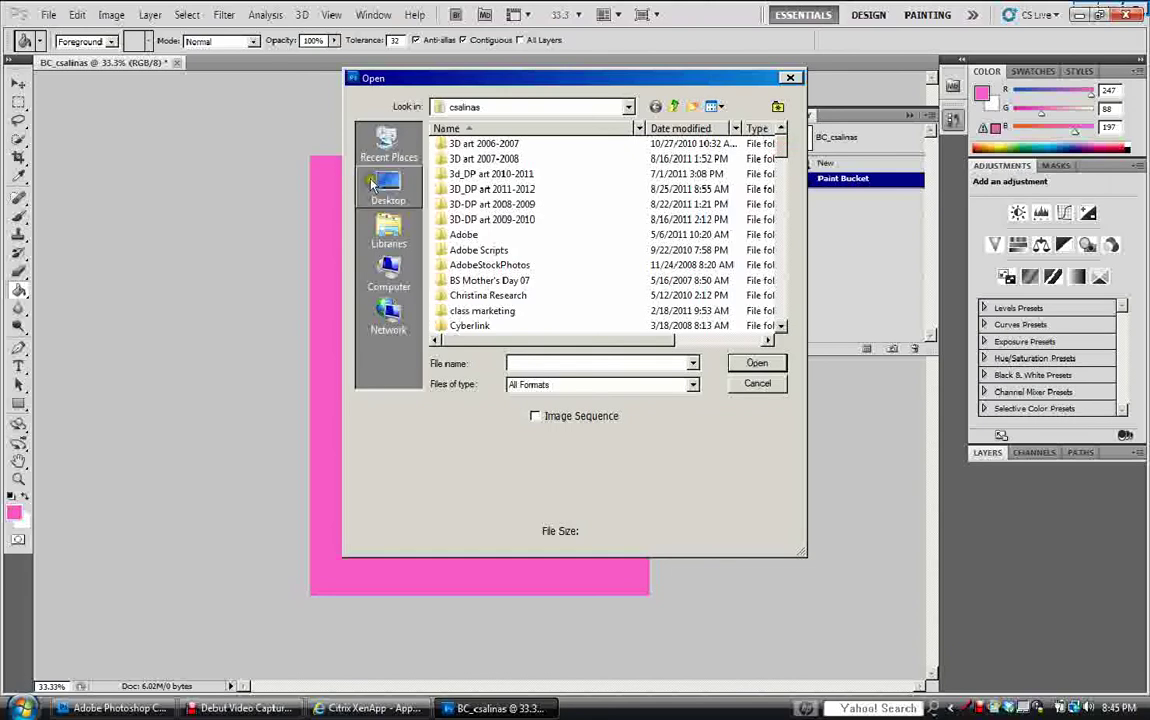
pyautogui.click(389, 187)
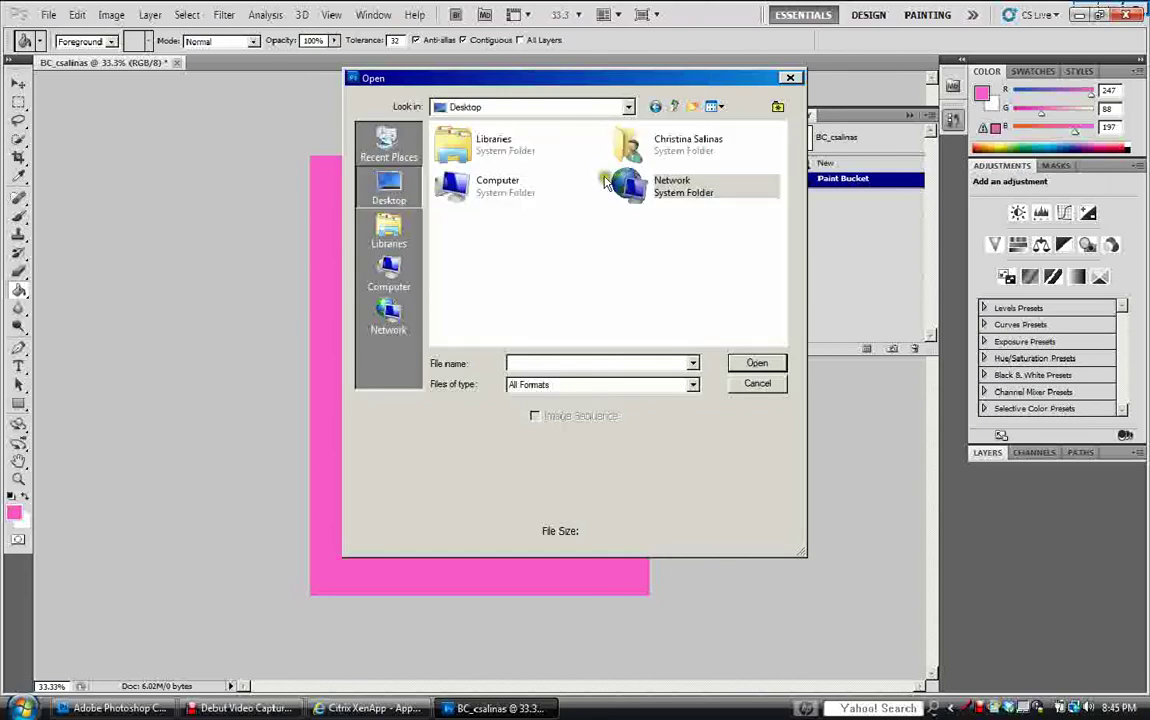
pyautogui.doubleClick(655, 143)
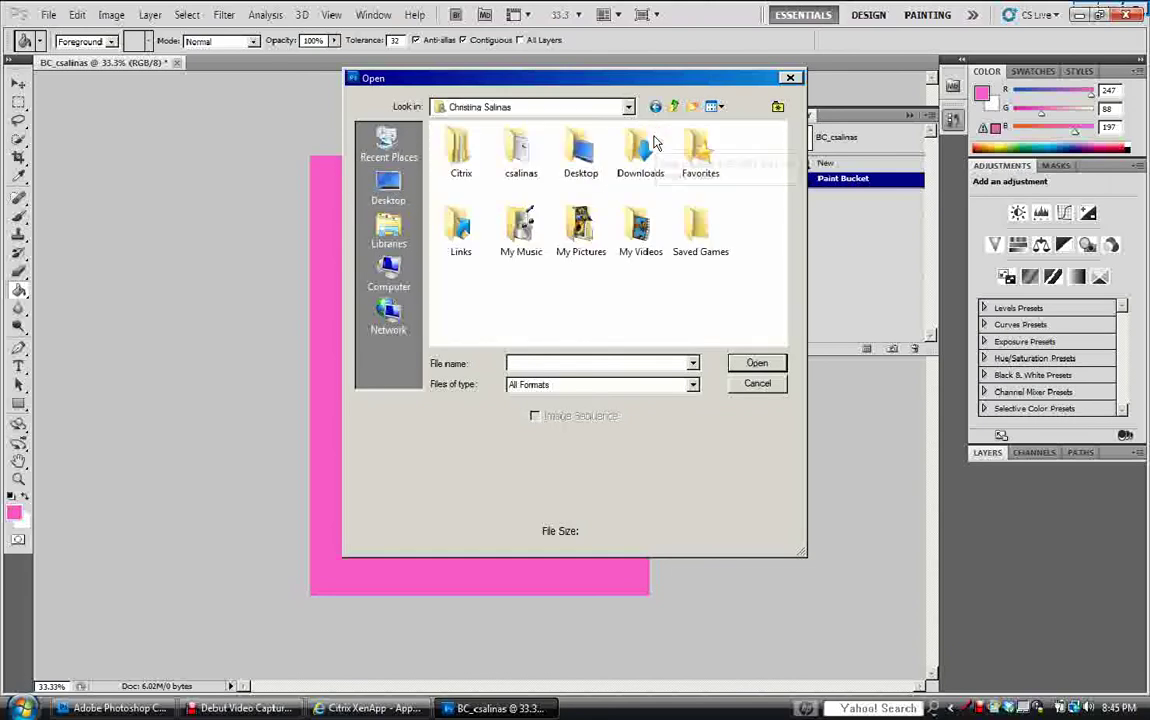
pyautogui.doubleClick(577, 160)
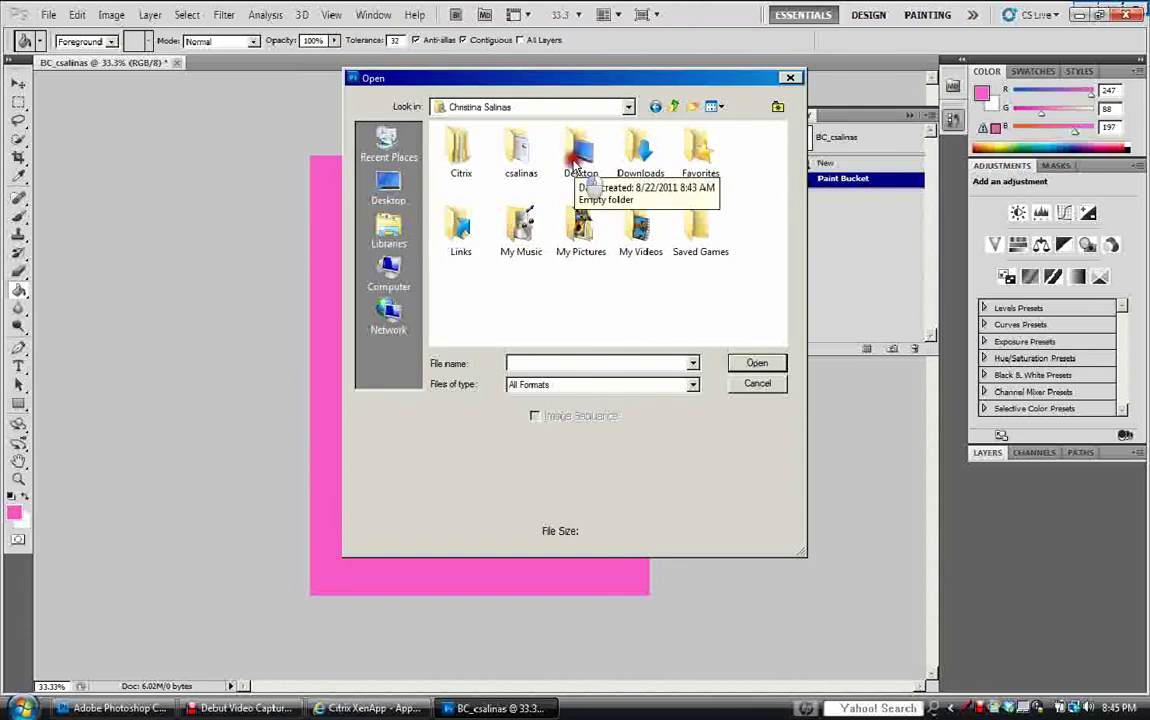
pyautogui.click(675, 106)
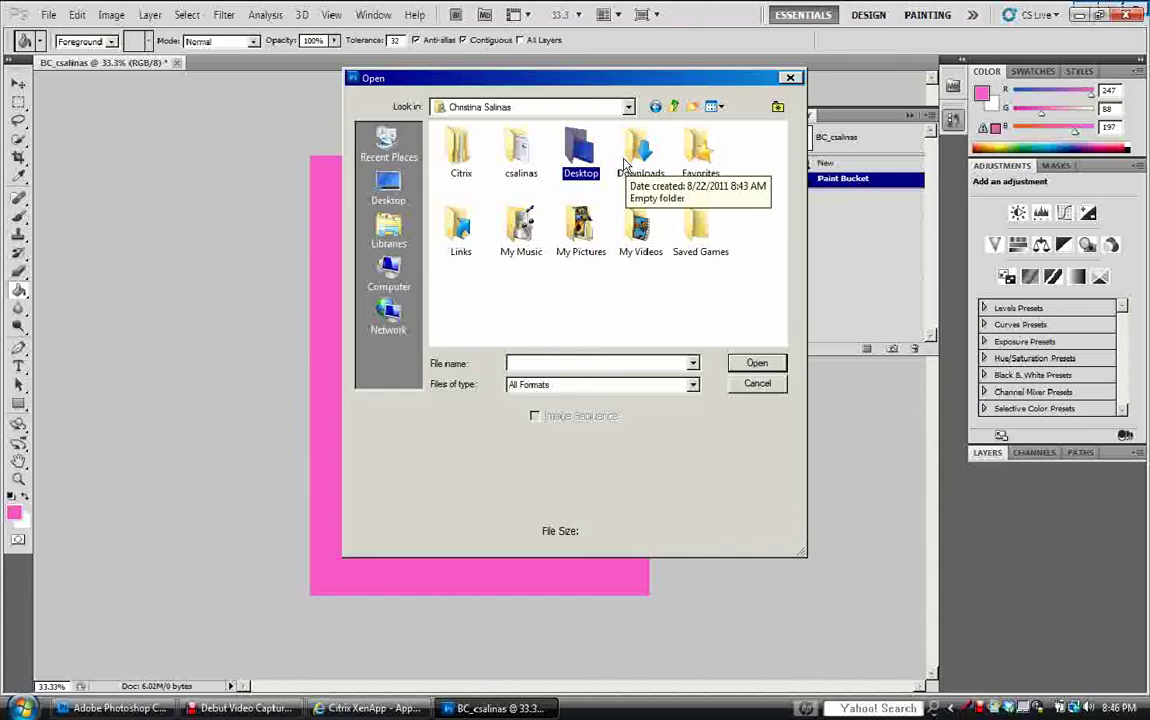
pyautogui.doubleClick(519, 155)
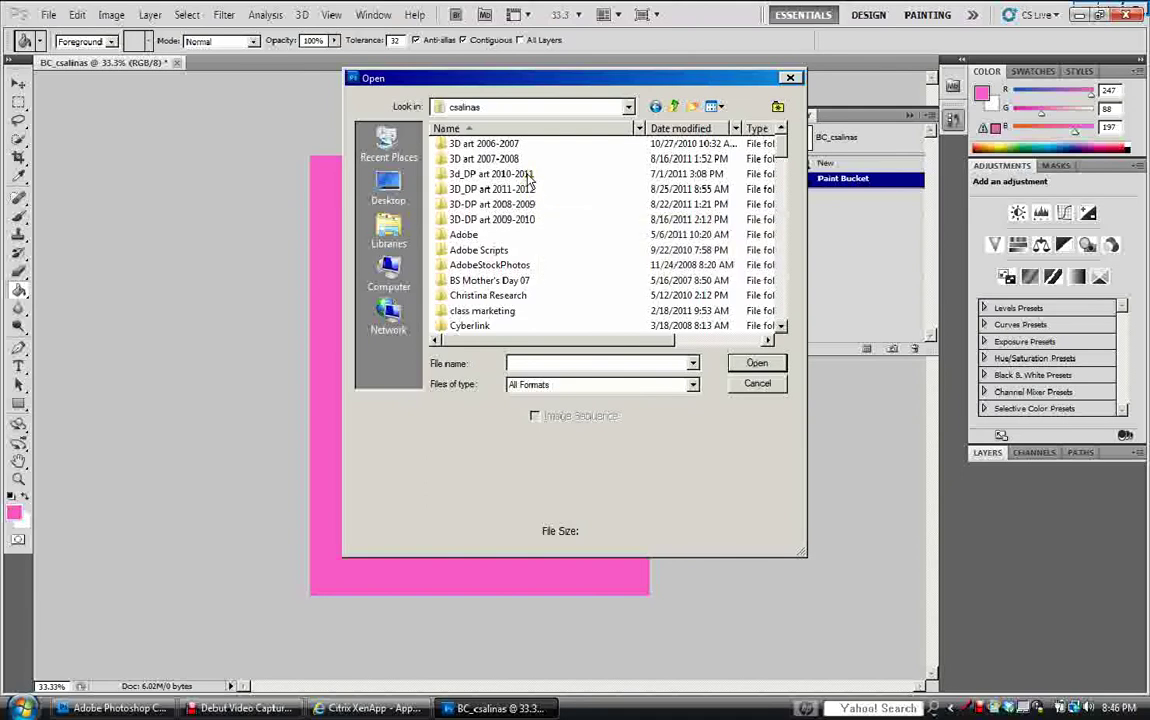
# Navigate to 3d_DP art 2010-2011 > Digital Photo I > studio portraits > student portraits.
pyautogui.click(531, 177)
pyautogui.doubleClick(531, 177)
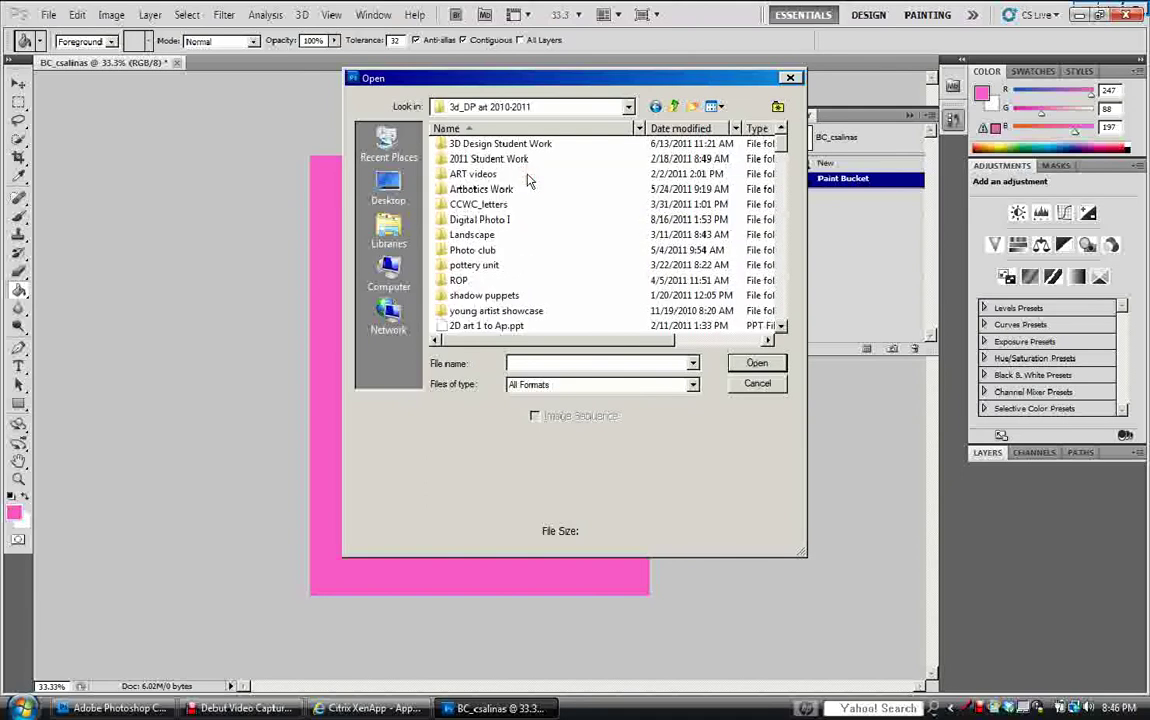
pyautogui.doubleClick(505, 221)
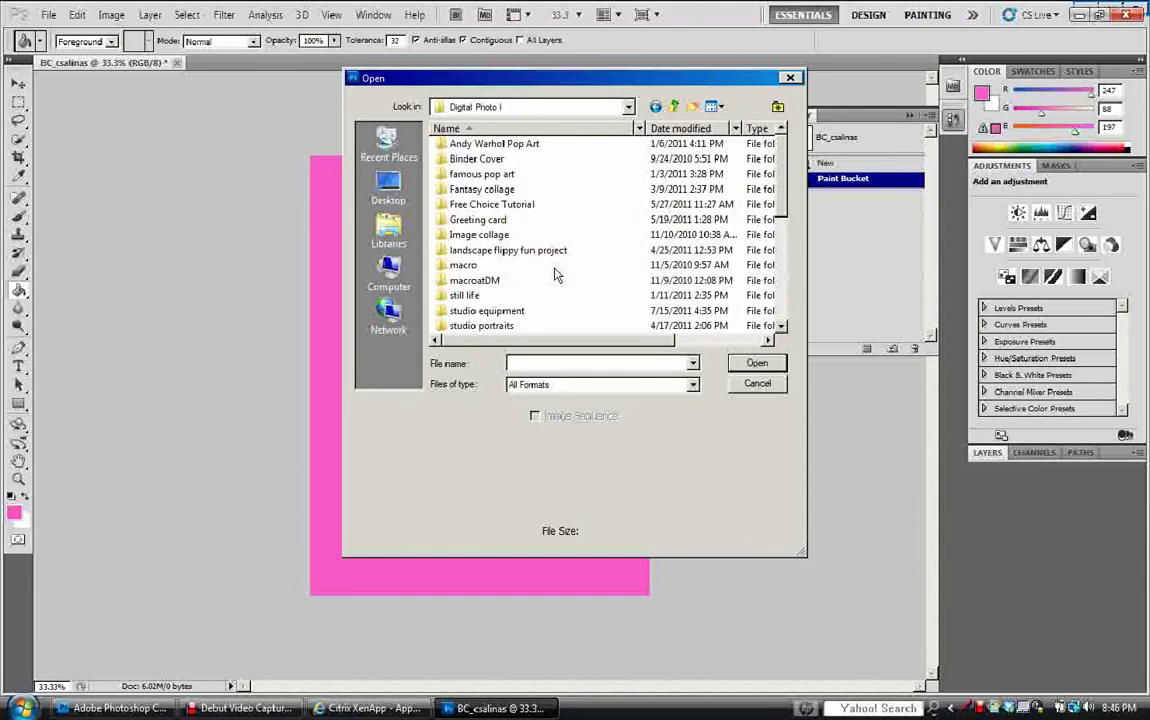
pyautogui.doubleClick(472, 326)
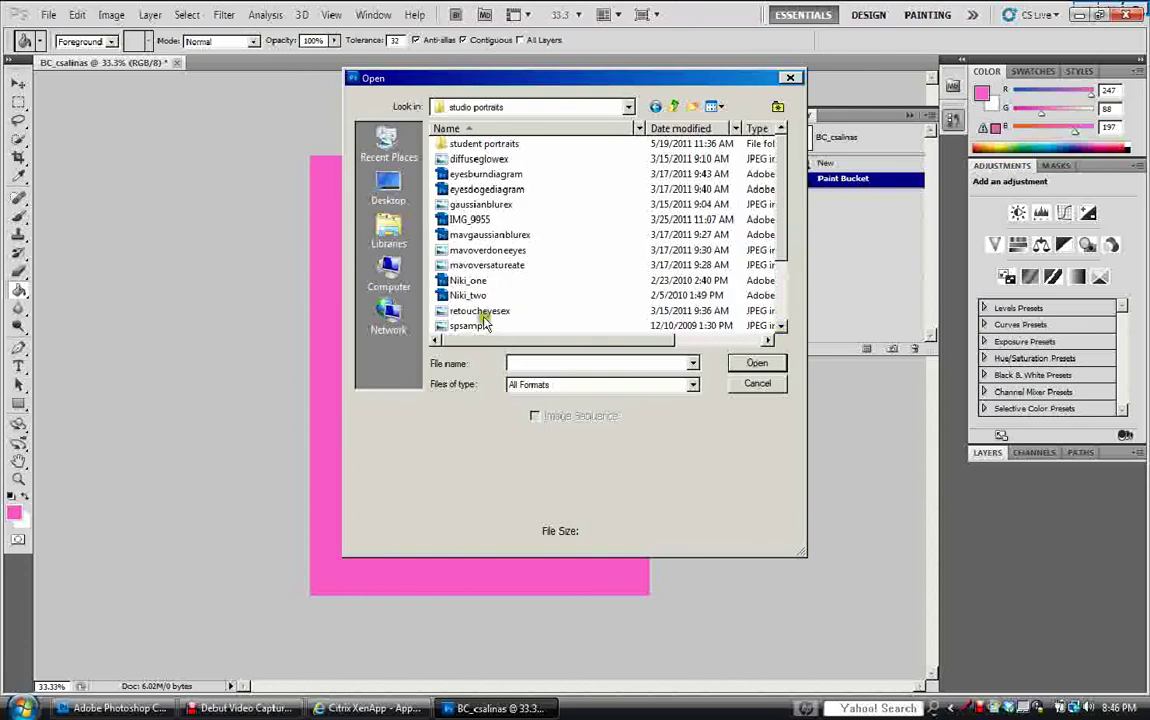
pyautogui.doubleClick(491, 146)
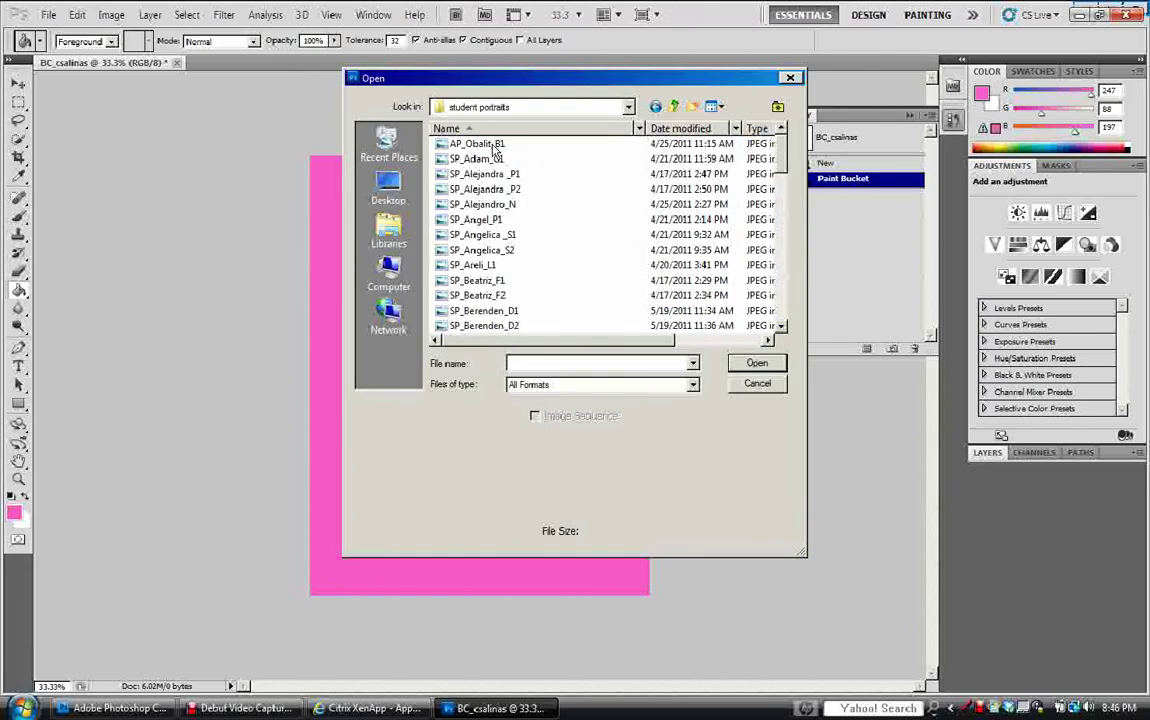
# Switch to Large Icons and open the smiling-girl portrait on a red backdrop.
pyautogui.click(716, 106)
pyautogui.click(735, 140)
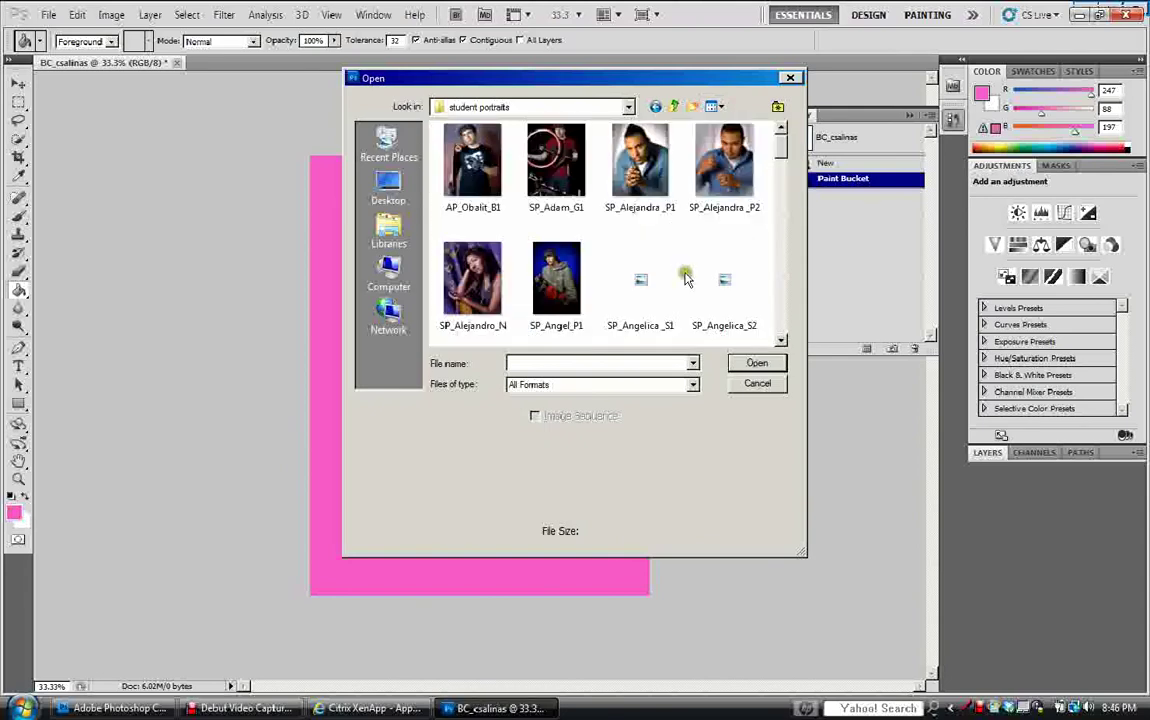
pyautogui.moveTo(779, 136); pyautogui.dragTo(780, 197)
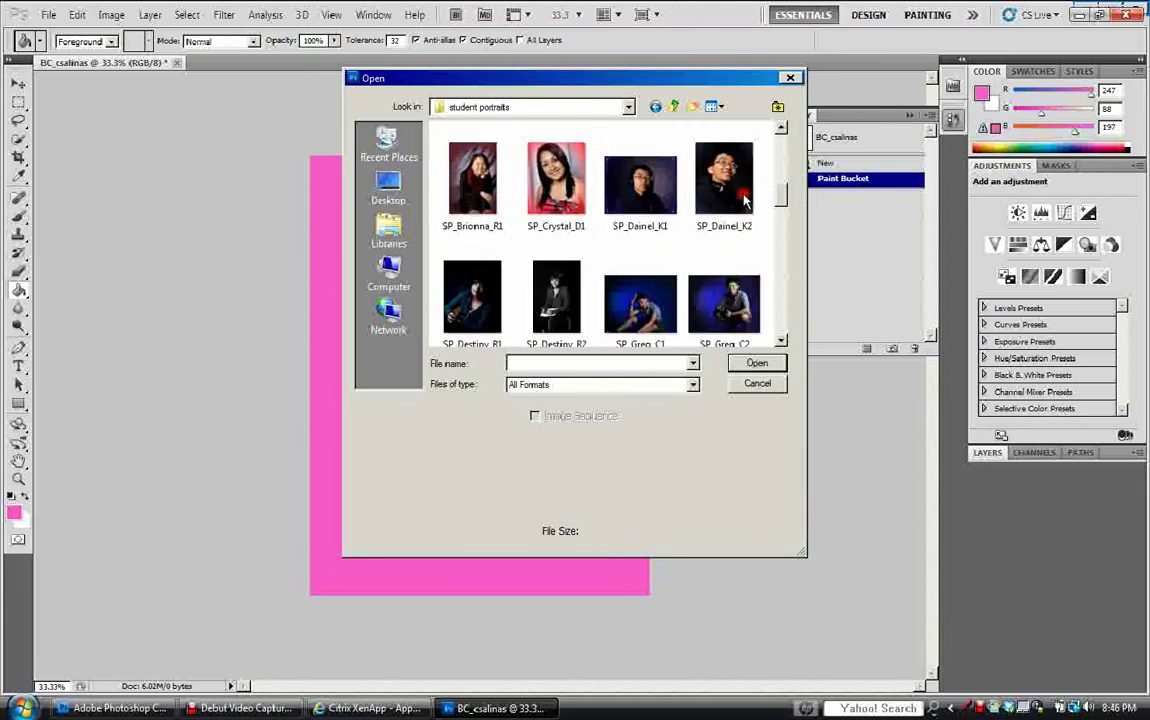
pyautogui.click(550, 182)
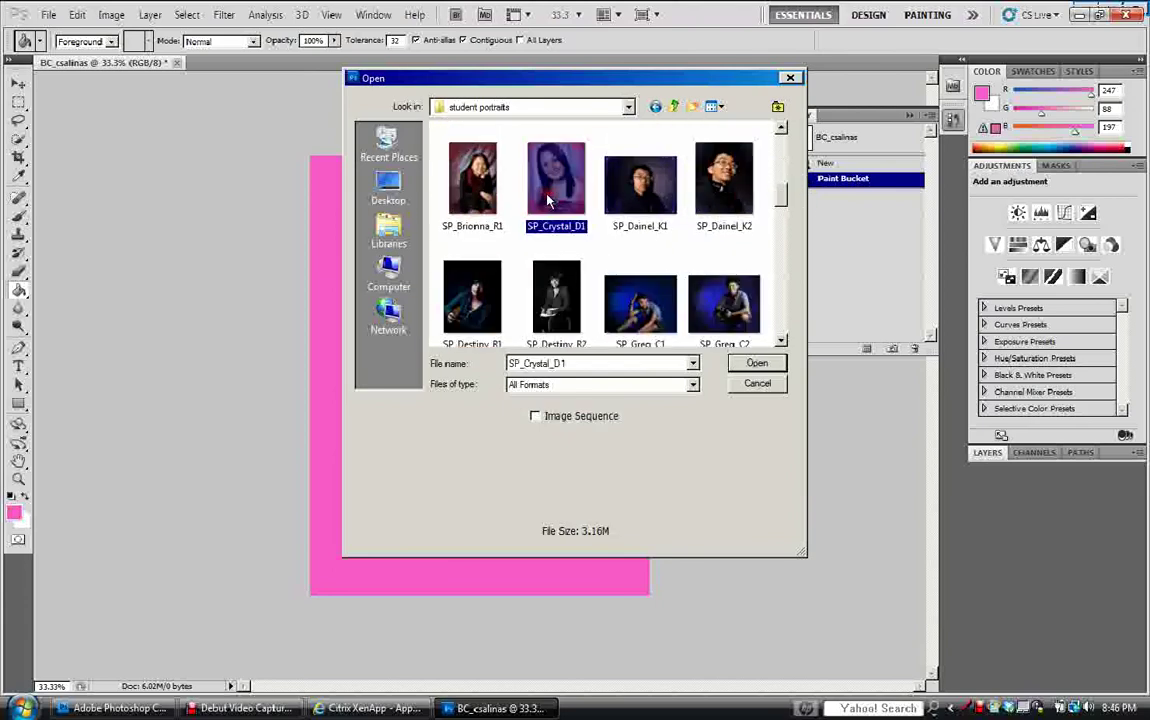
pyautogui.click(752, 363)
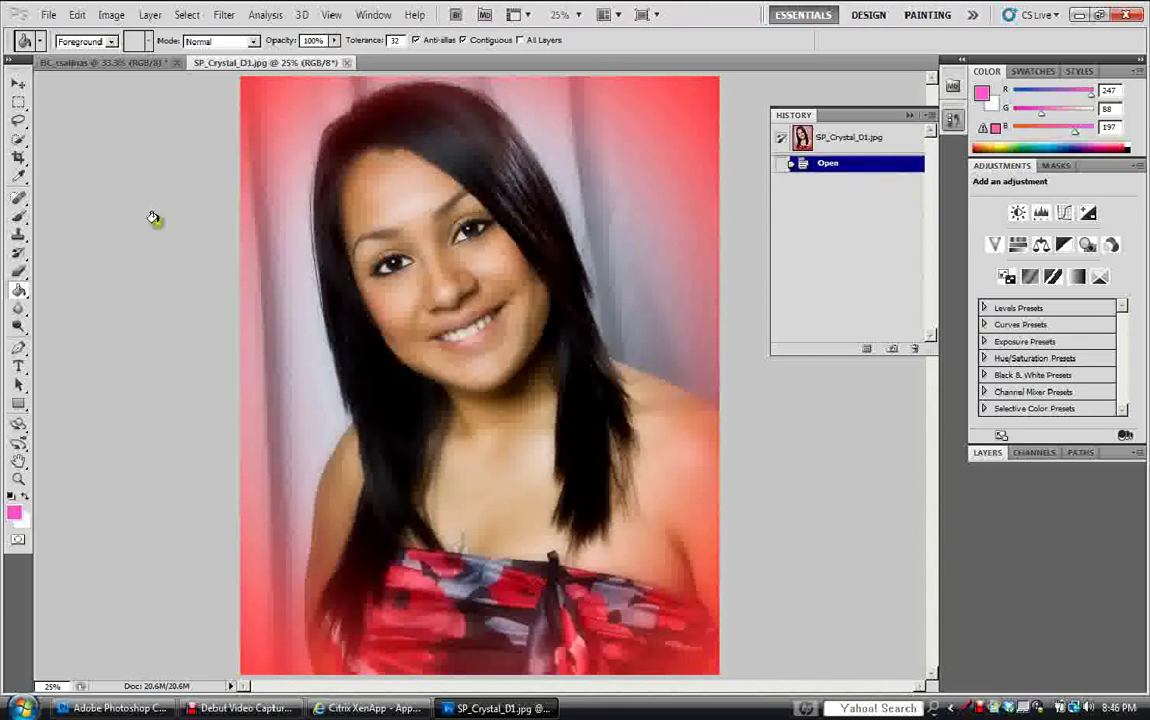
pyautogui.click(109, 15)
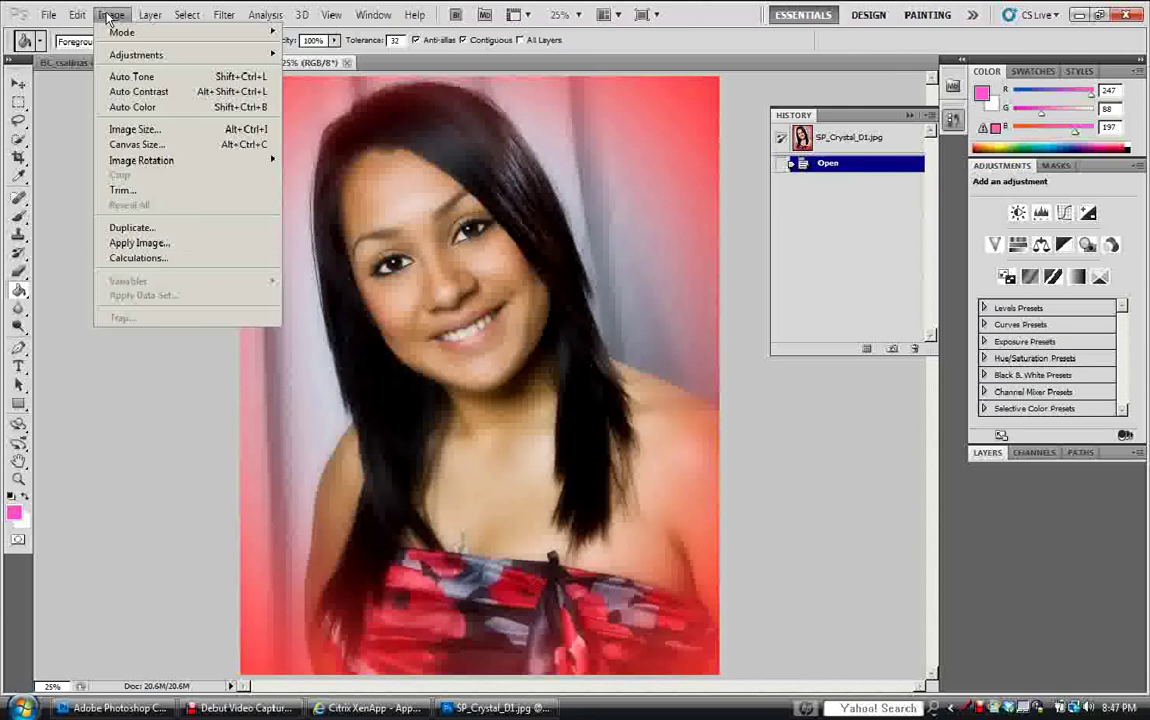
pyautogui.moveTo(110, 54)
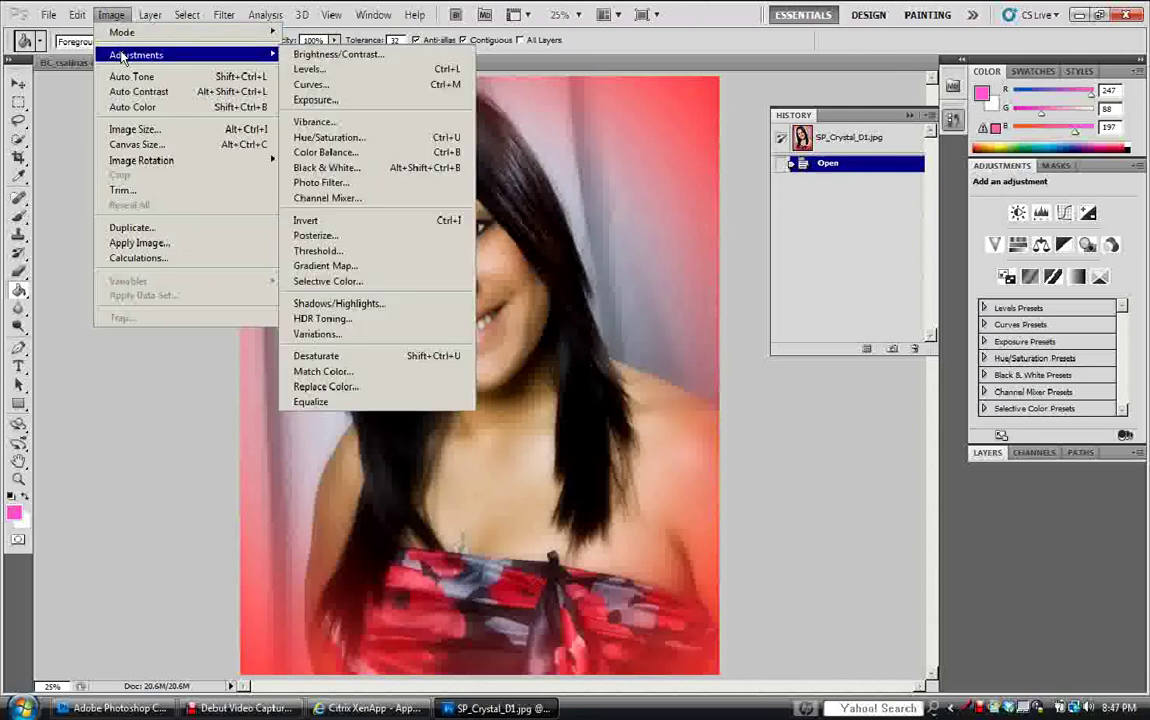
pyautogui.click(305, 84)
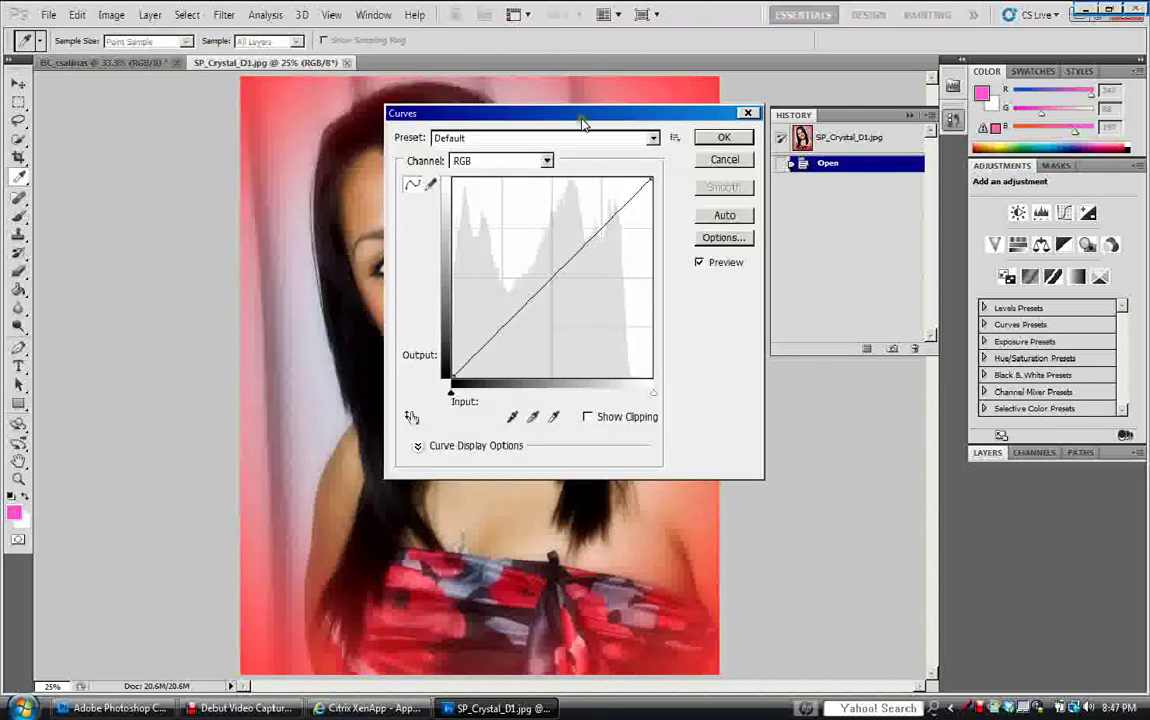
pyautogui.moveTo(584, 122); pyautogui.dragTo(929, 119)
pyautogui.click(904, 262)
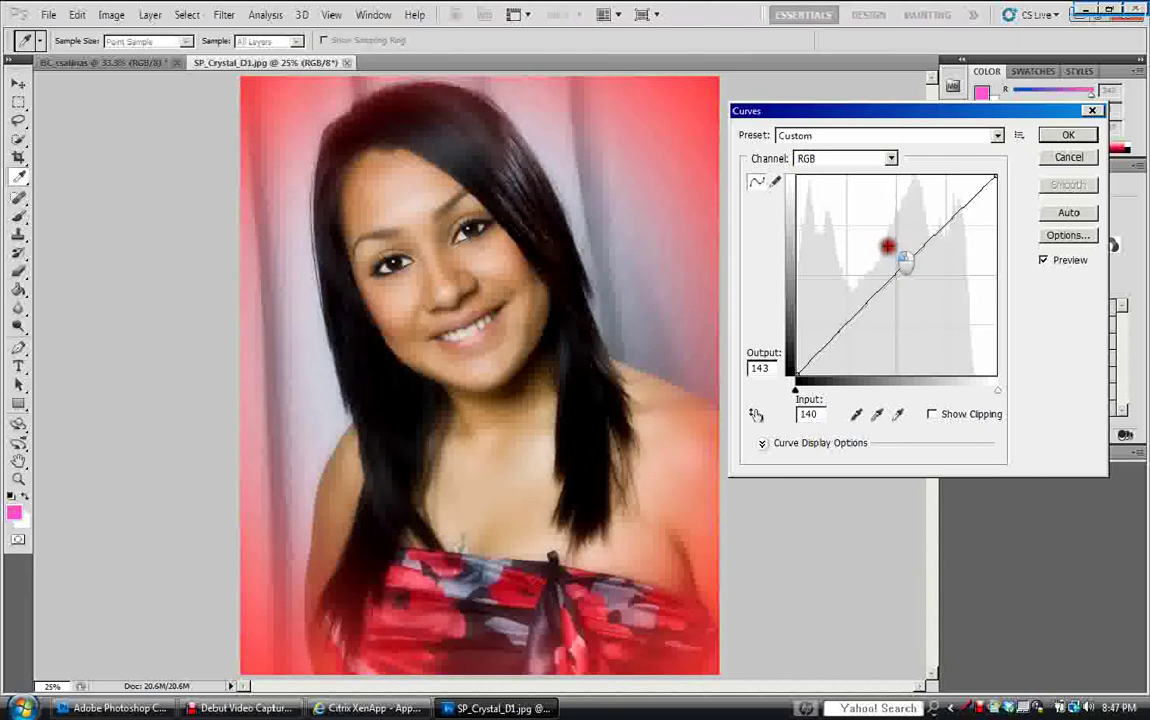
pyautogui.moveTo(903, 260)
pyautogui.mouseDown()
pyautogui.moveTo(889, 248)
pyautogui.moveTo(948, 298)
pyautogui.moveTo(909, 257)
pyautogui.mouseUp()
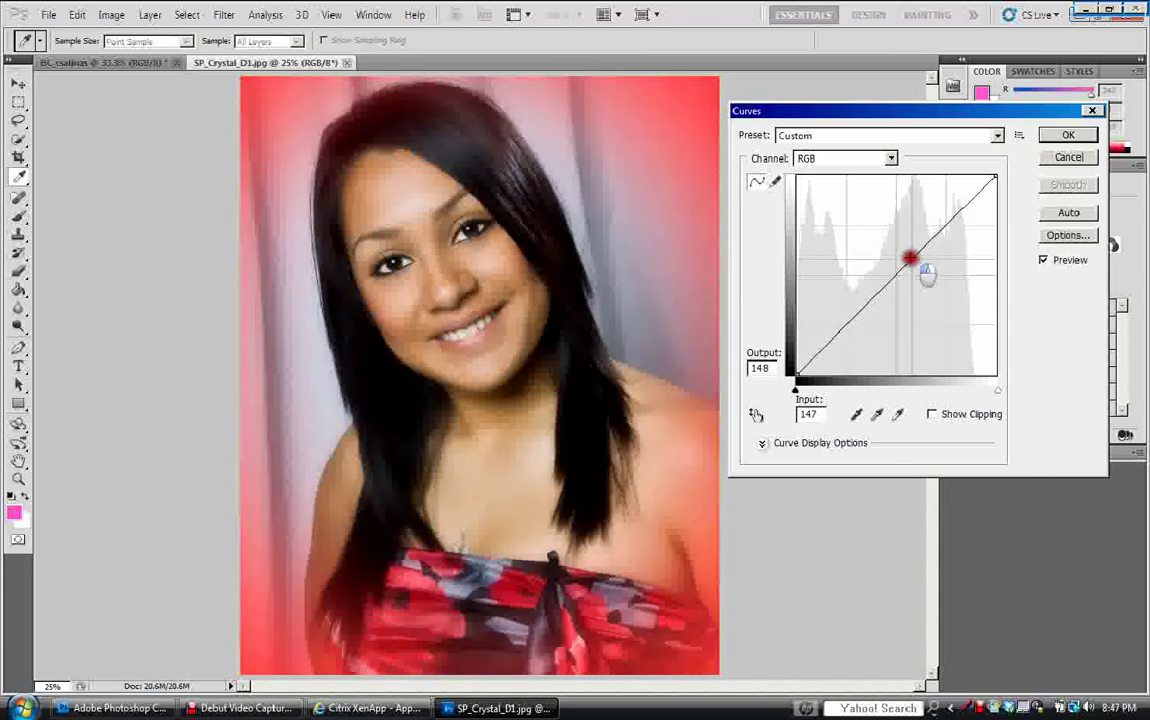
pyautogui.click(1068, 157)
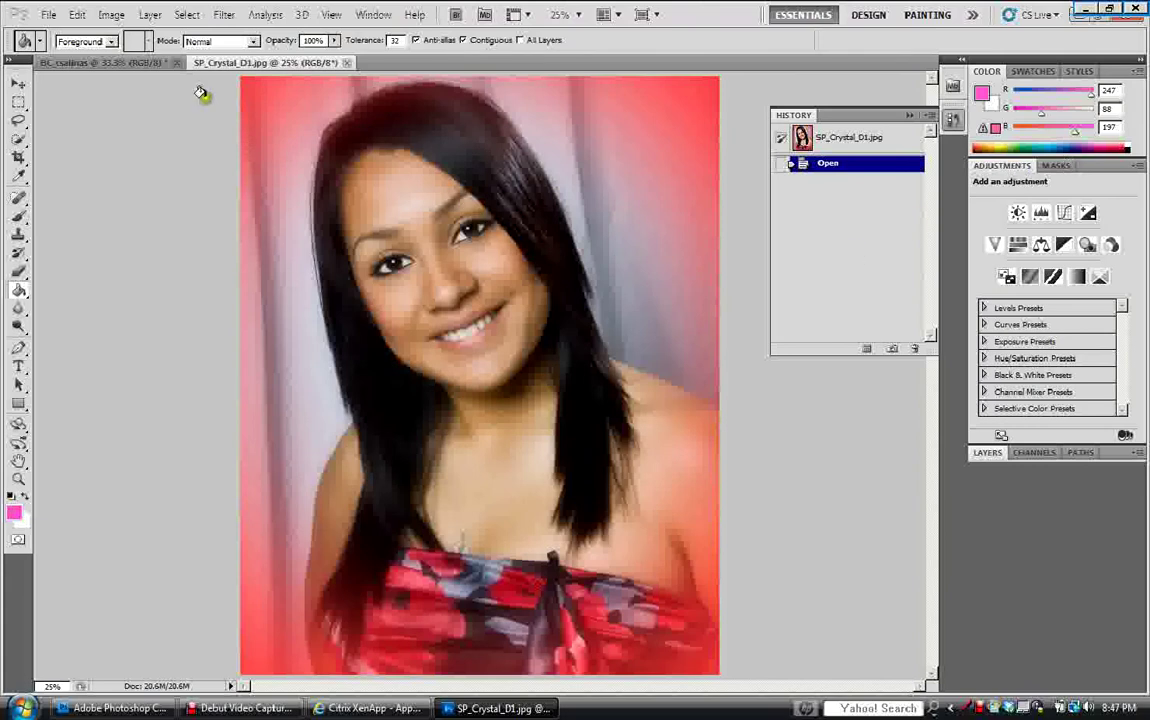
# Resize the portrait to 4 × 5 inches at 150 pixels/inch, giving 600 × 750 pixels.
pyautogui.click(111, 14)
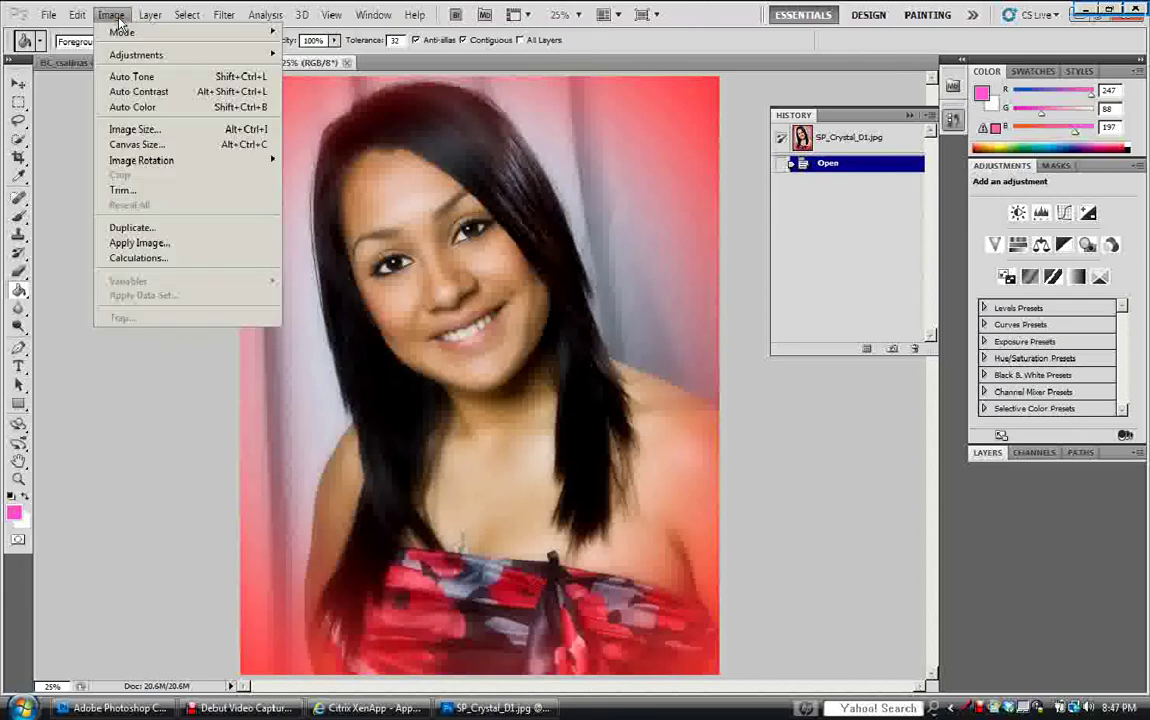
pyautogui.click(133, 129)
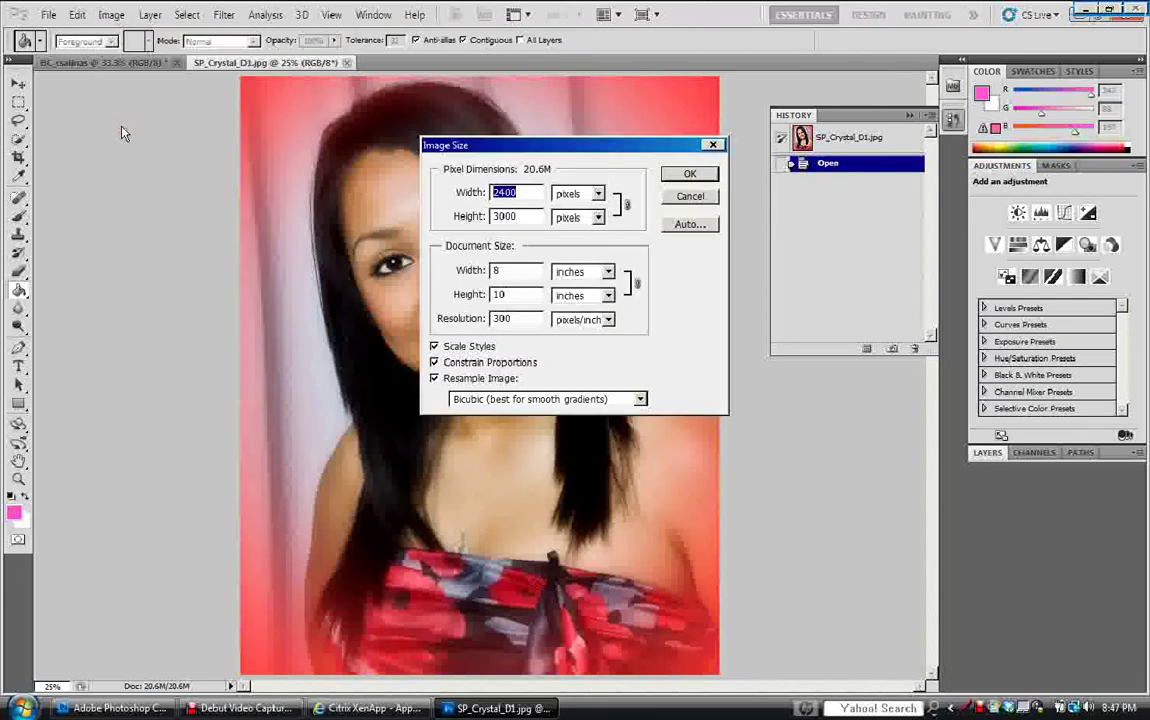
pyautogui.doubleClick(505, 318)
pyautogui.write('150')
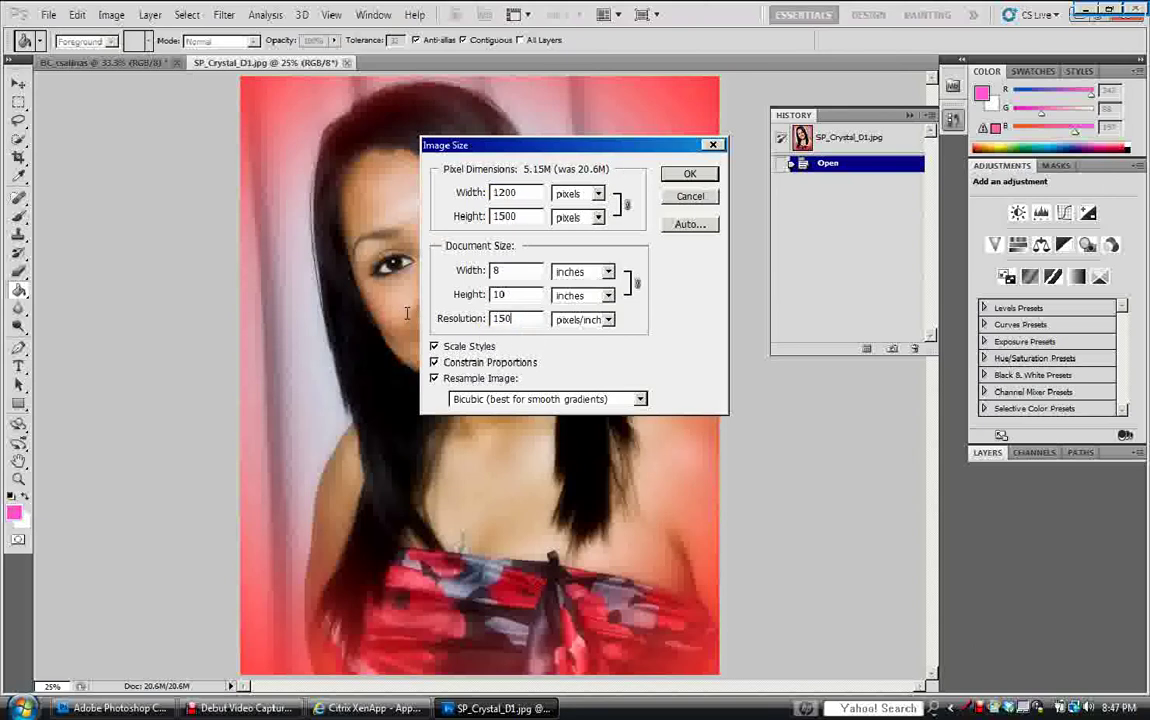
pyautogui.click(495, 270)
pyautogui.write('4')
# Apply the 600 × 750 resize, then select all of the portrait and copy it.
pyautogui.click(689, 172)
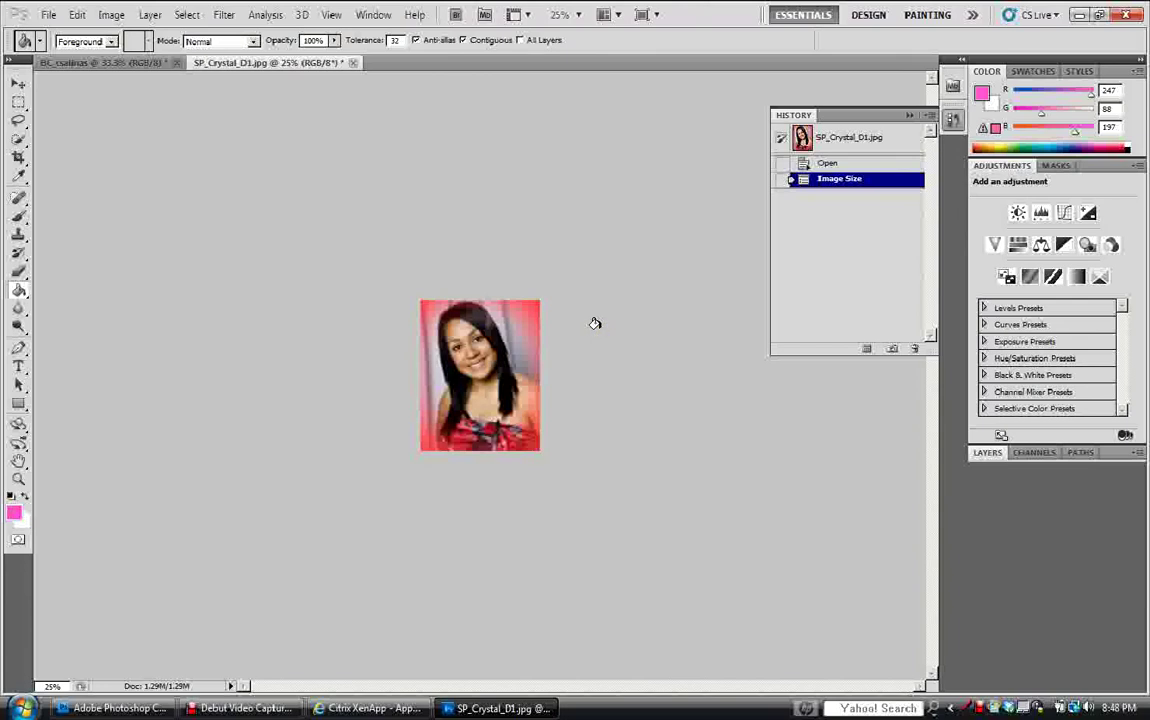
pyautogui.click(187, 16)
pyautogui.click(190, 31)
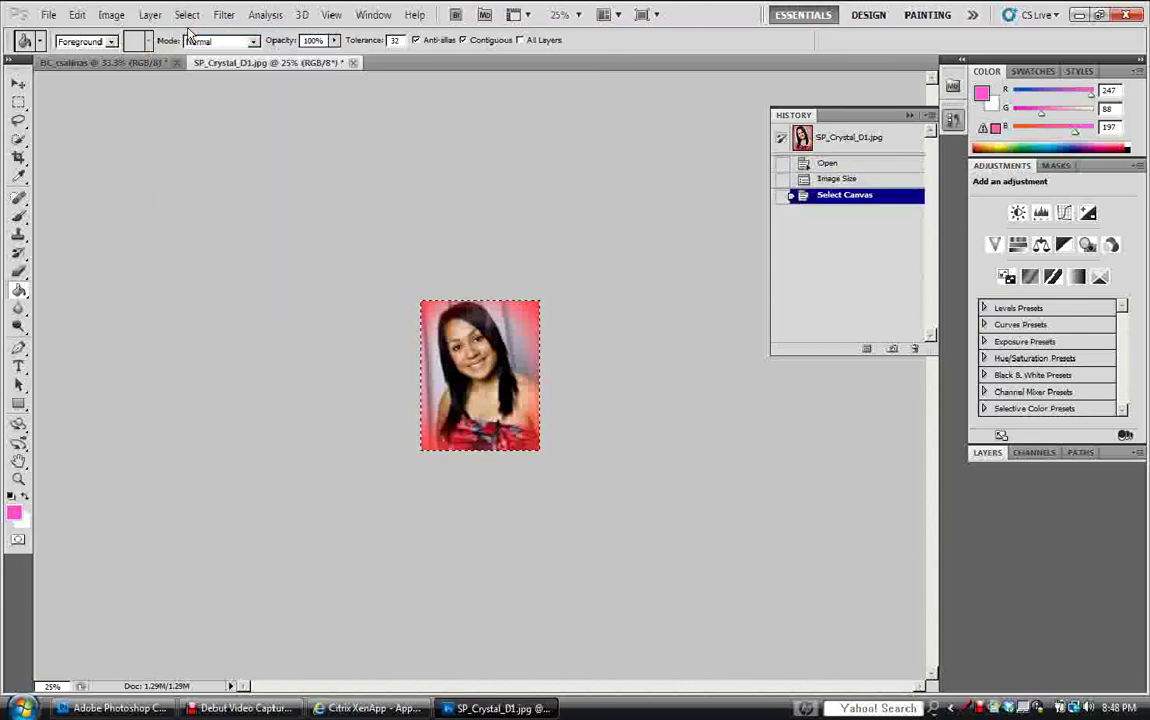
pyautogui.click(76, 16)
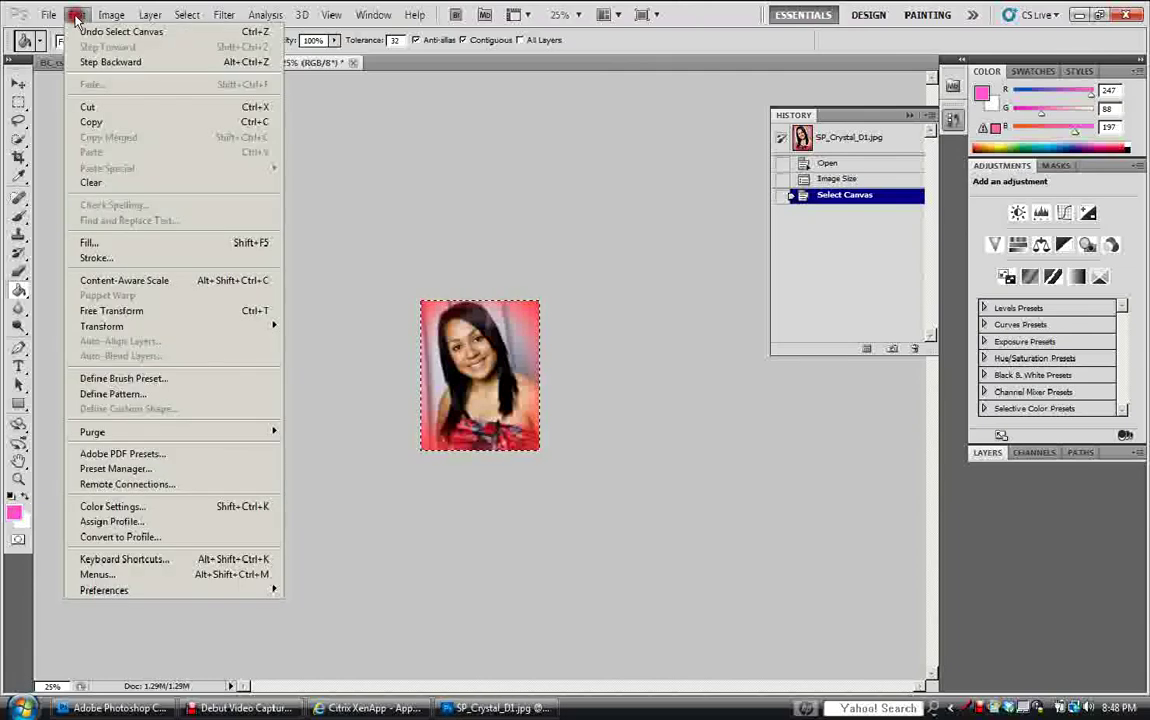
pyautogui.click(78, 124)
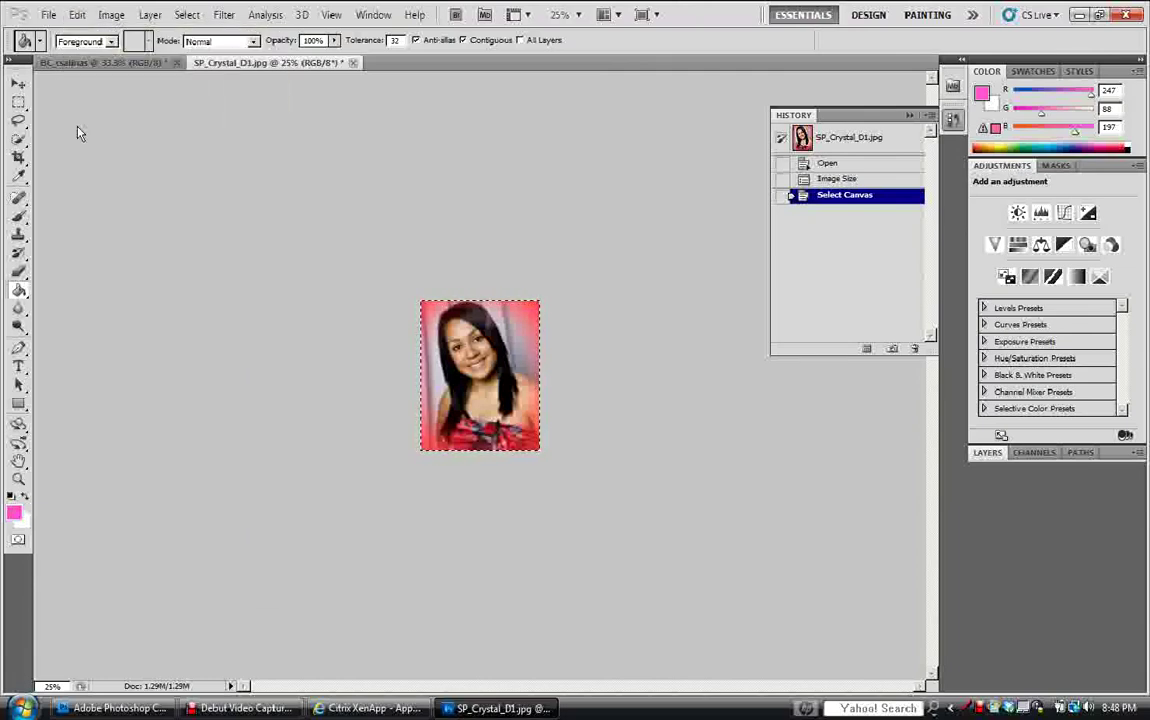
pyautogui.click(373, 15)
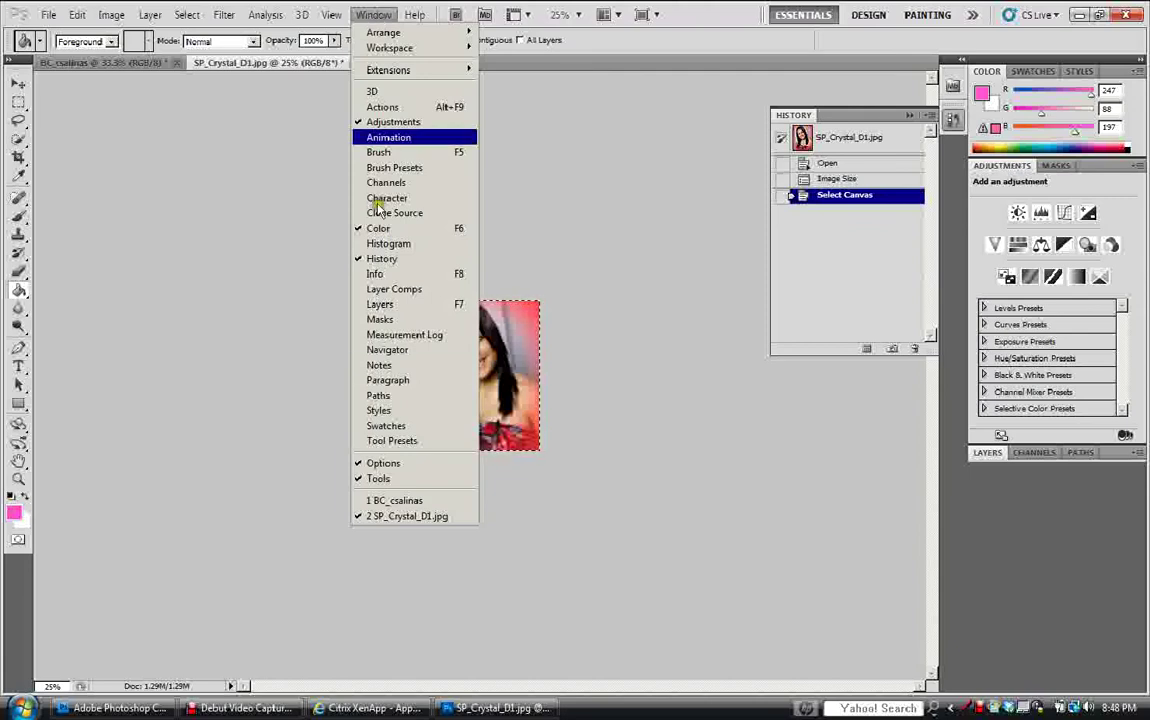
pyautogui.click(412, 504)
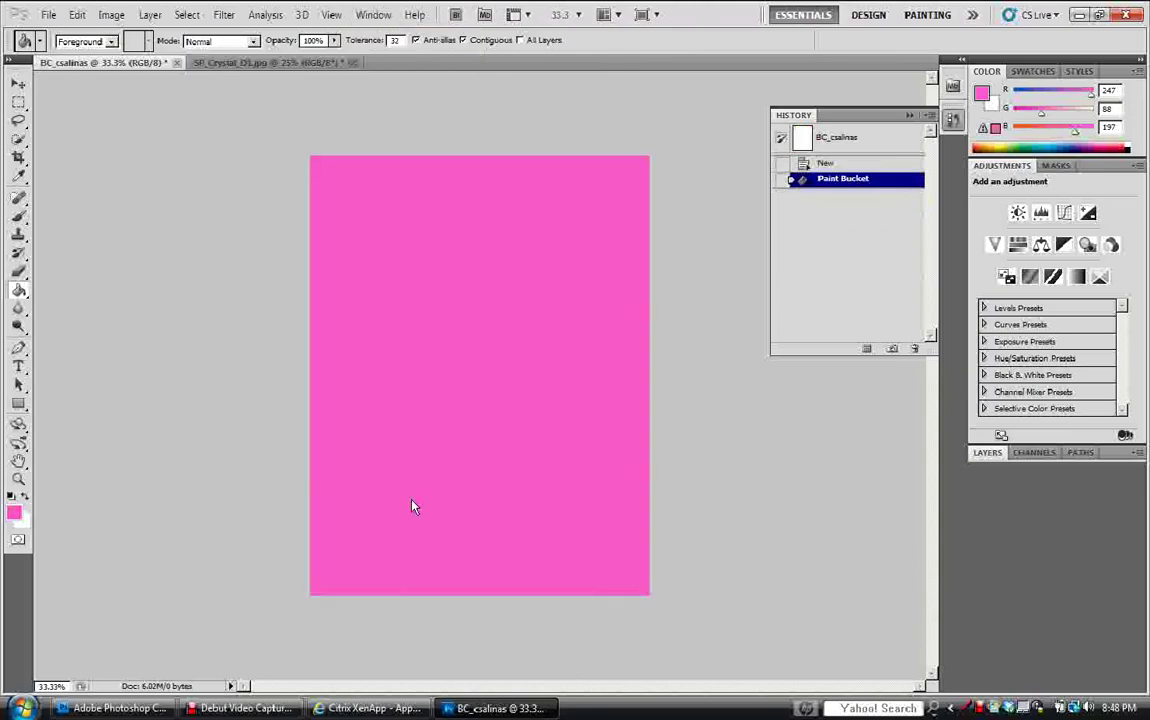
pyautogui.click(77, 14)
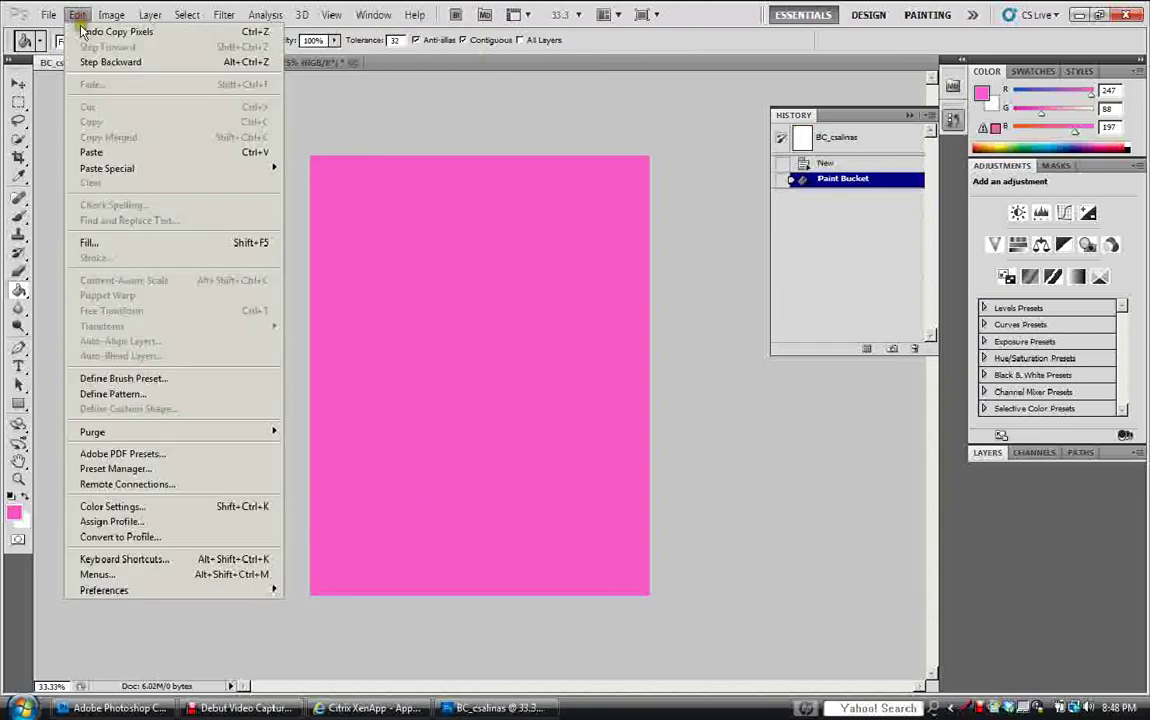
pyautogui.click(90, 152)
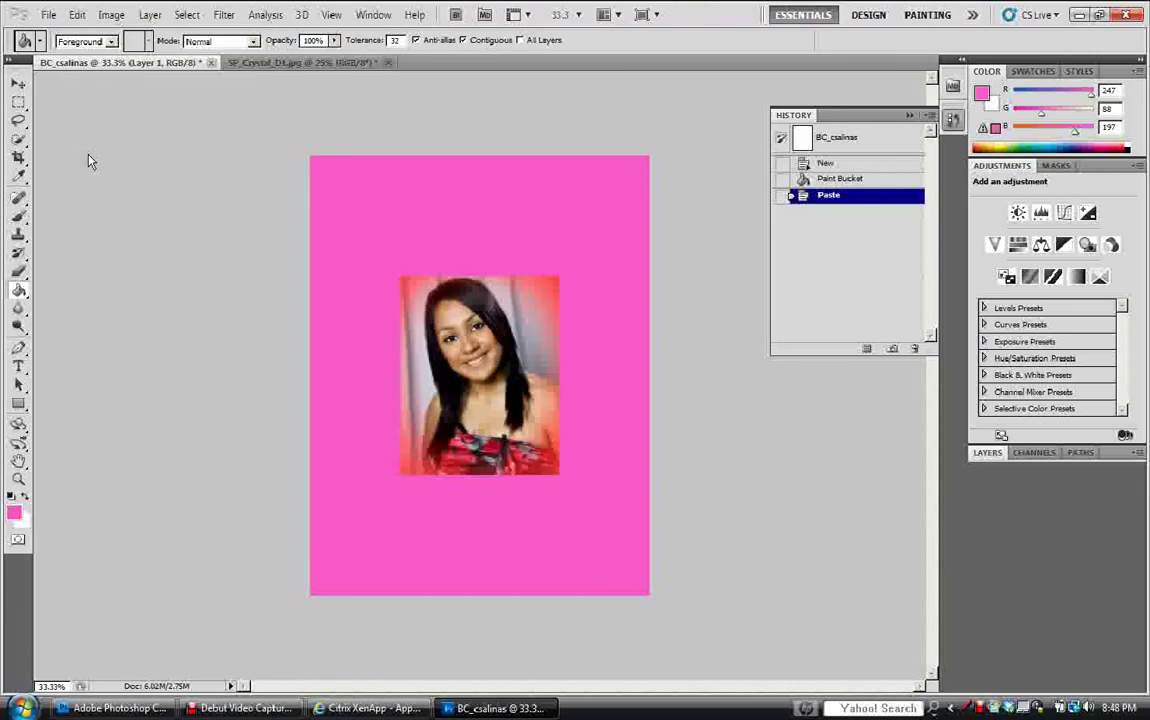
pyautogui.click(19, 84)
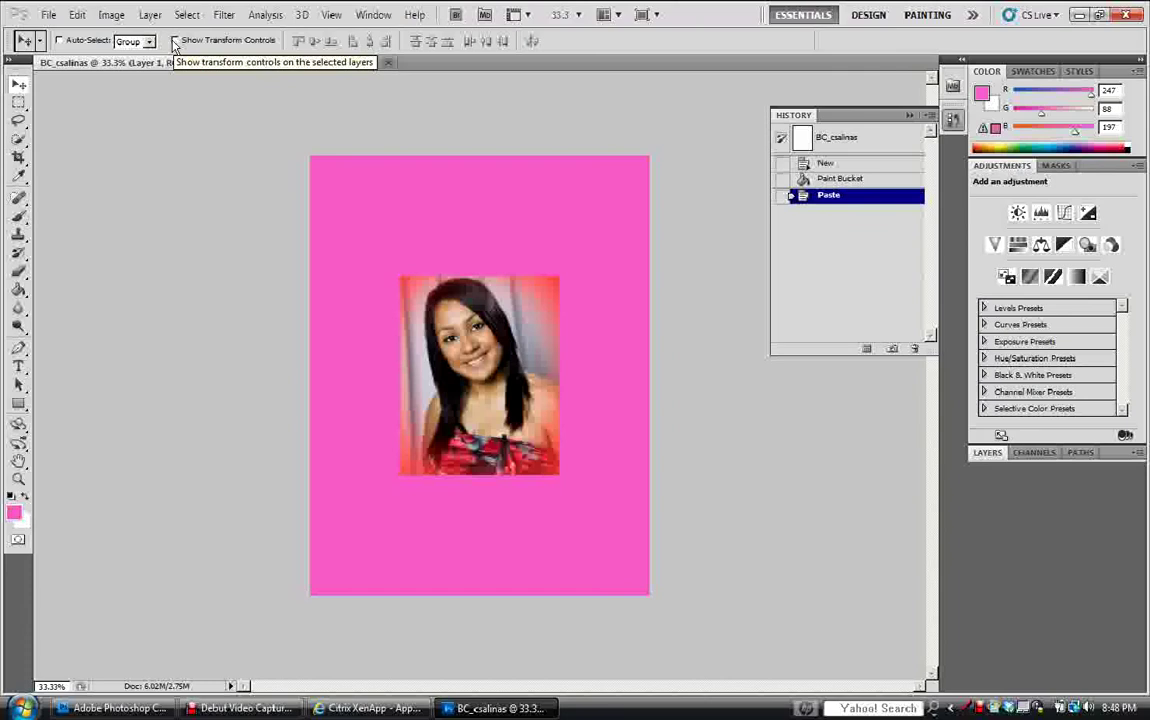
# Turn on transform controls and drag the pasted portrait higher on the pink cover.
pyautogui.click(175, 41)
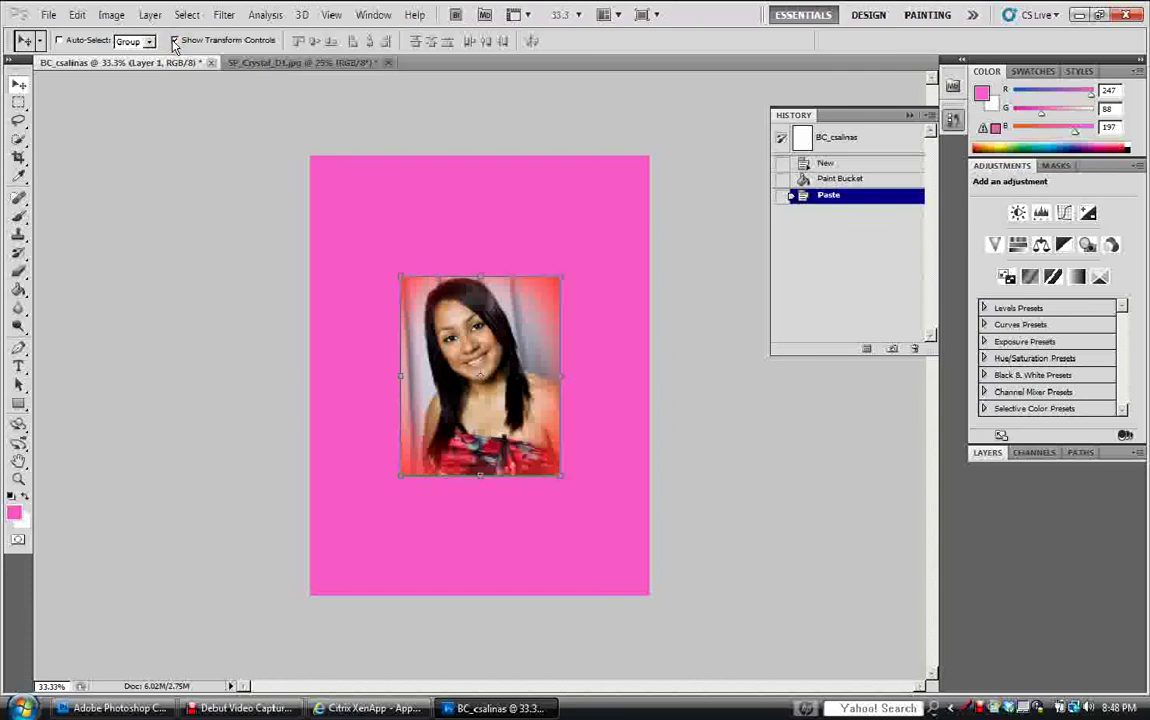
pyautogui.moveTo(410, 378); pyautogui.dragTo(444, 339)
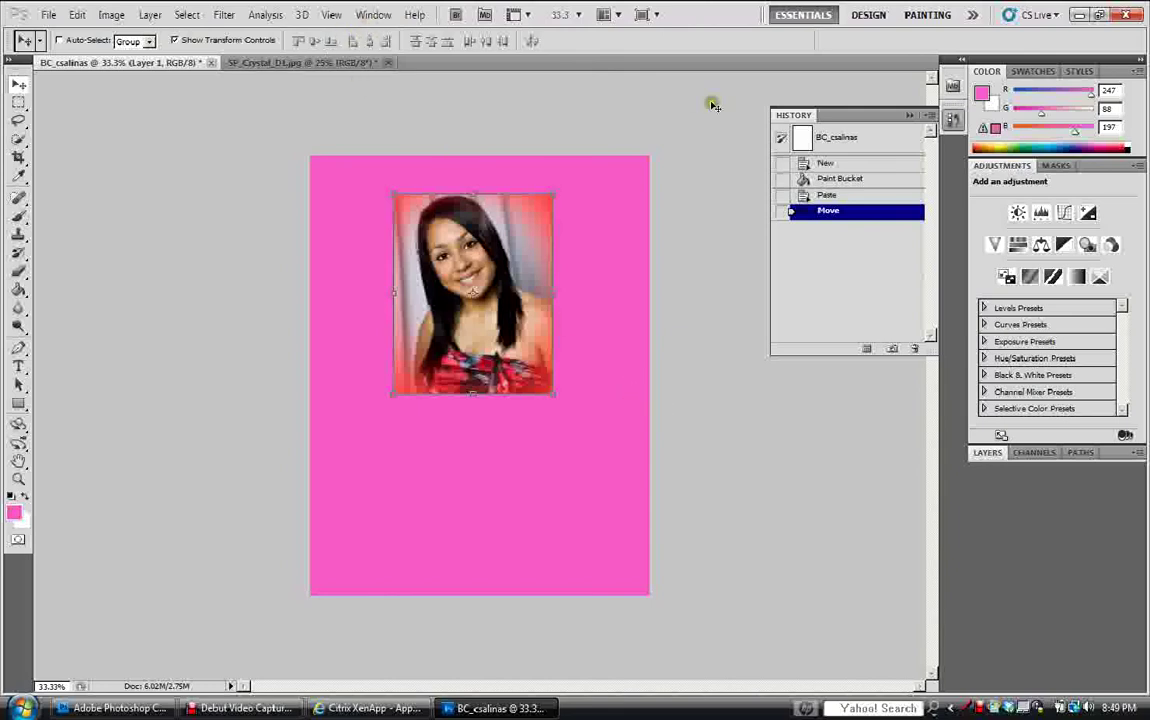
# Show the Layers panel and select the Background layer.
pyautogui.click(365, 14)
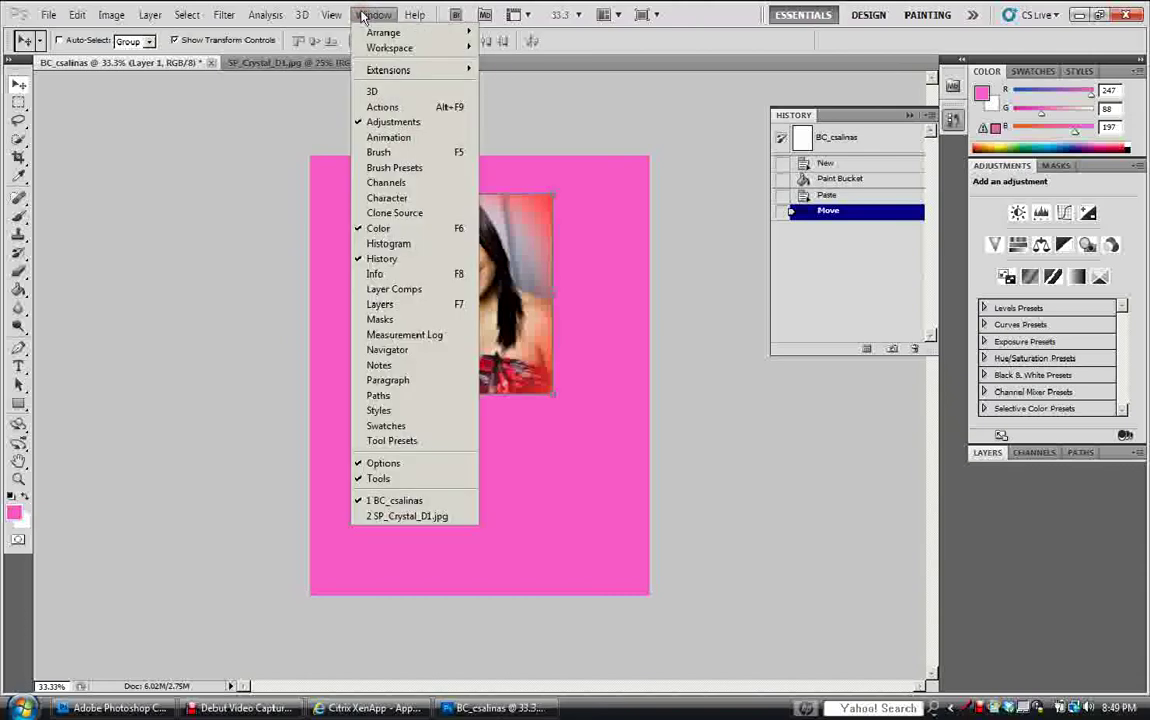
pyautogui.click(383, 304)
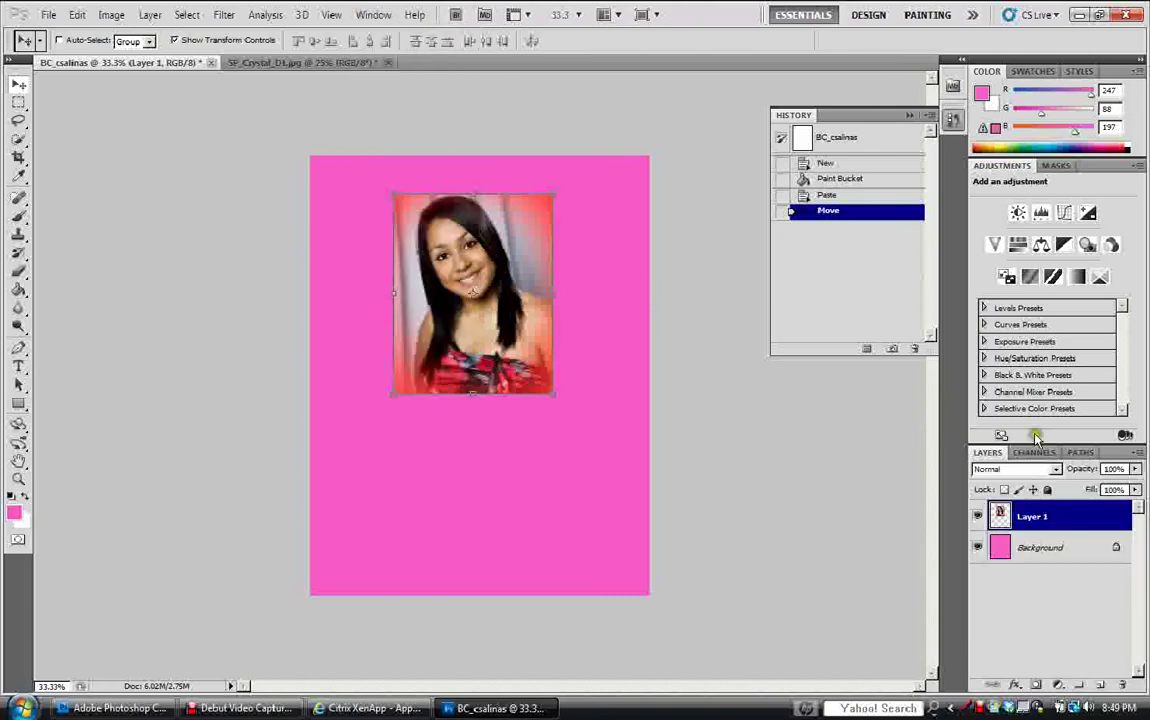
pyautogui.click(1044, 547)
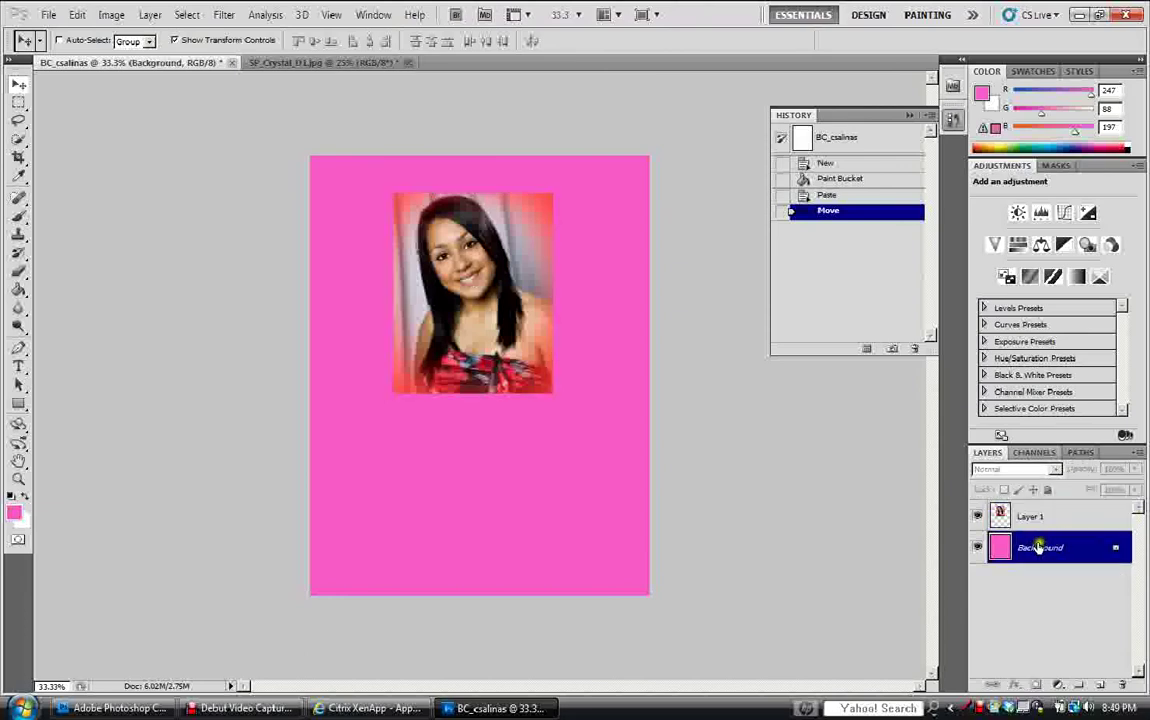
# Fill the background with a lighter pink, R 248, G 151, B 153 (f89799).
pyautogui.click(15, 512)
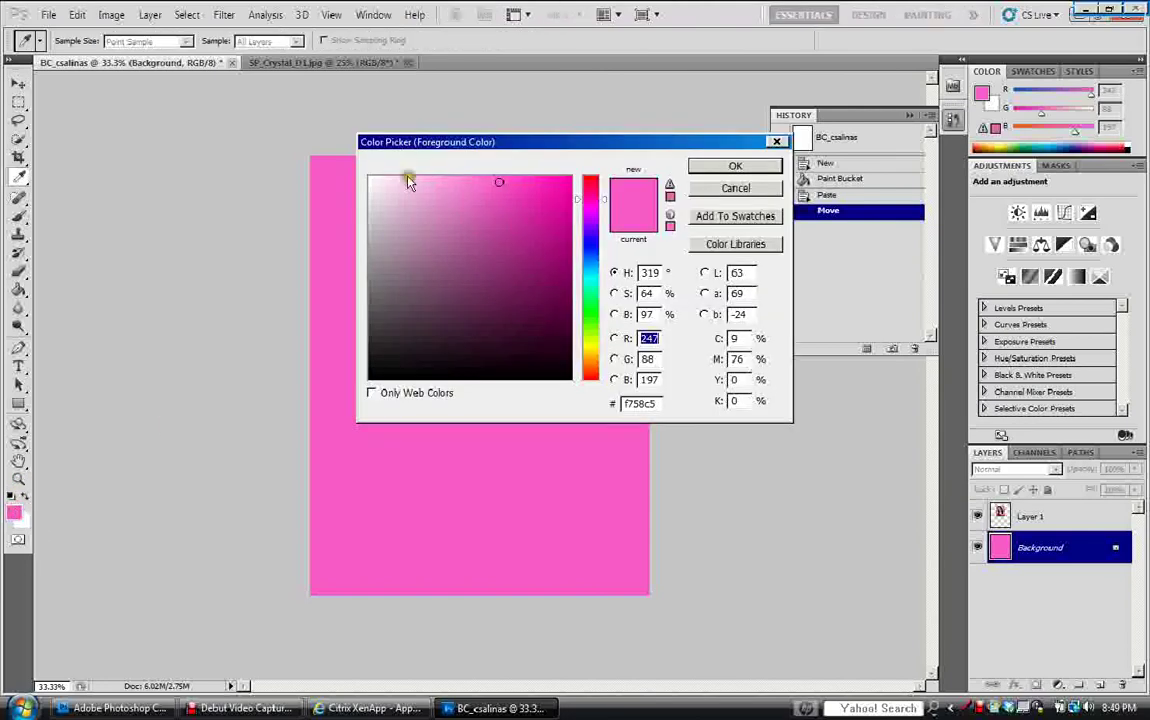
pyautogui.moveTo(510, 145); pyautogui.dragTo(873, 141)
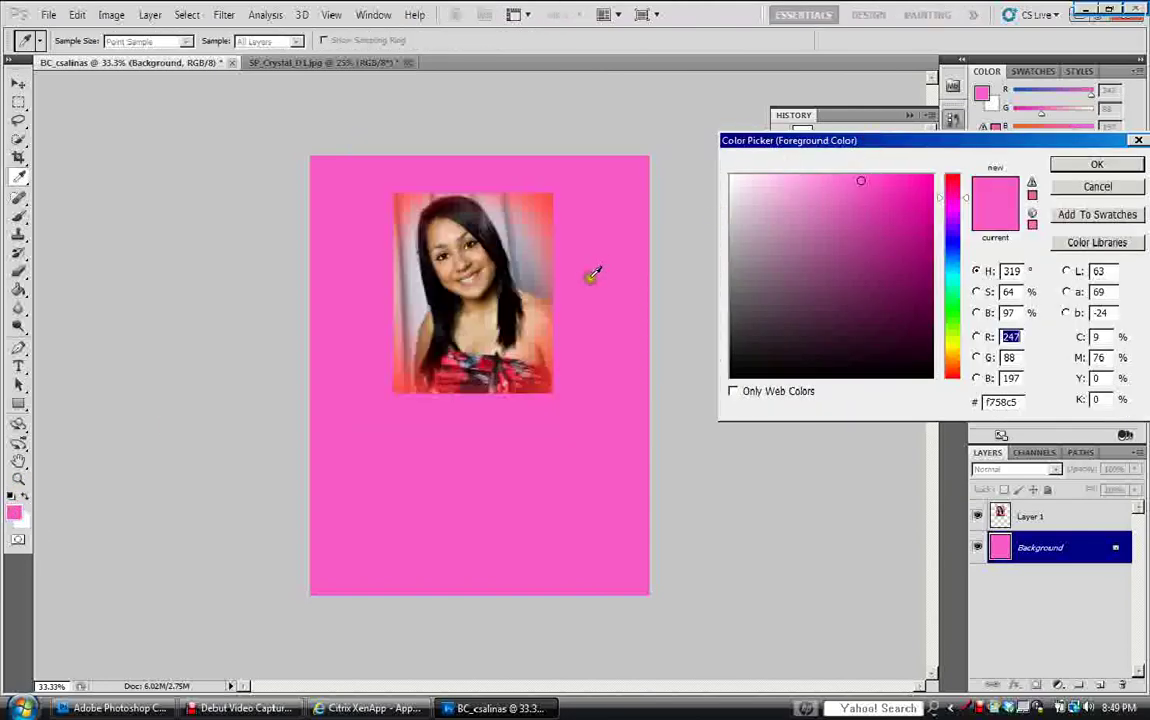
pyautogui.click(545, 200)
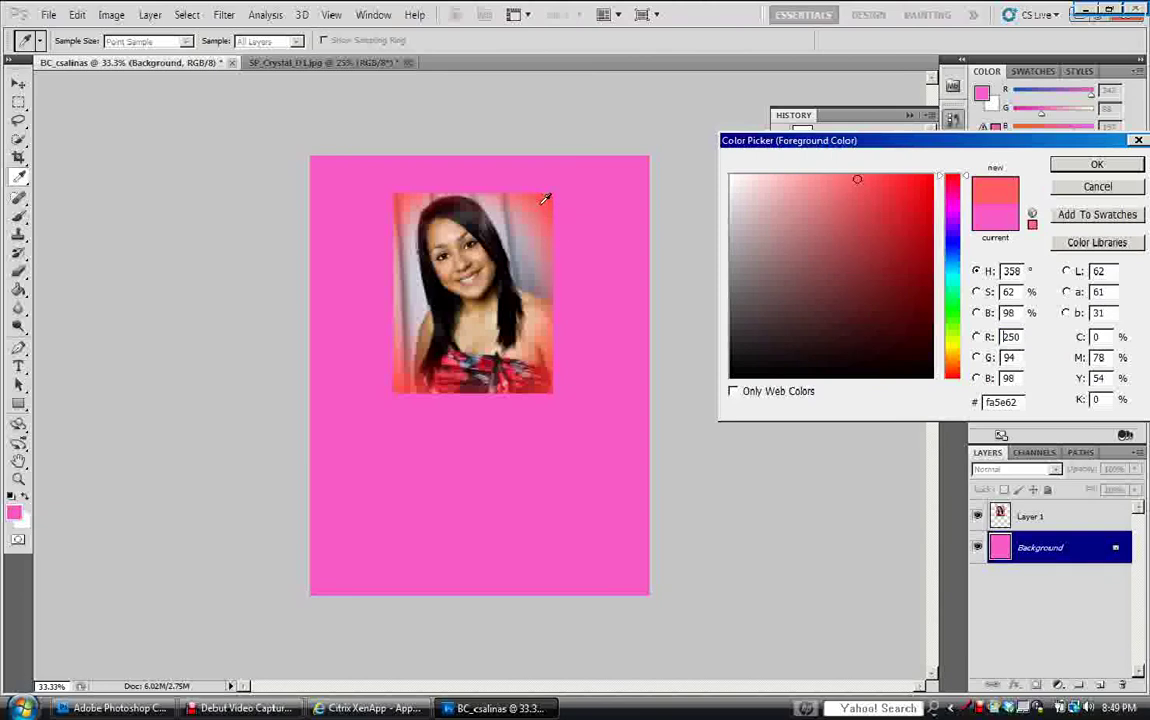
pyautogui.click(808, 179)
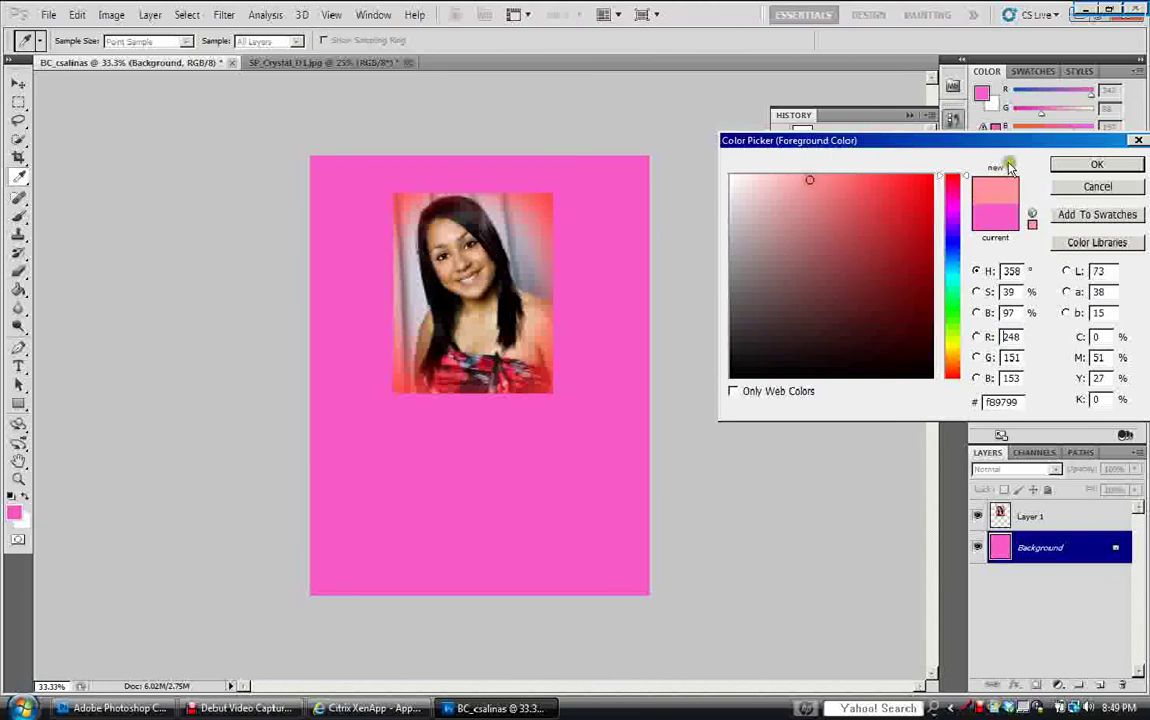
pyautogui.click(1065, 165)
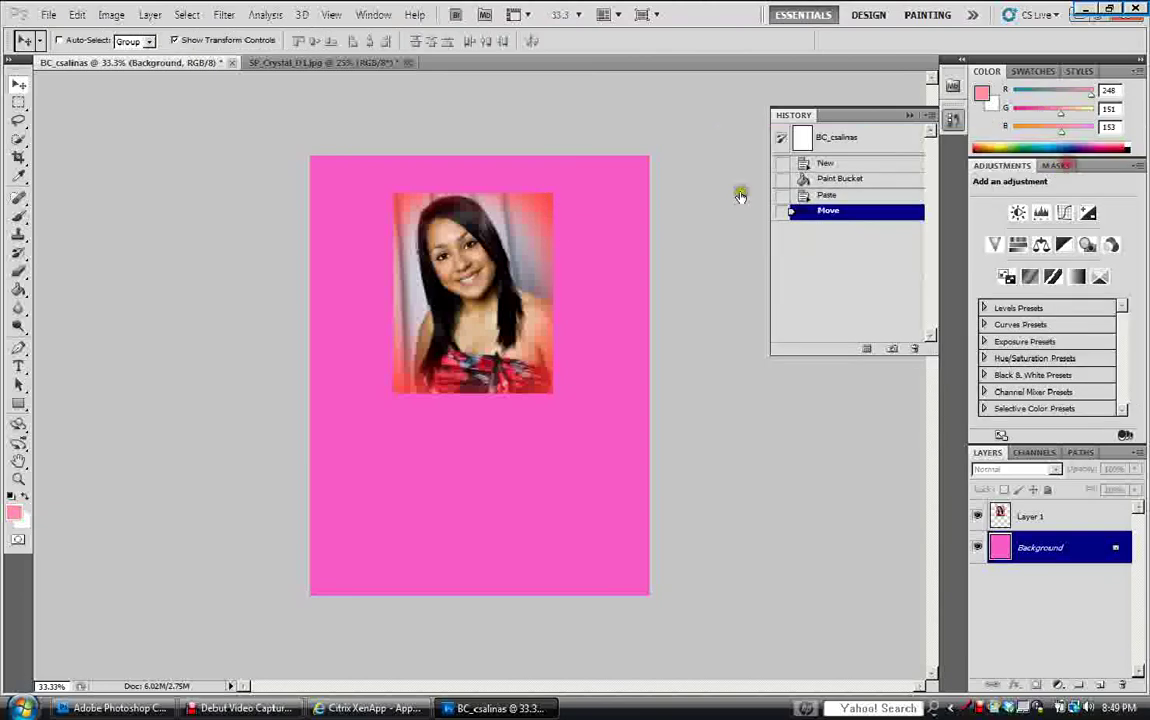
pyautogui.click(18, 290)
pyautogui.click(318, 175)
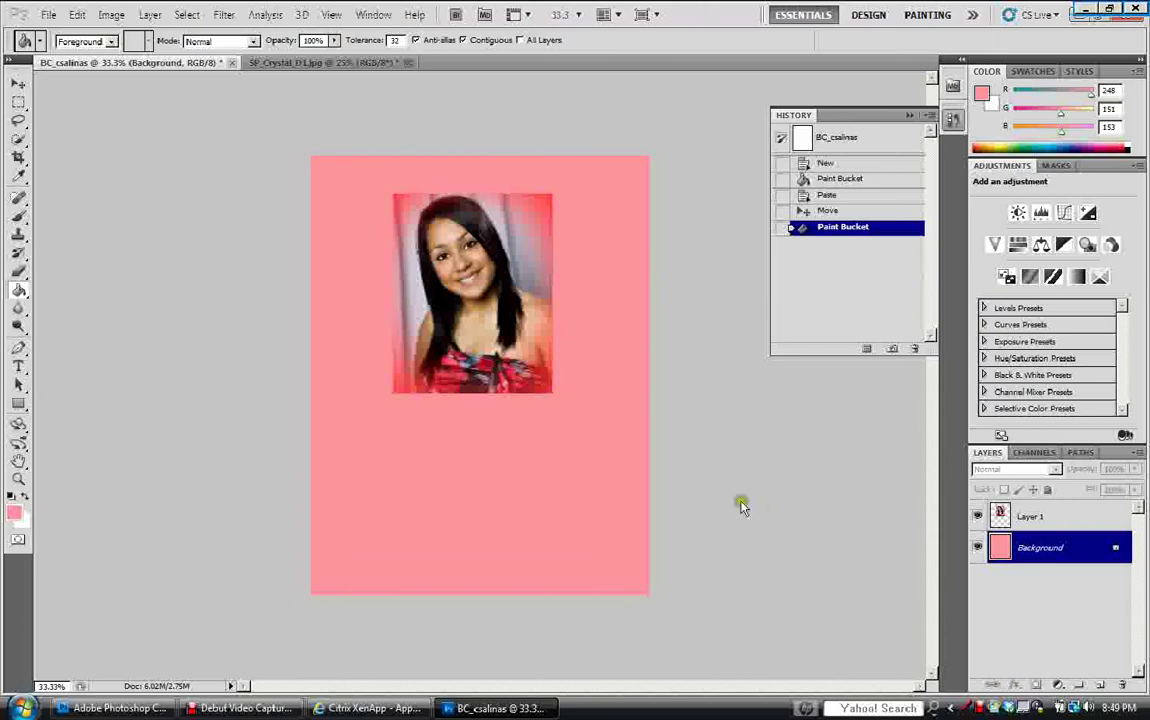
# Add a Drop Shadow style to the portrait's Layer 1 and adjust the shadow angle.
pyautogui.click(1031, 517)
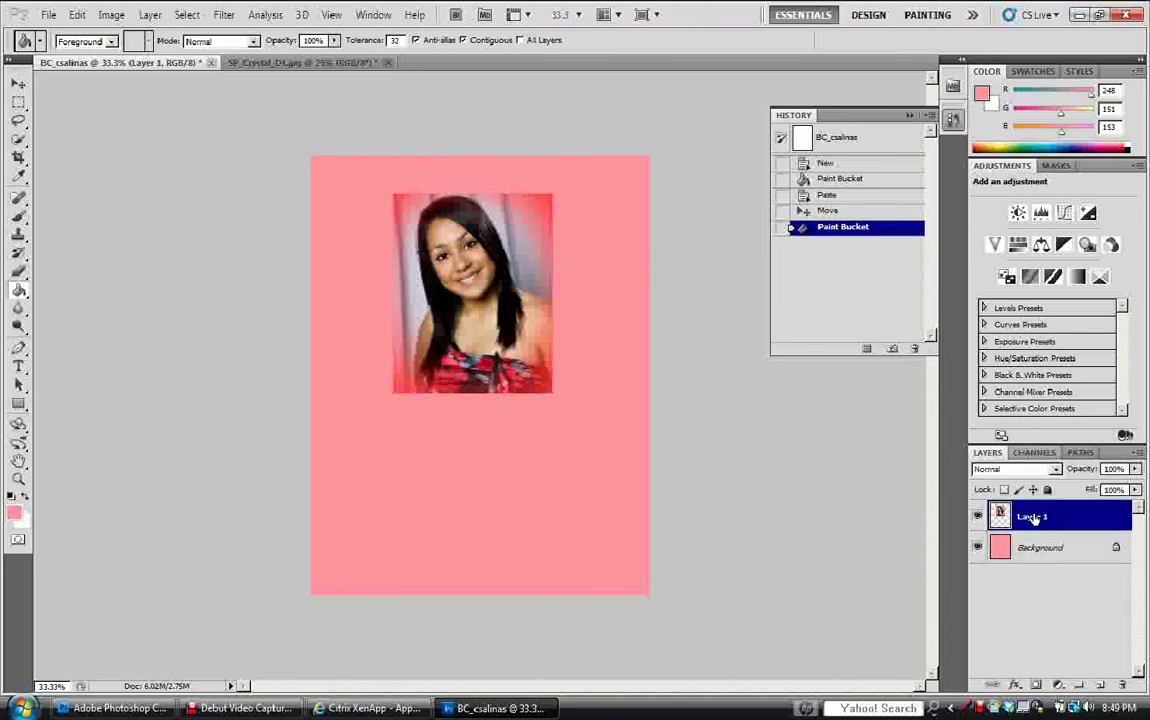
pyautogui.click(1016, 685)
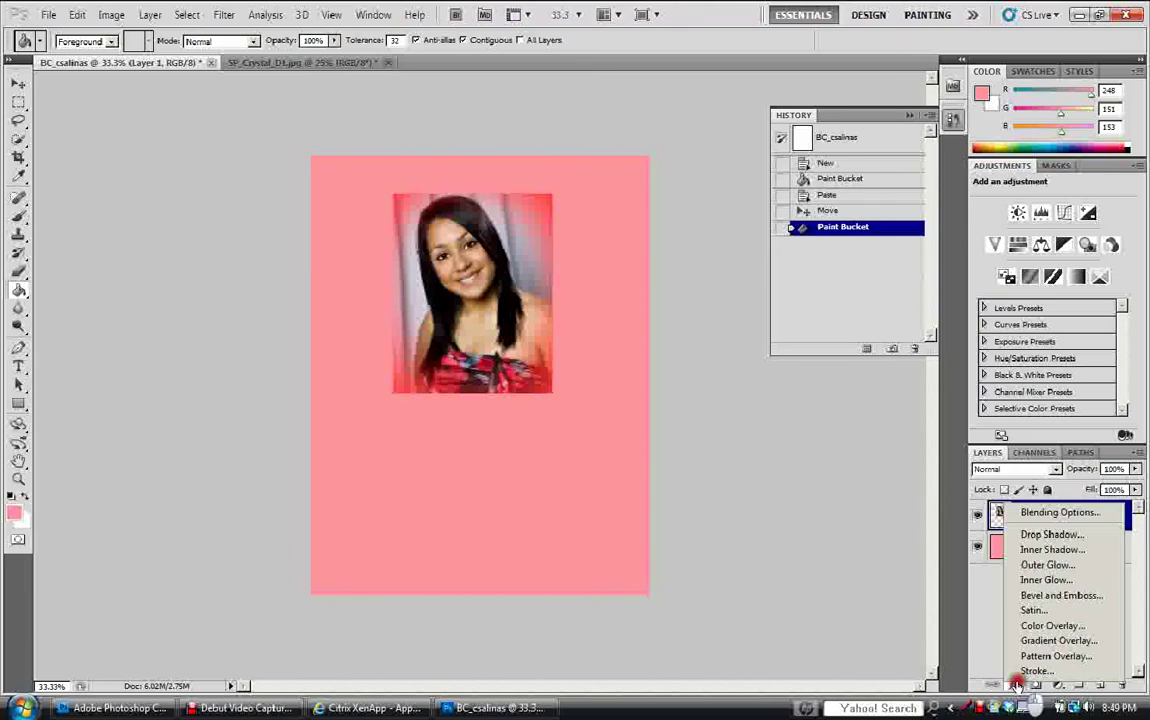
pyautogui.click(1030, 535)
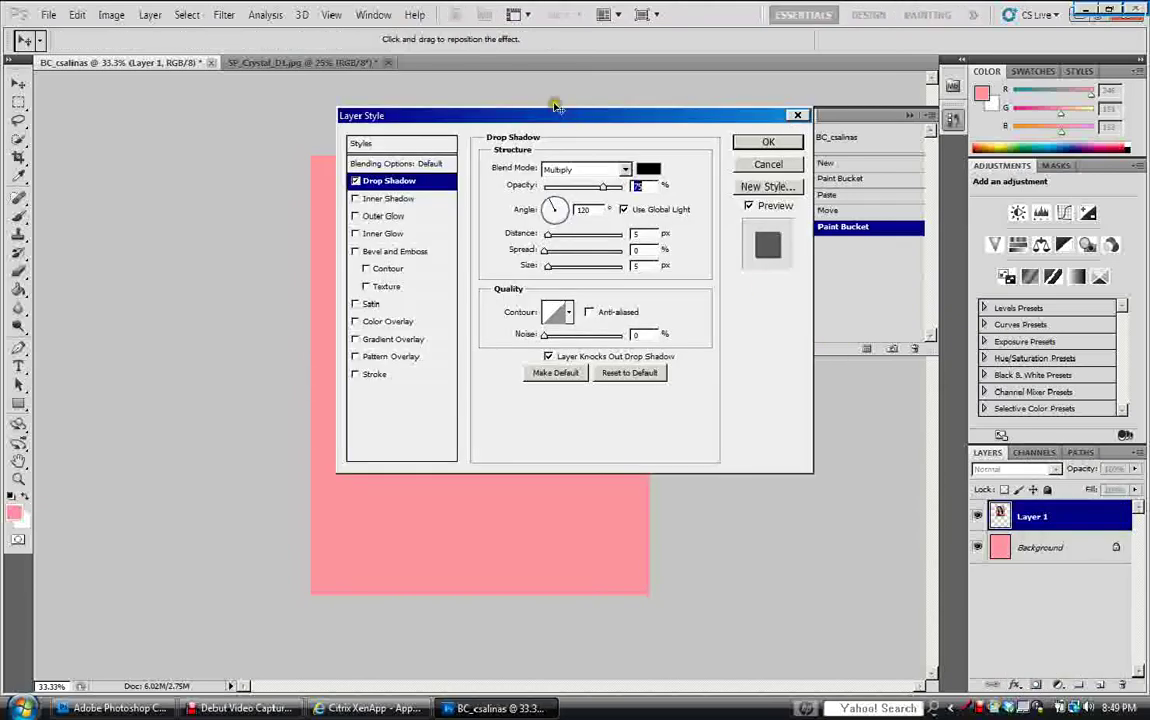
pyautogui.moveTo(552, 113); pyautogui.dragTo(812, 115)
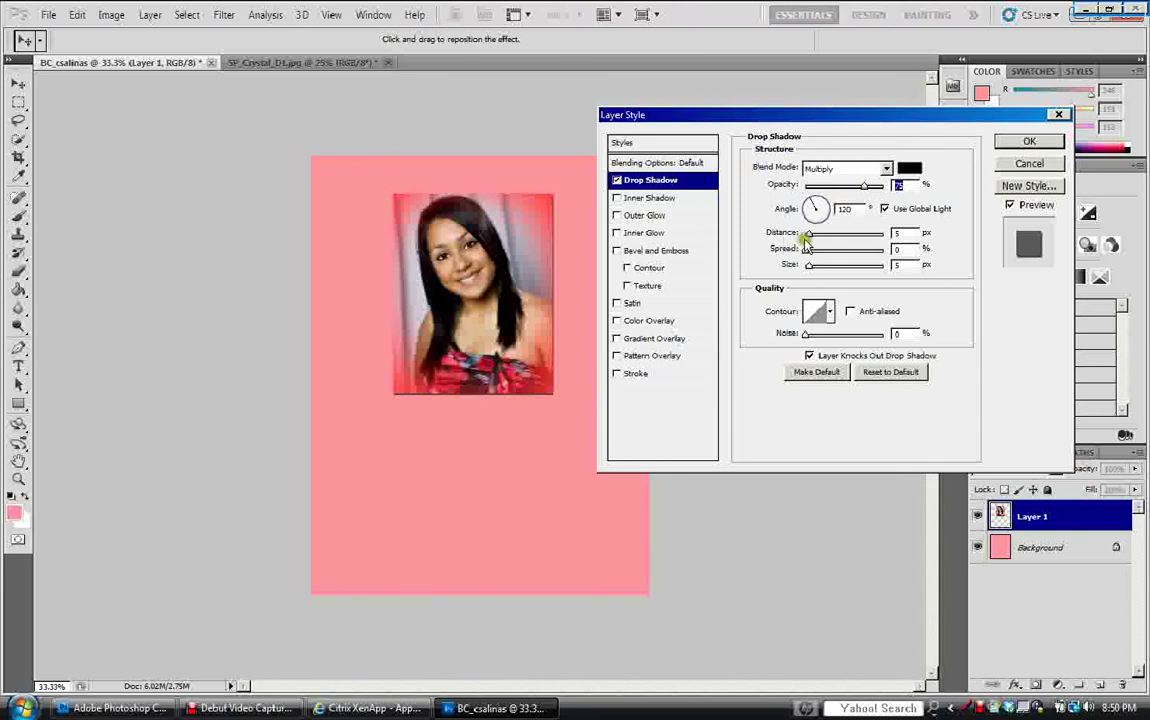
pyautogui.moveTo(812, 207); pyautogui.dragTo(825, 268)
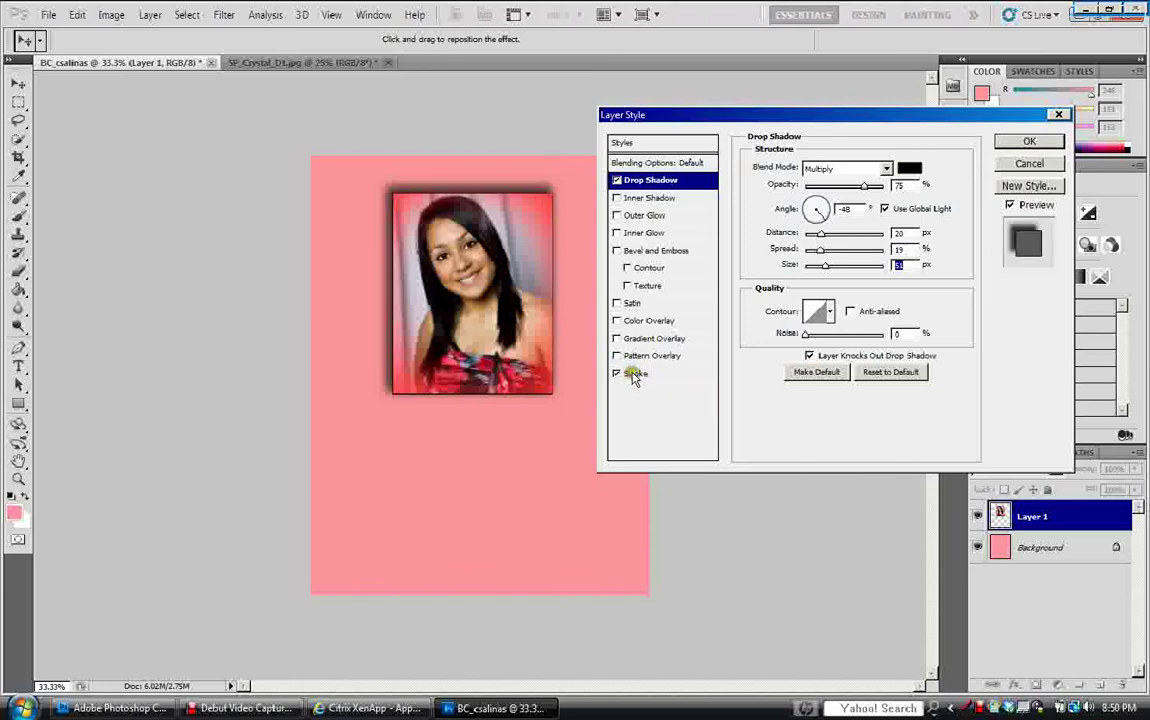
# Enable a 6 px Stroke in a soft grey eyedropped from the photo, then apply the styles.
pyautogui.click(634, 374)
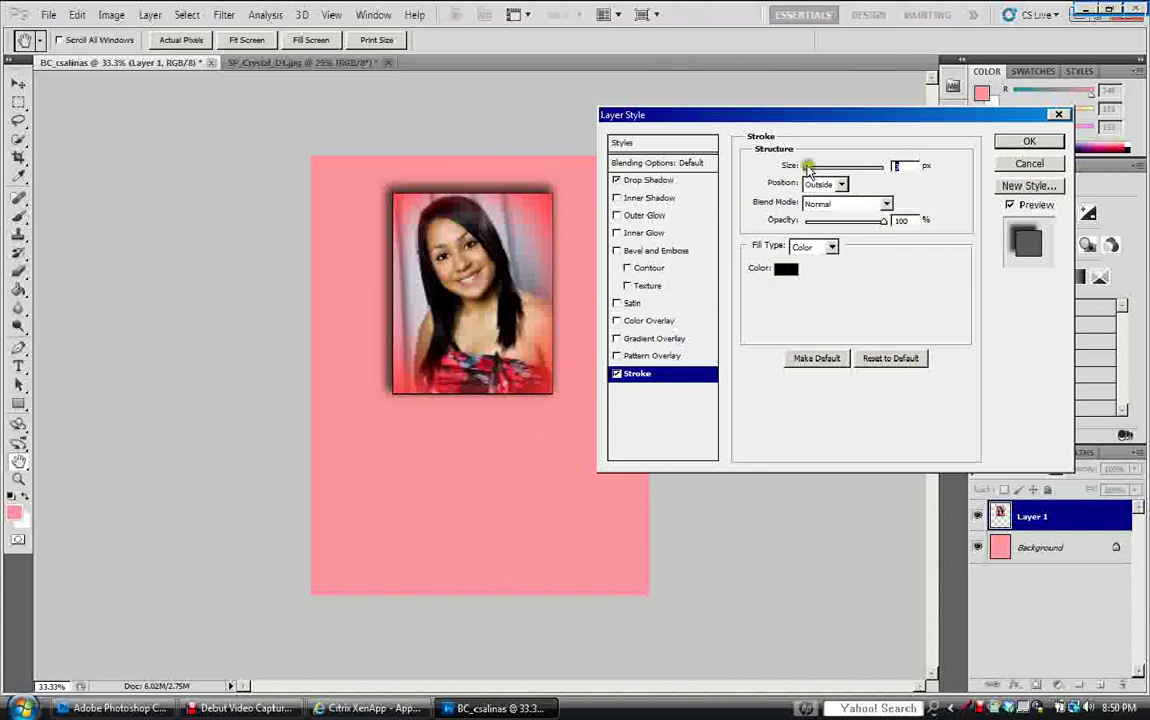
pyautogui.moveTo(808, 166); pyautogui.dragTo(809, 167)
pyautogui.click(787, 268)
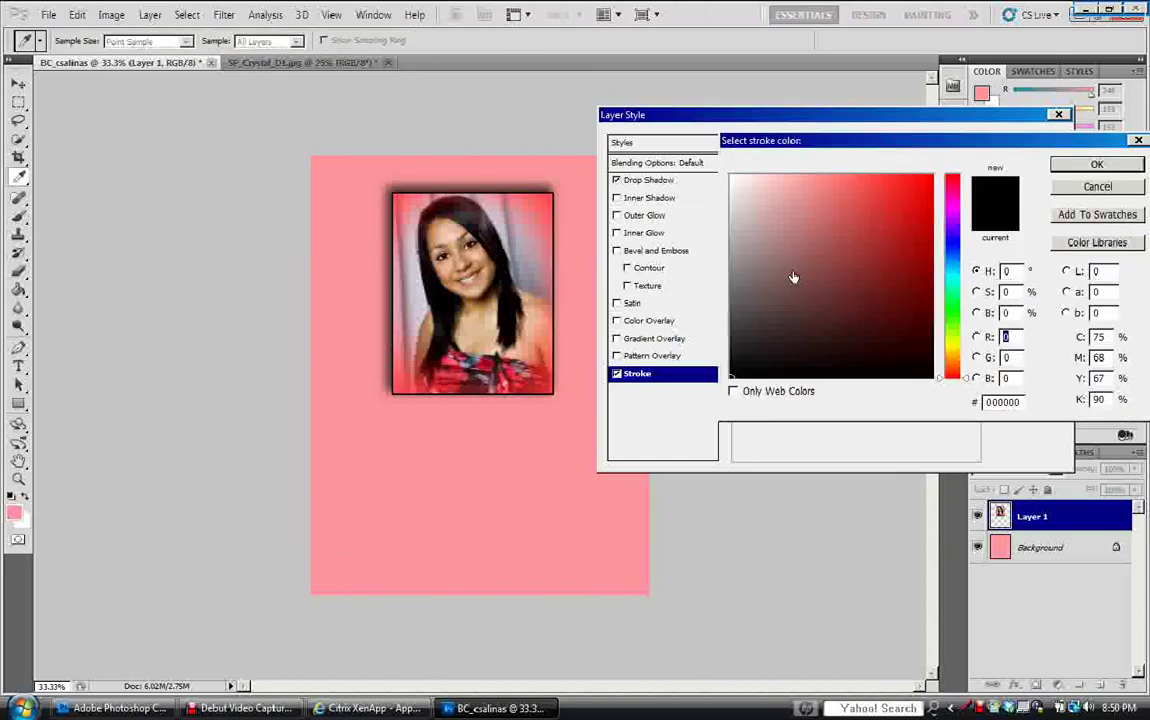
pyautogui.click(541, 369)
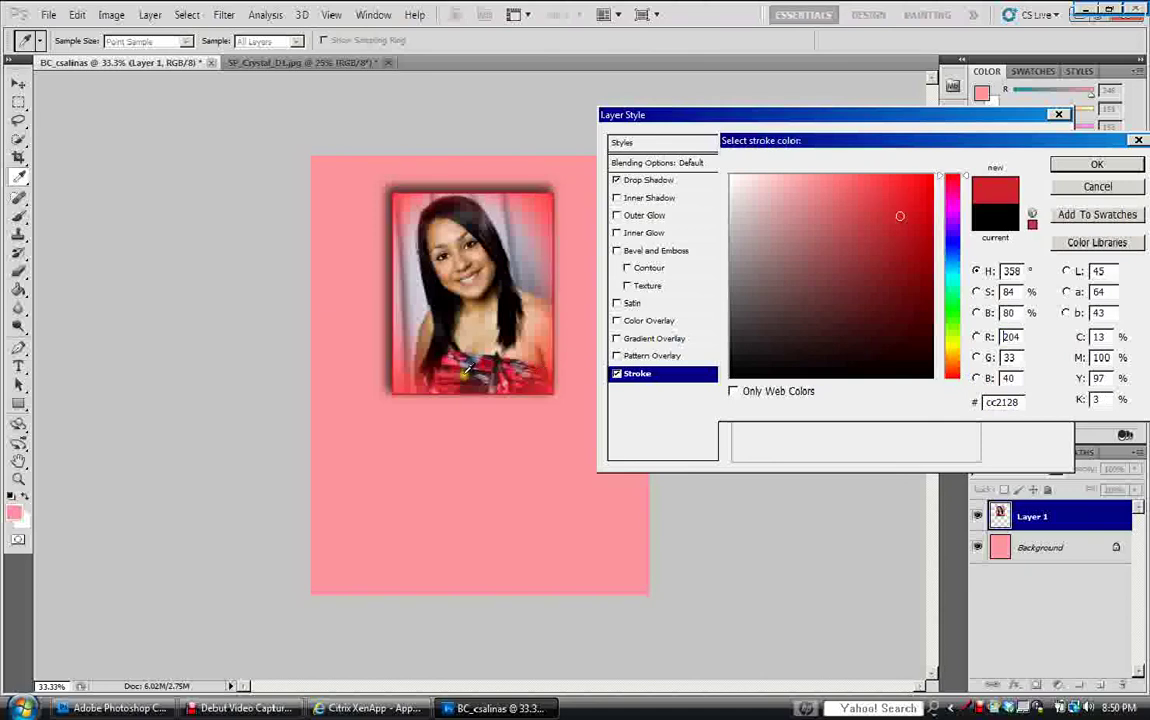
pyautogui.click(474, 356)
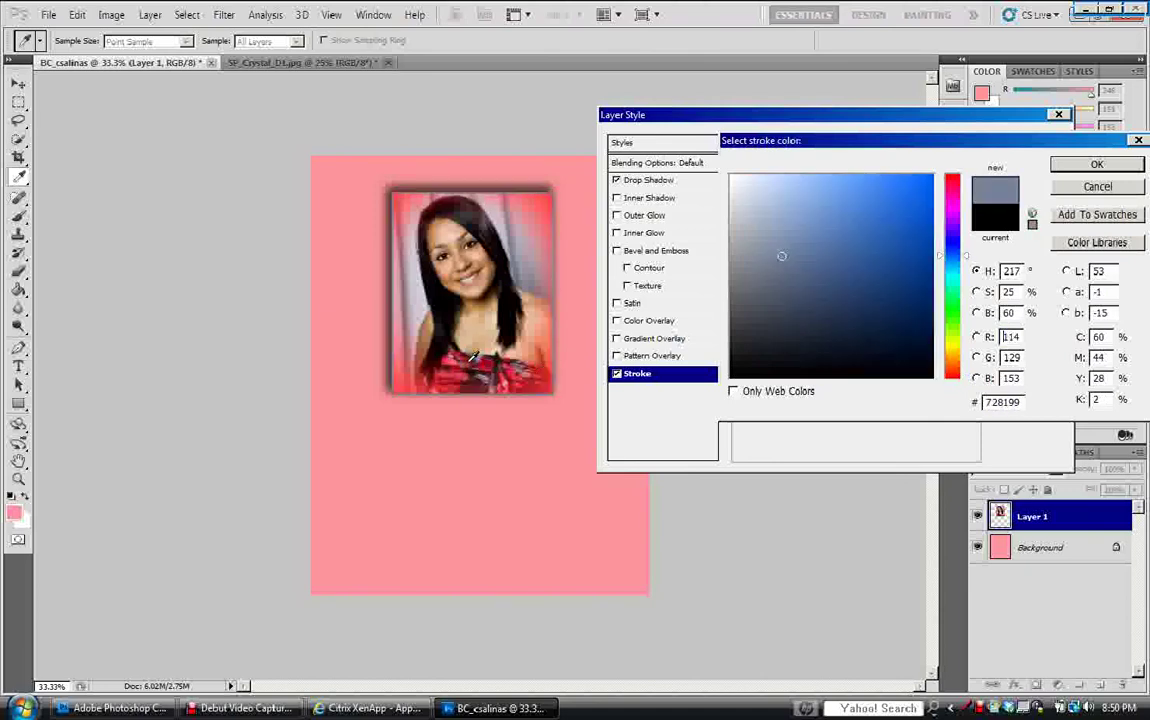
pyautogui.click(518, 268)
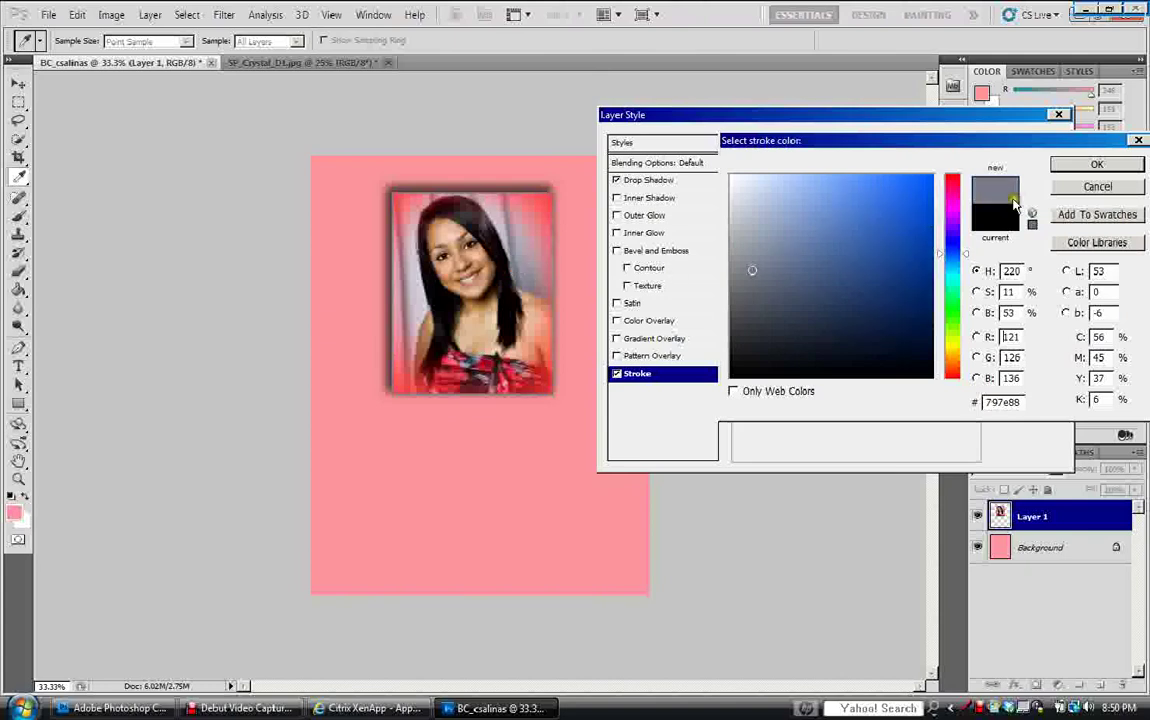
pyautogui.click(1097, 165)
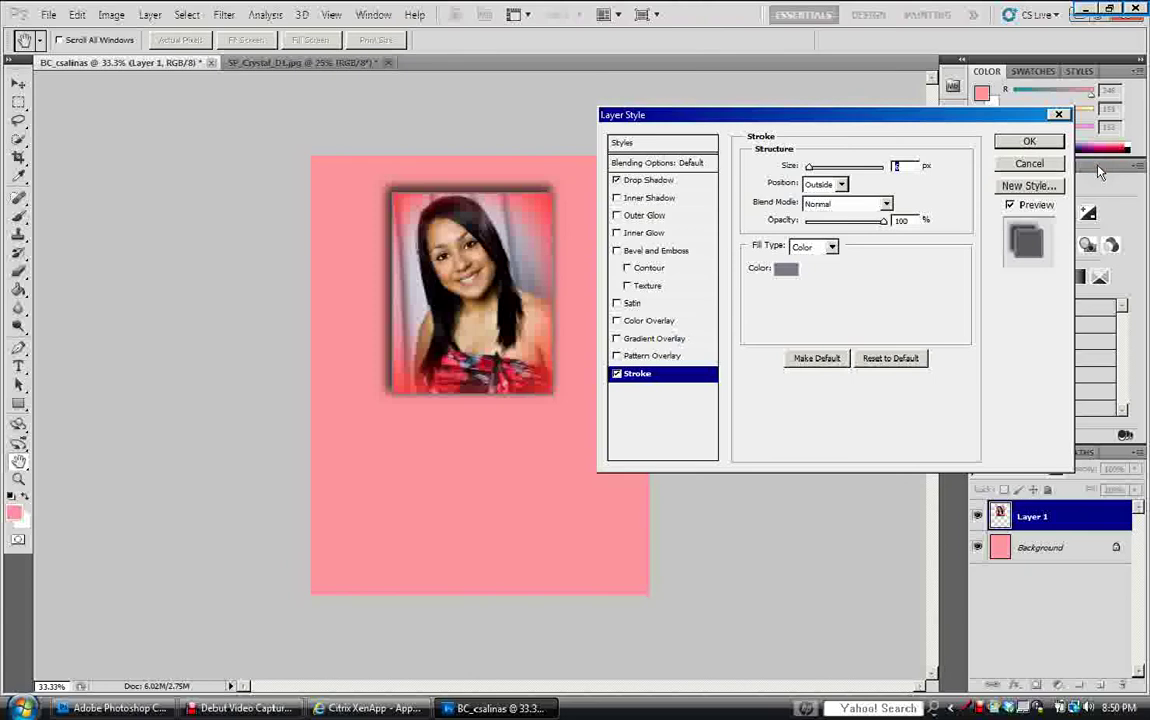
pyautogui.click(1028, 142)
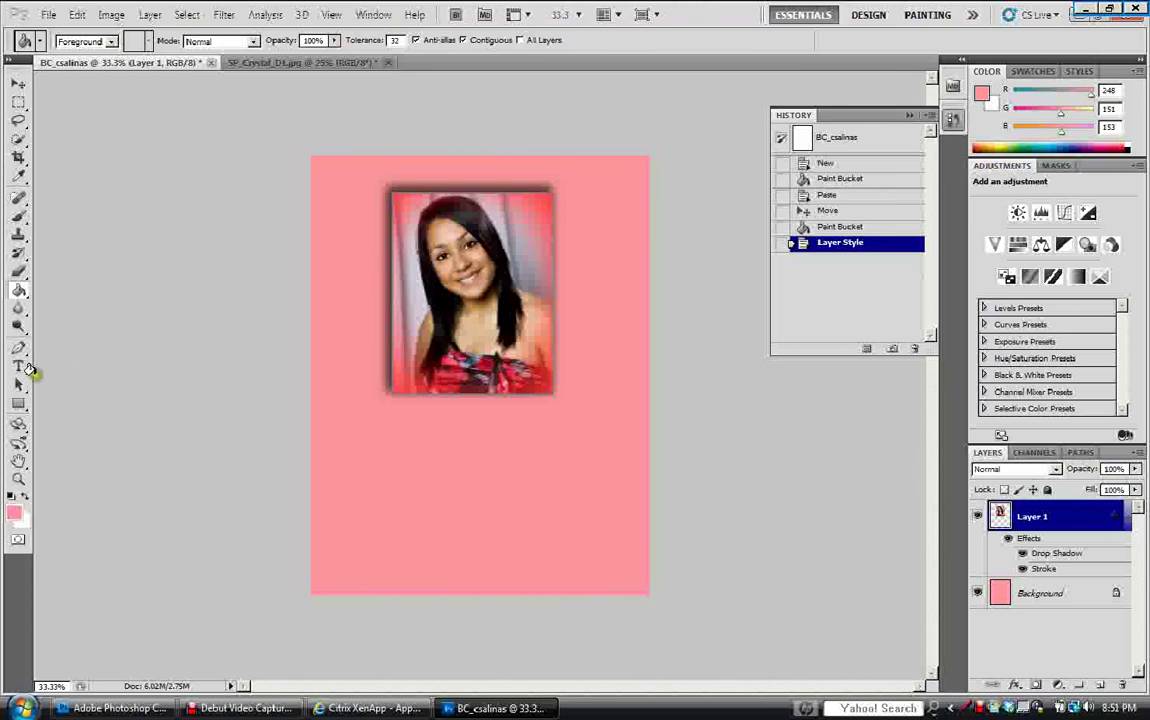
# Set the Type tool to Segoe Script, 24 pt, in dark red (be0409).
pyautogui.click(18, 367)
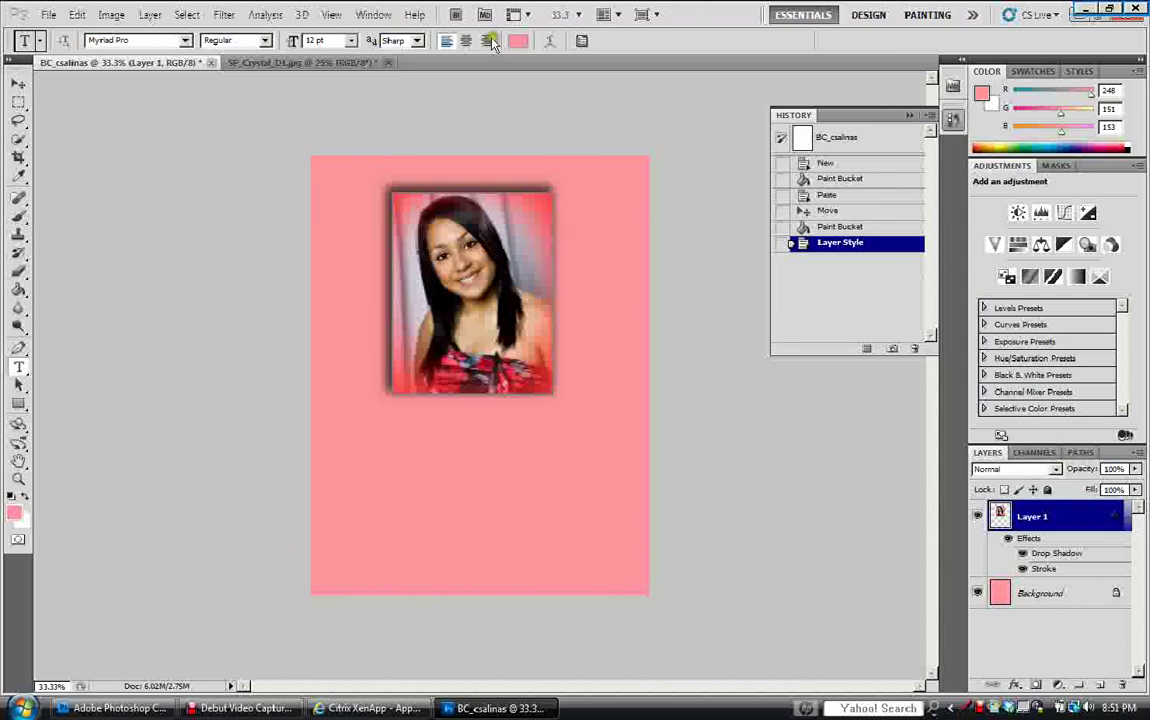
pyautogui.click(314, 40)
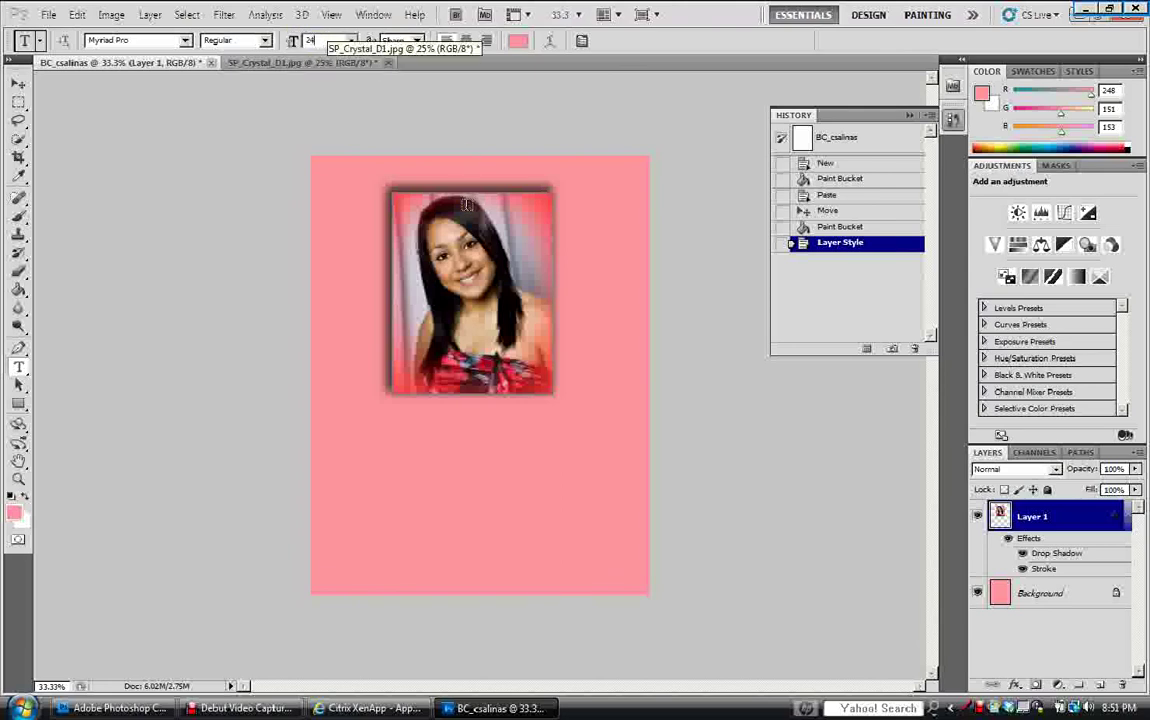
pyautogui.click(163, 40)
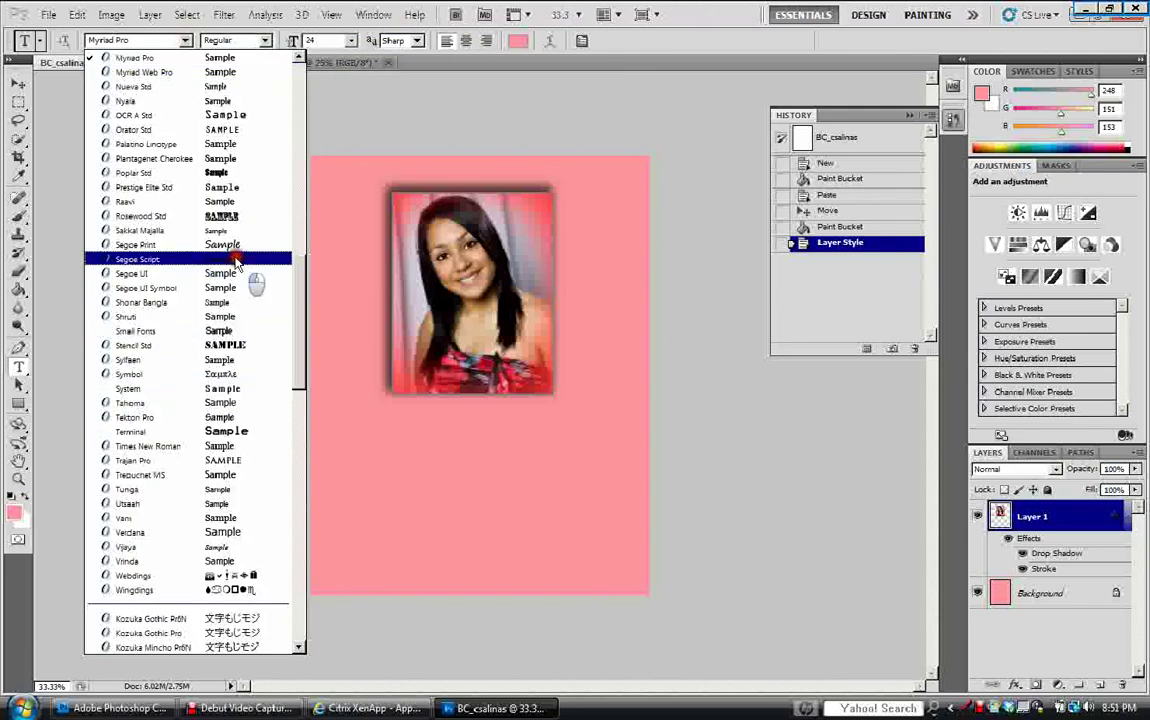
pyautogui.click(235, 259)
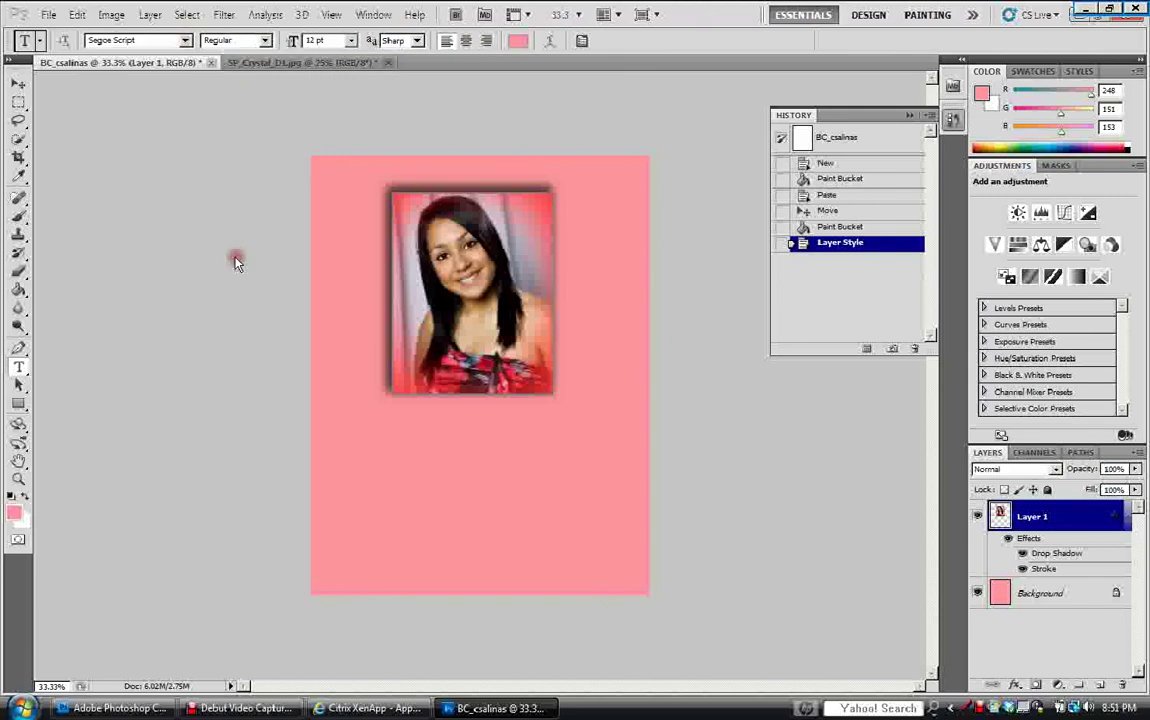
pyautogui.click(353, 41)
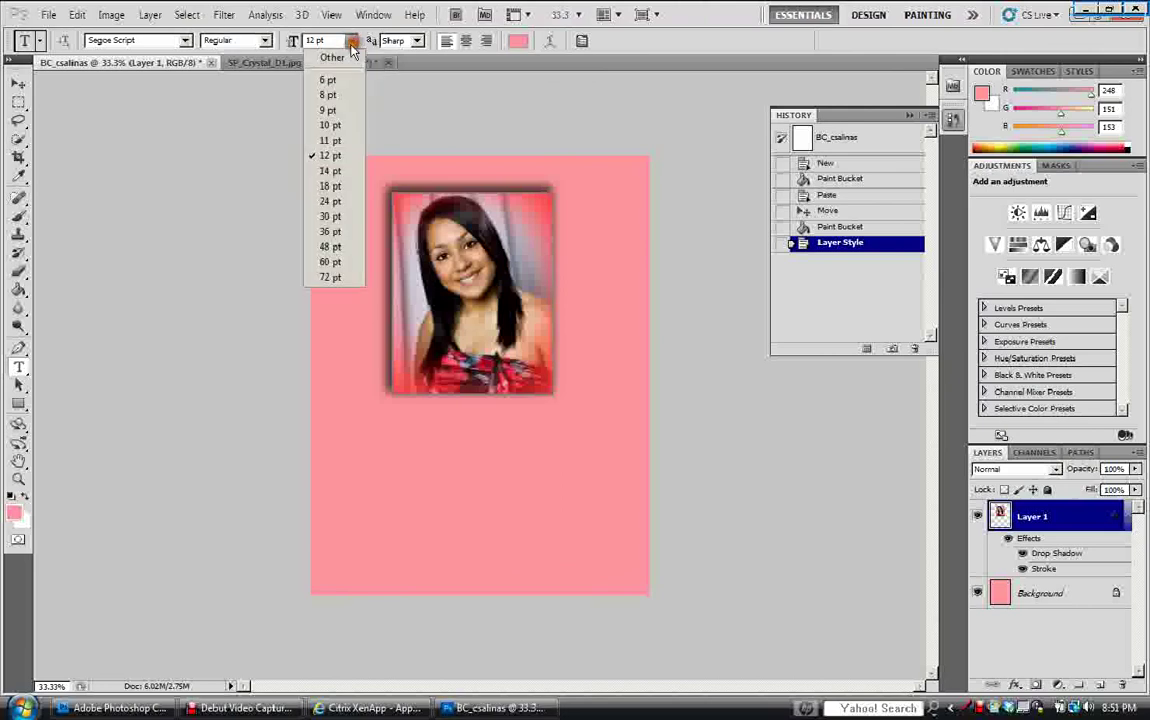
pyautogui.click(330, 201)
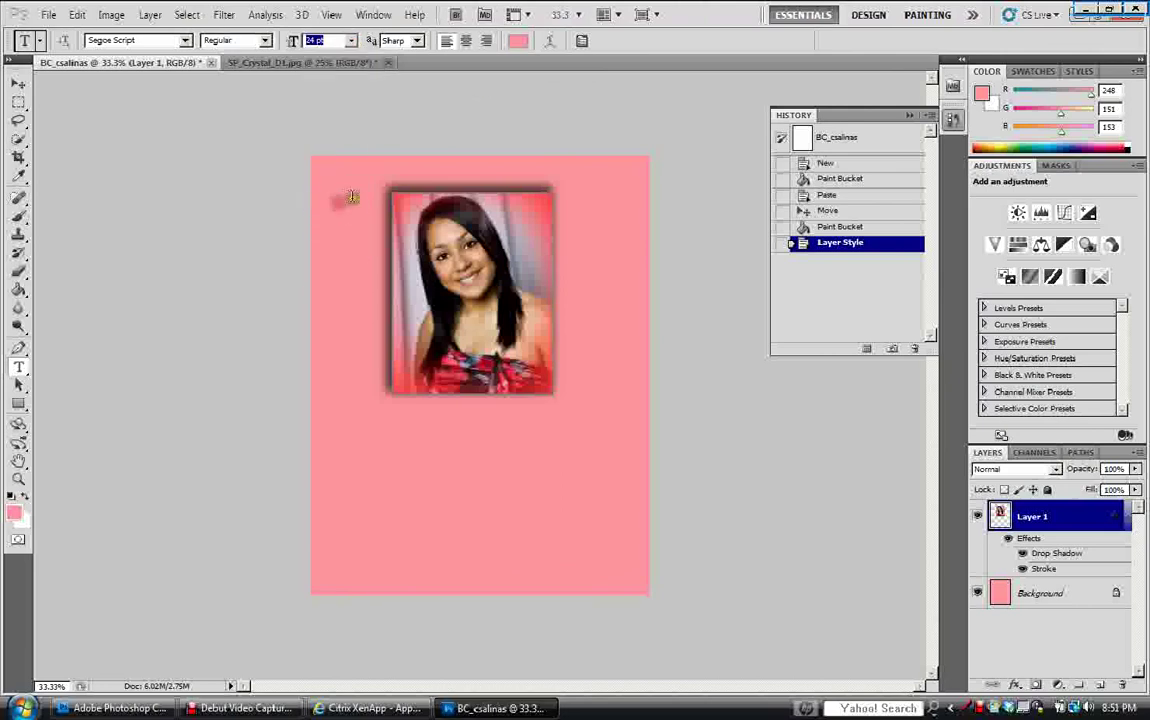
pyautogui.click(517, 41)
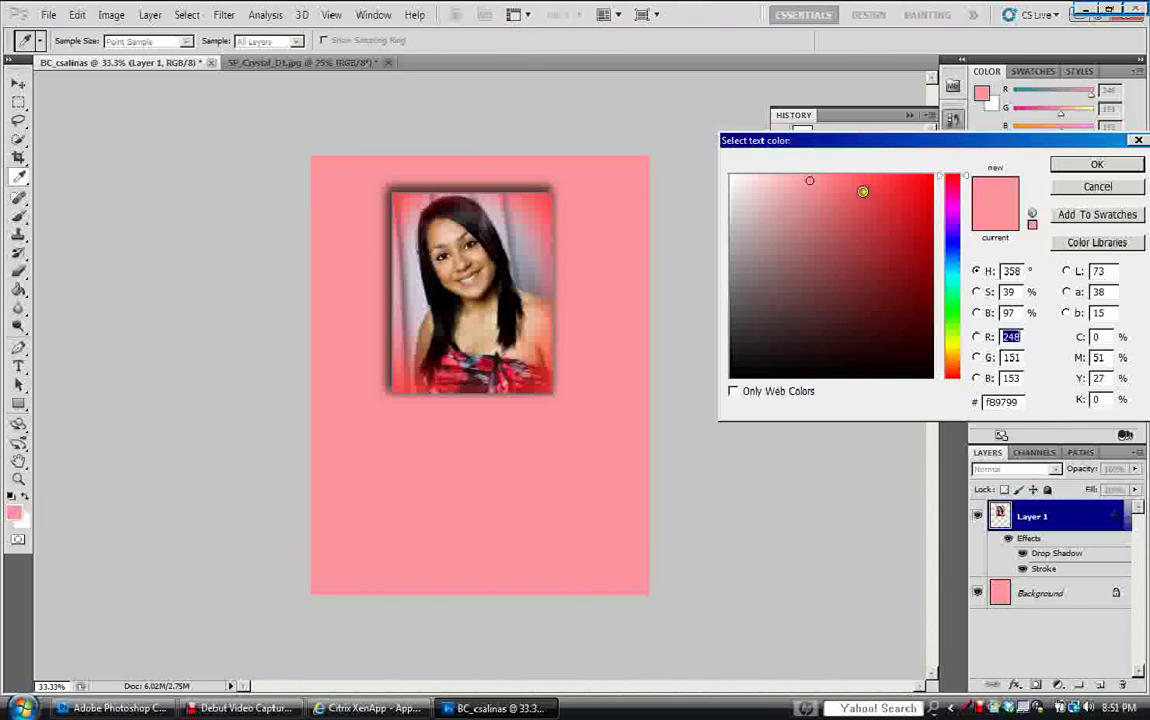
pyautogui.click(915, 178)
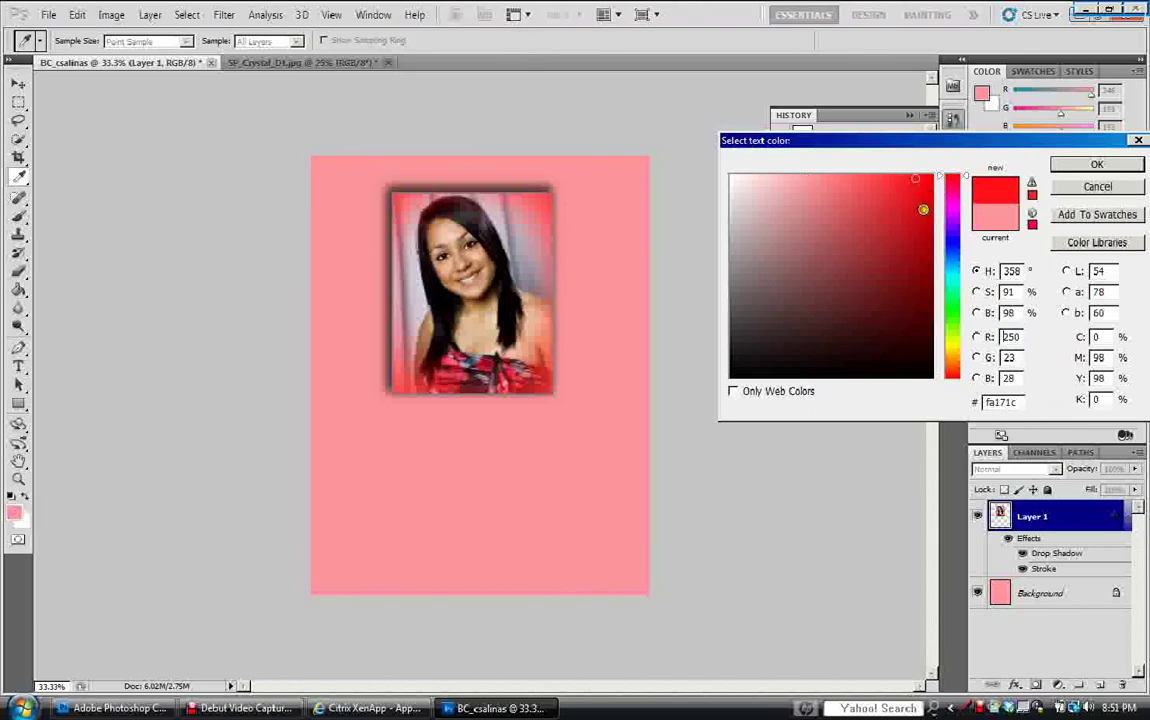
pyautogui.click(929, 226)
pyautogui.click(1062, 163)
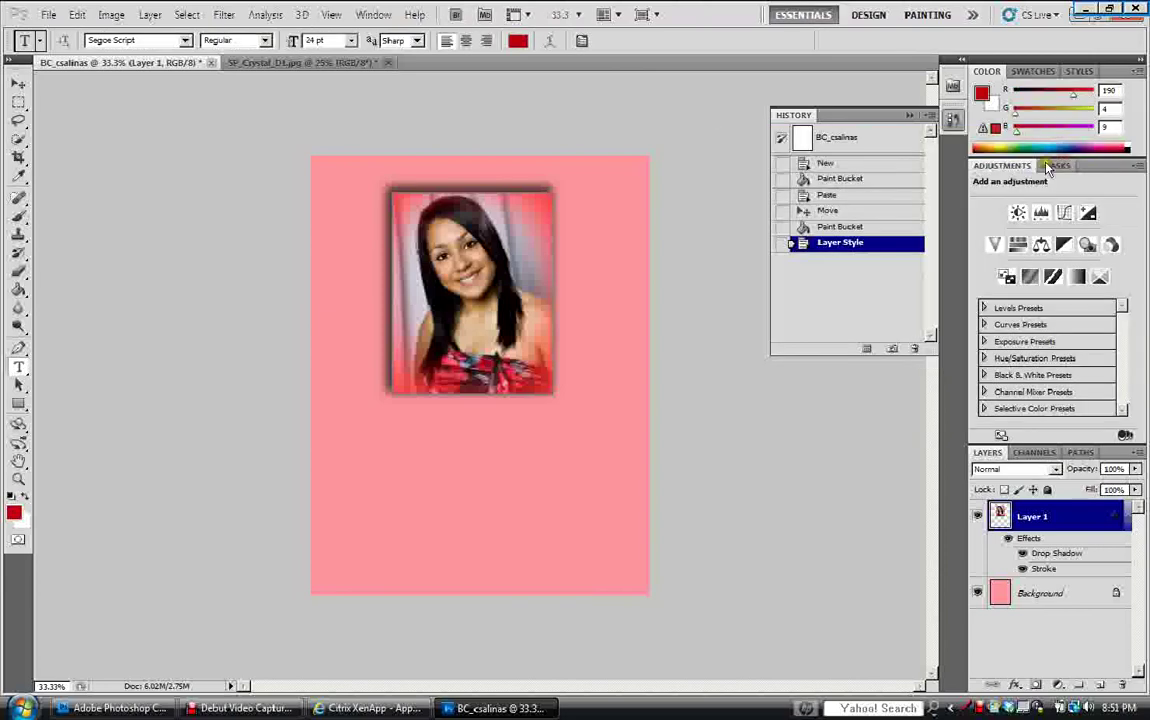
# Type the student's name below the portrait, centre-align it, and move it under the photo.
pyautogui.click(388, 451)
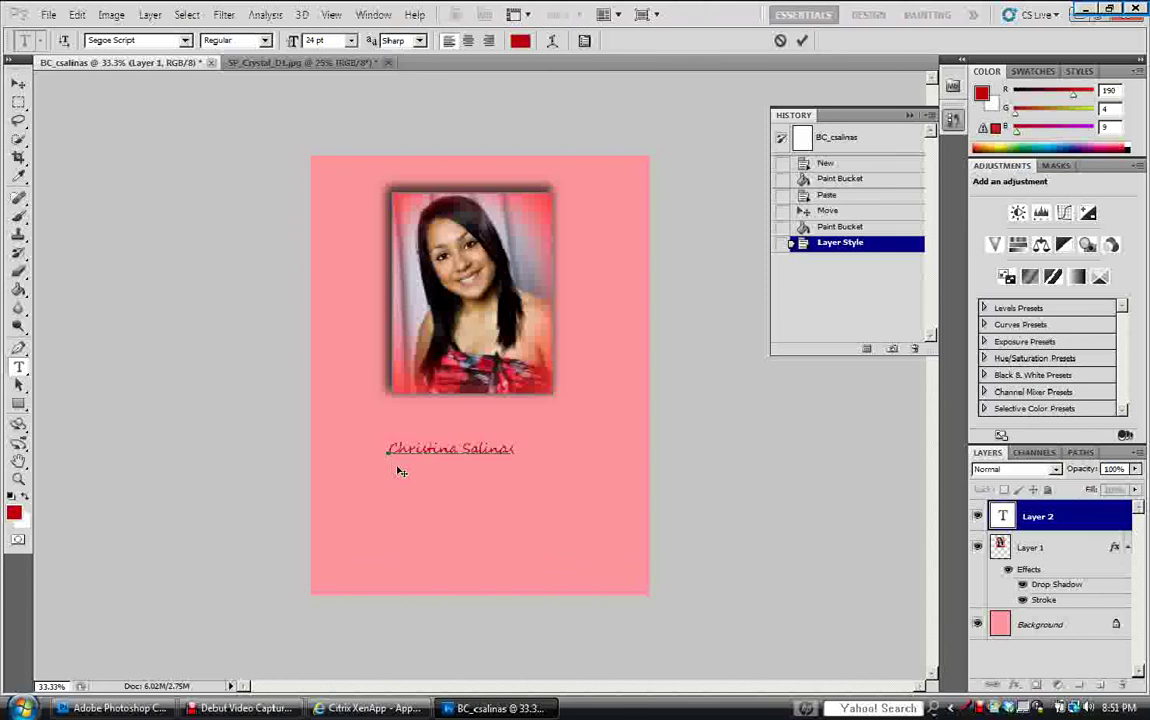
pyautogui.press('Return')
pyautogui.click(470, 42)
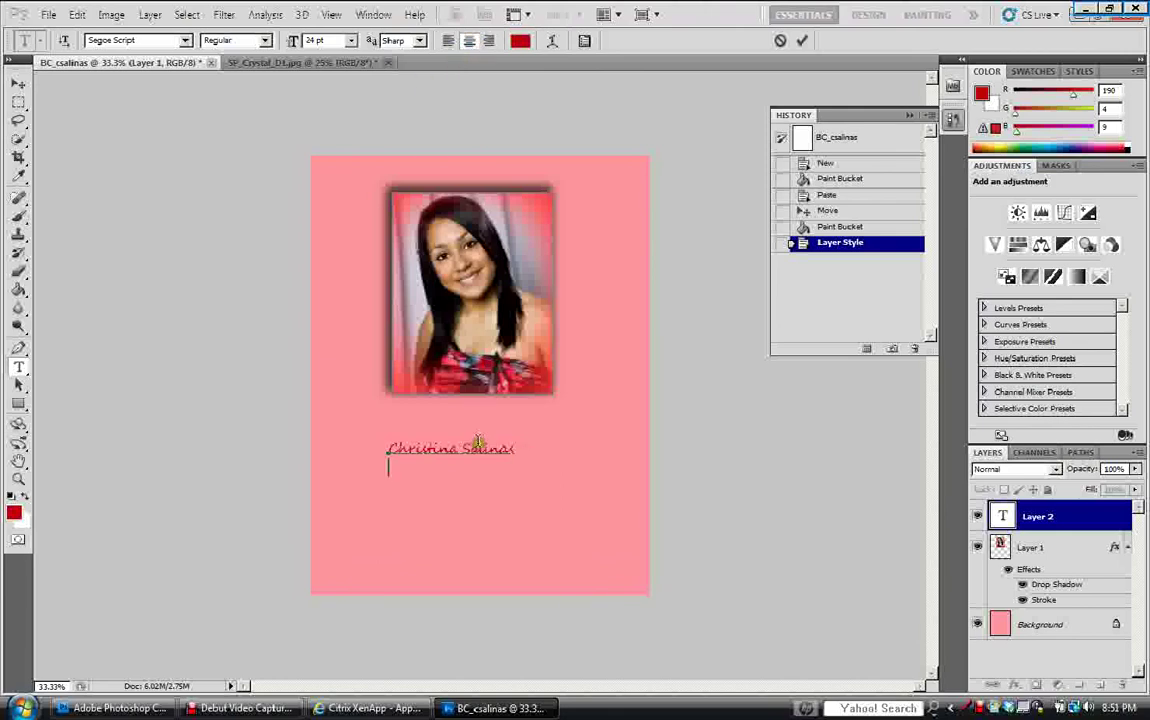
pyautogui.click(512, 449)
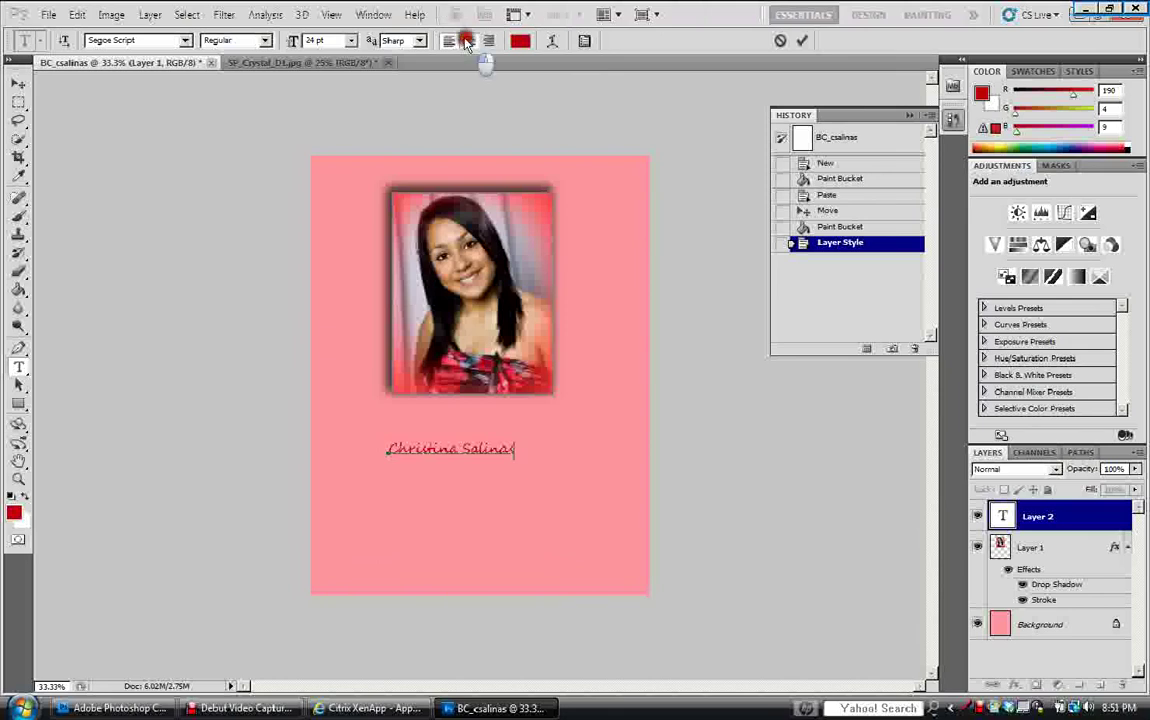
pyautogui.hotkey('ctrl', 'shift', 'c')
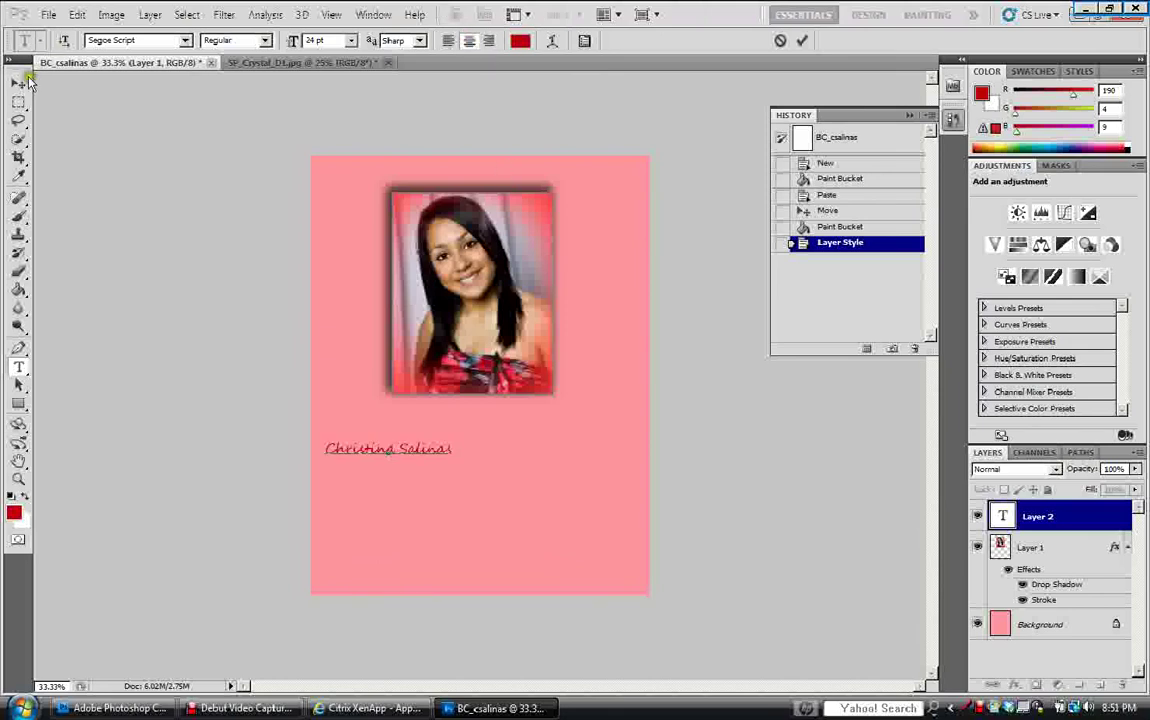
pyautogui.click(18, 83)
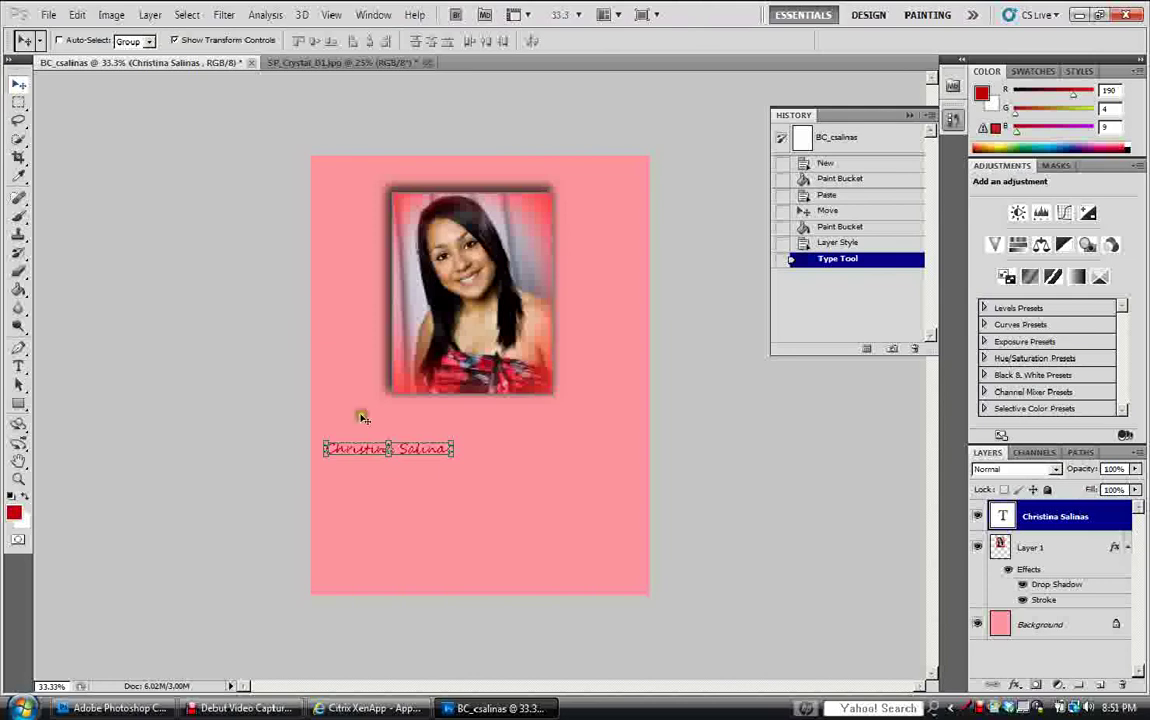
pyautogui.moveTo(412, 453); pyautogui.dragTo(488, 450)
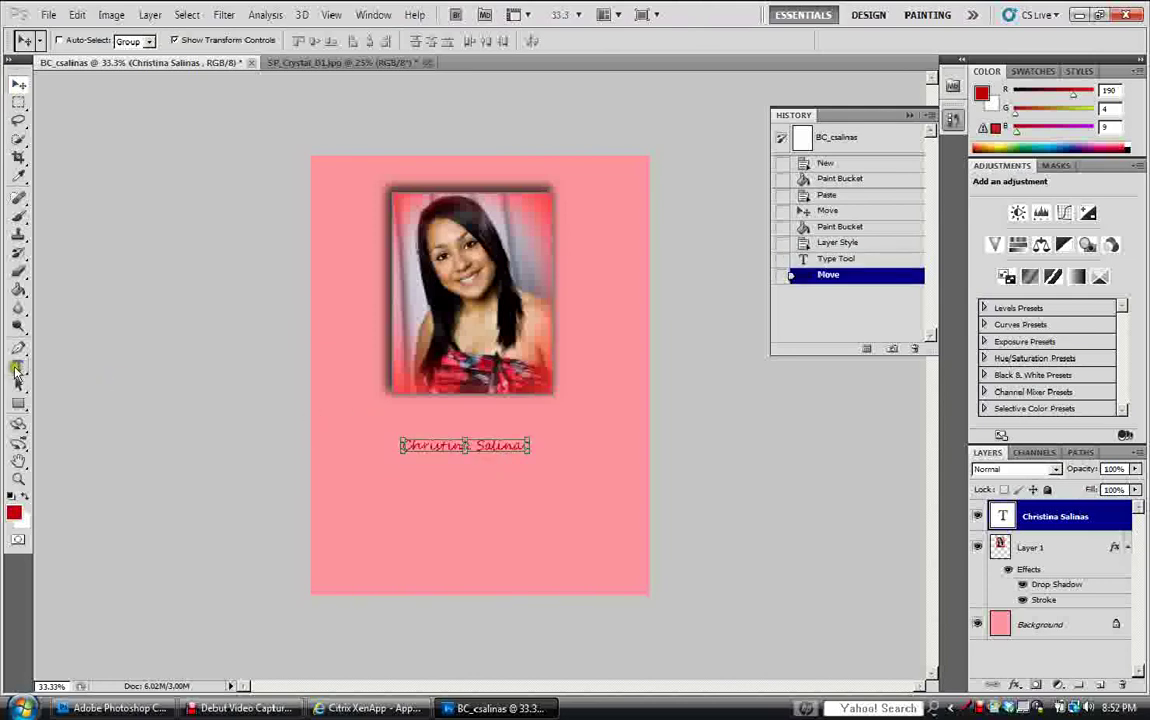
pyautogui.click(18, 366)
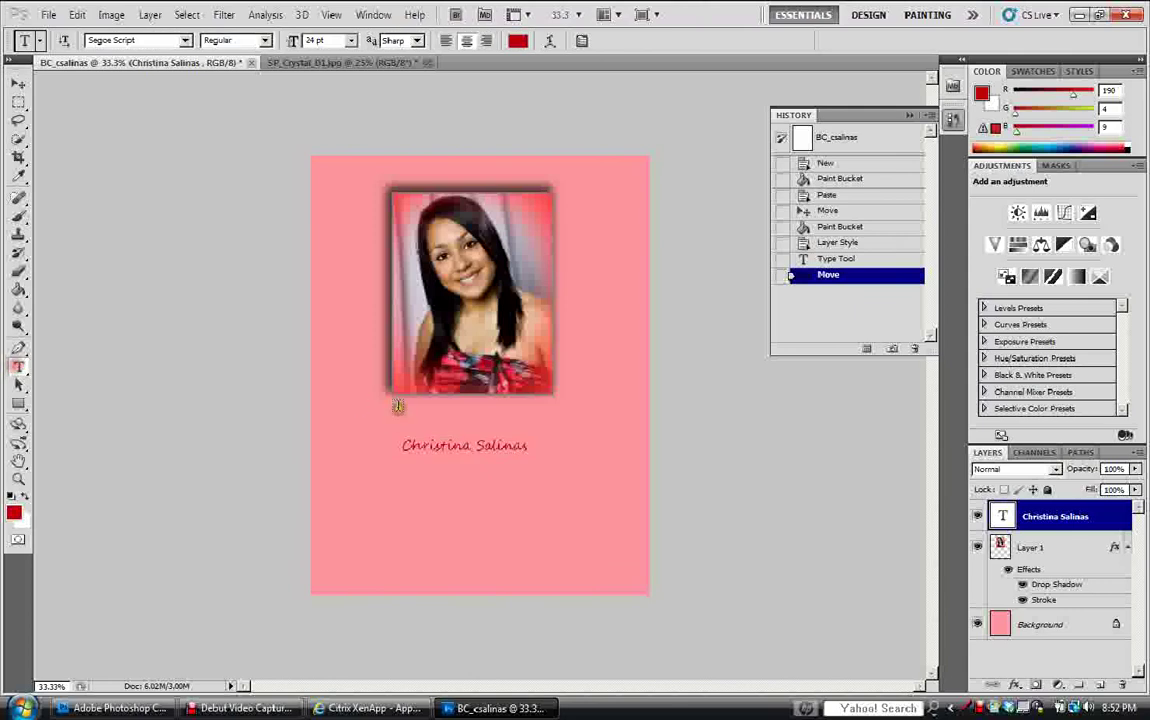
pyautogui.click(526, 446)
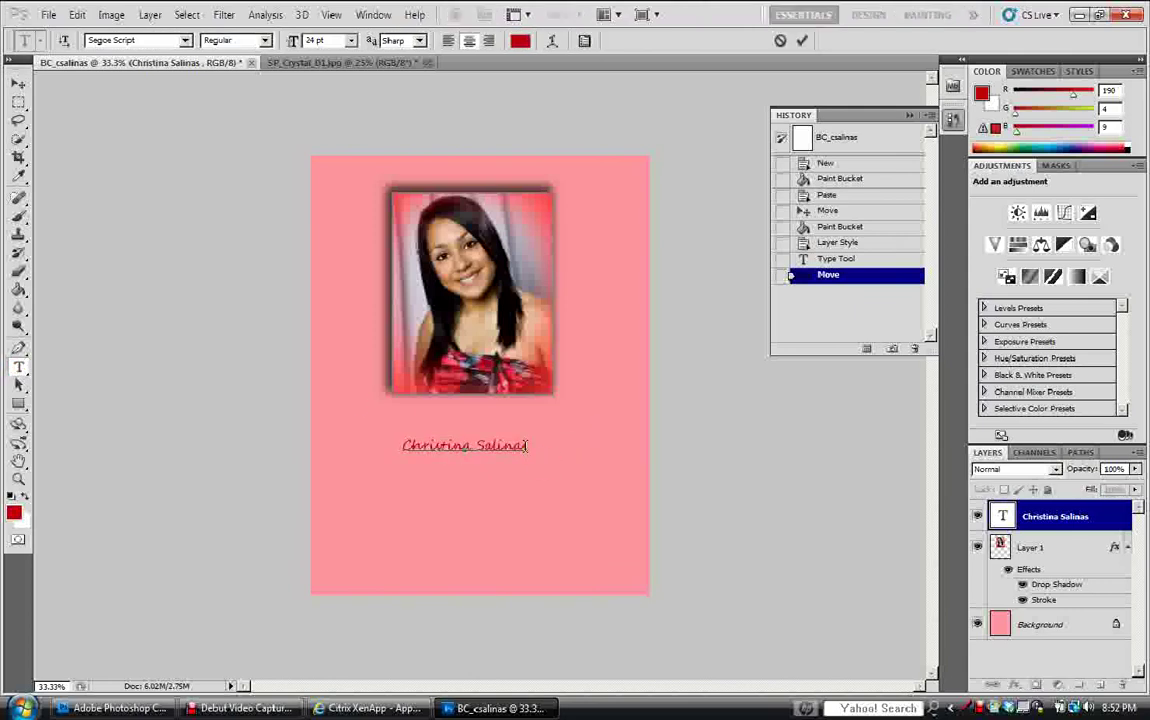
# Add 'period 1' and 'Digital Photography' lines, set all text to 48 pt, and centre it below the portrait.
pyautogui.write('period ')
pyautogui.write('1 ')
pyautogui.write('Digi')
pyautogui.write('tal Ph')
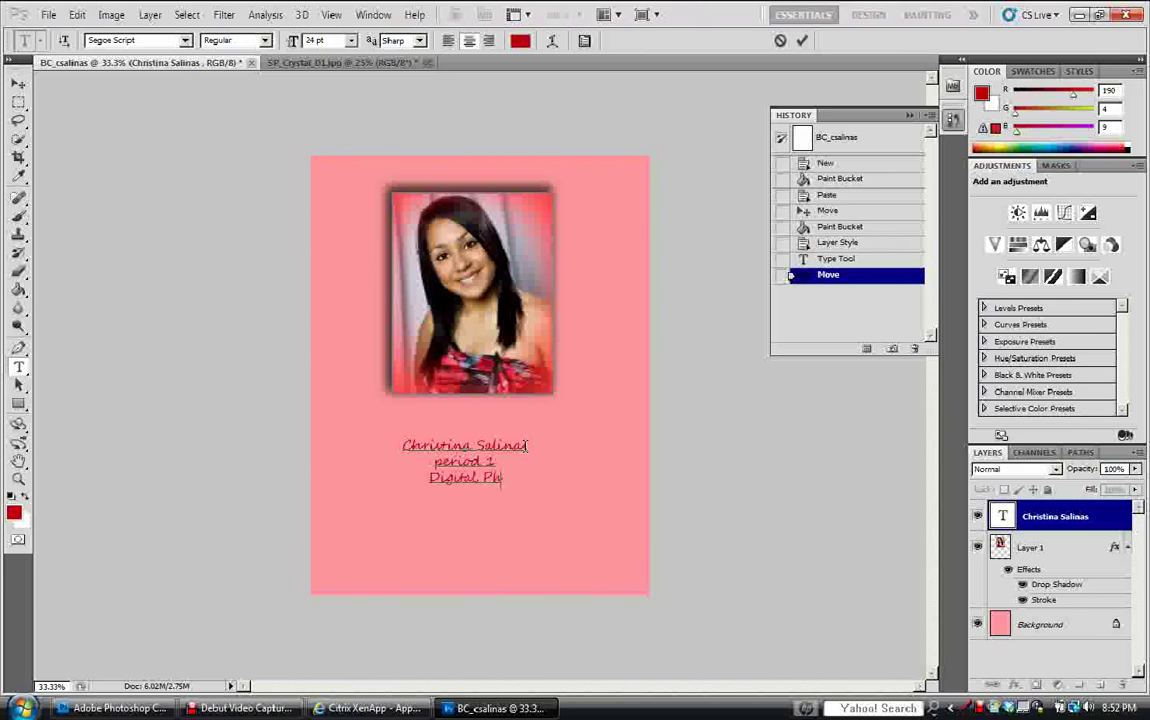
pyautogui.write('otography')
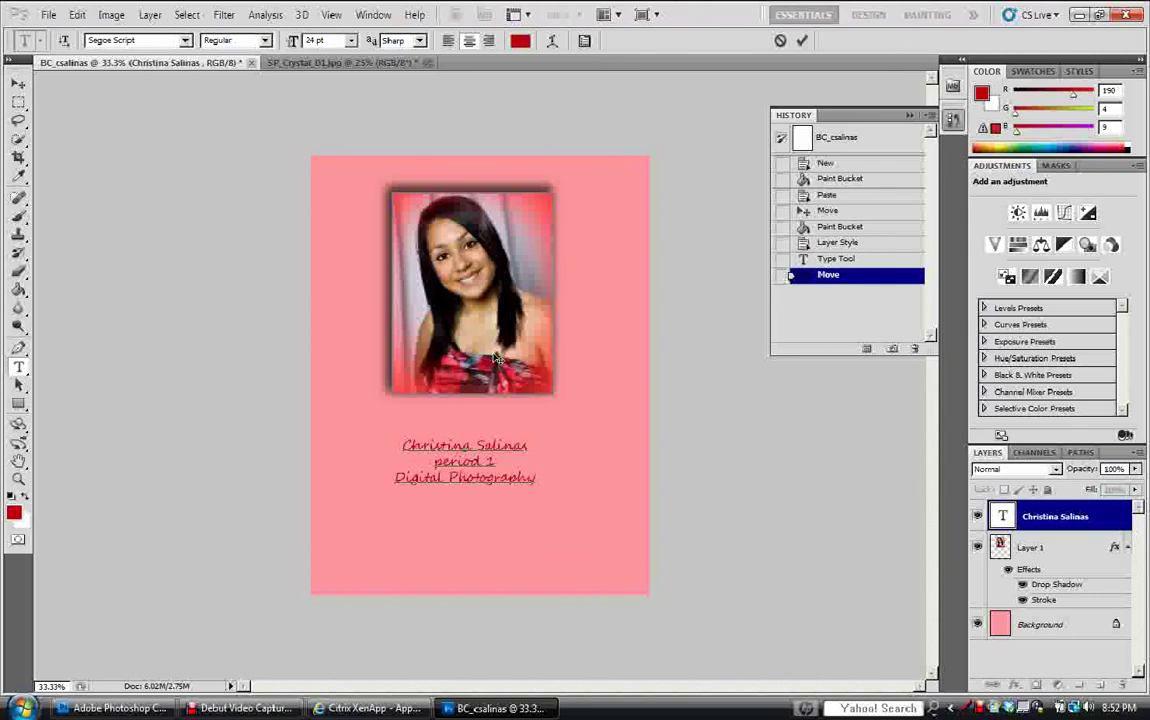
pyautogui.click(522, 477)
pyautogui.moveTo(522, 477); pyautogui.dragTo(397, 442)
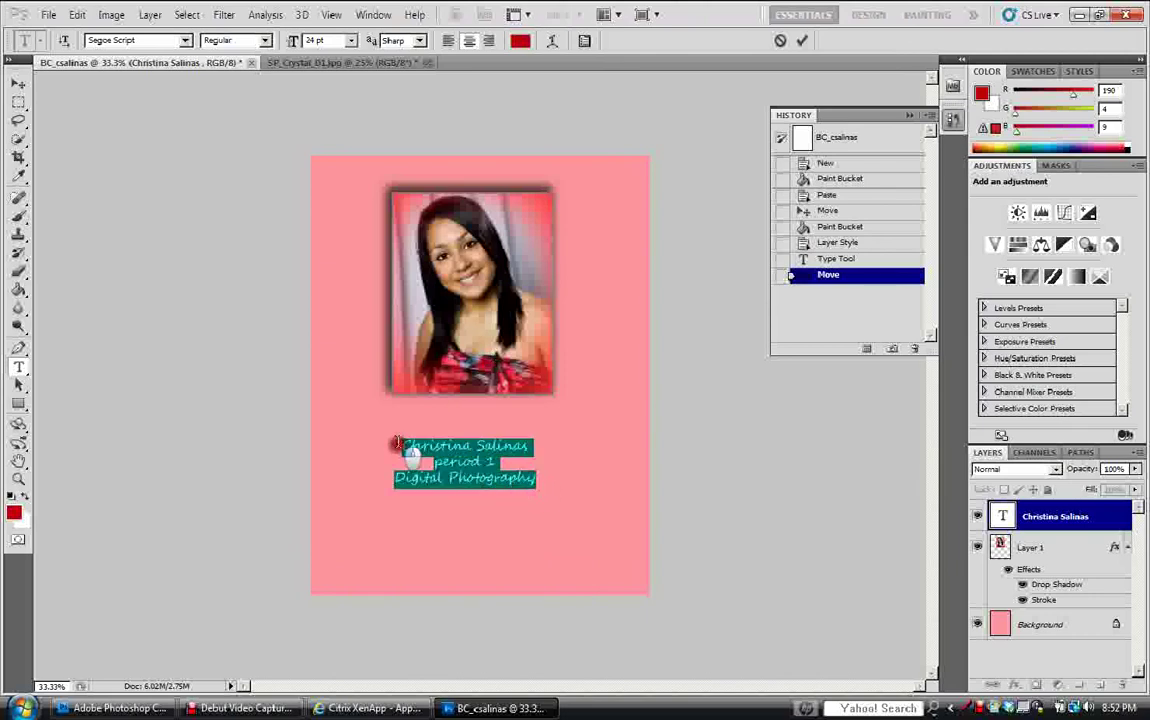
pyautogui.click(350, 40)
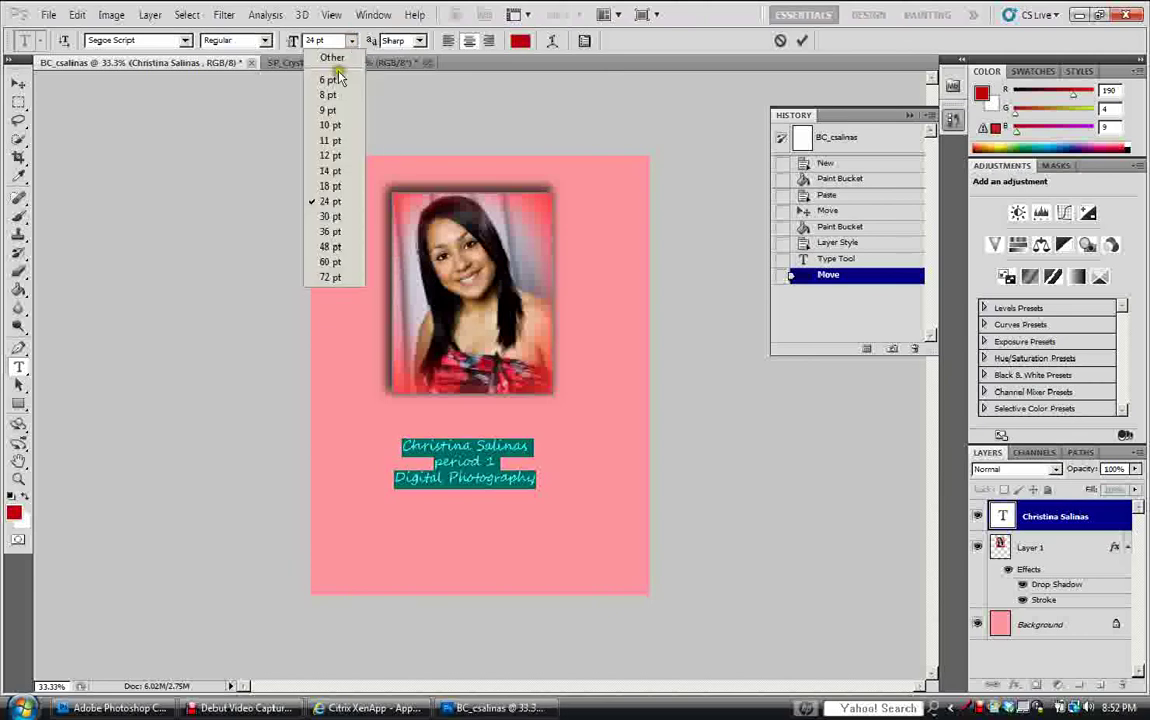
pyautogui.click(332, 247)
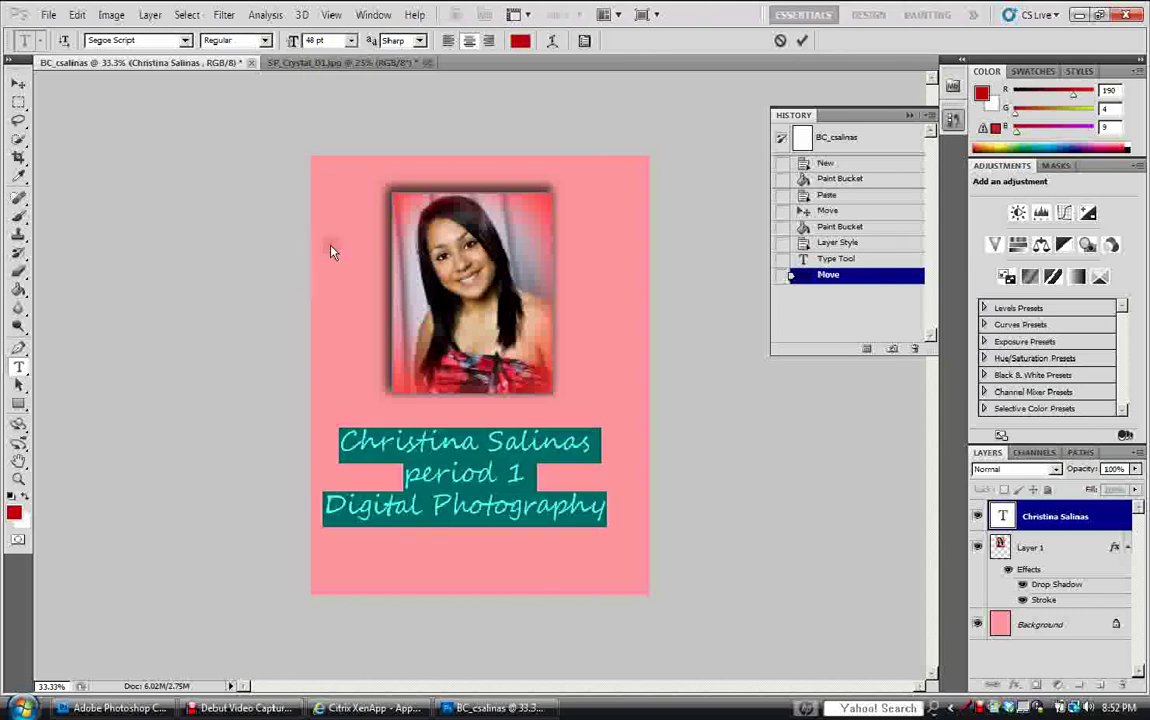
pyautogui.click(19, 84)
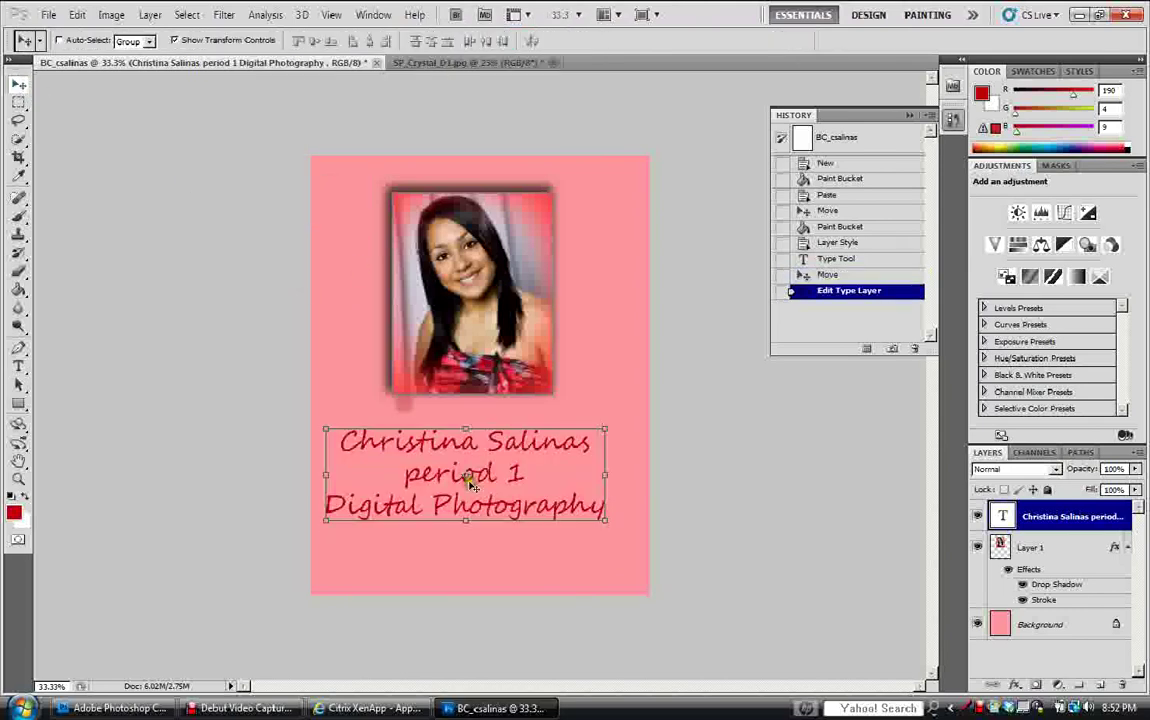
pyautogui.moveTo(468, 482); pyautogui.dragTo(485, 483)
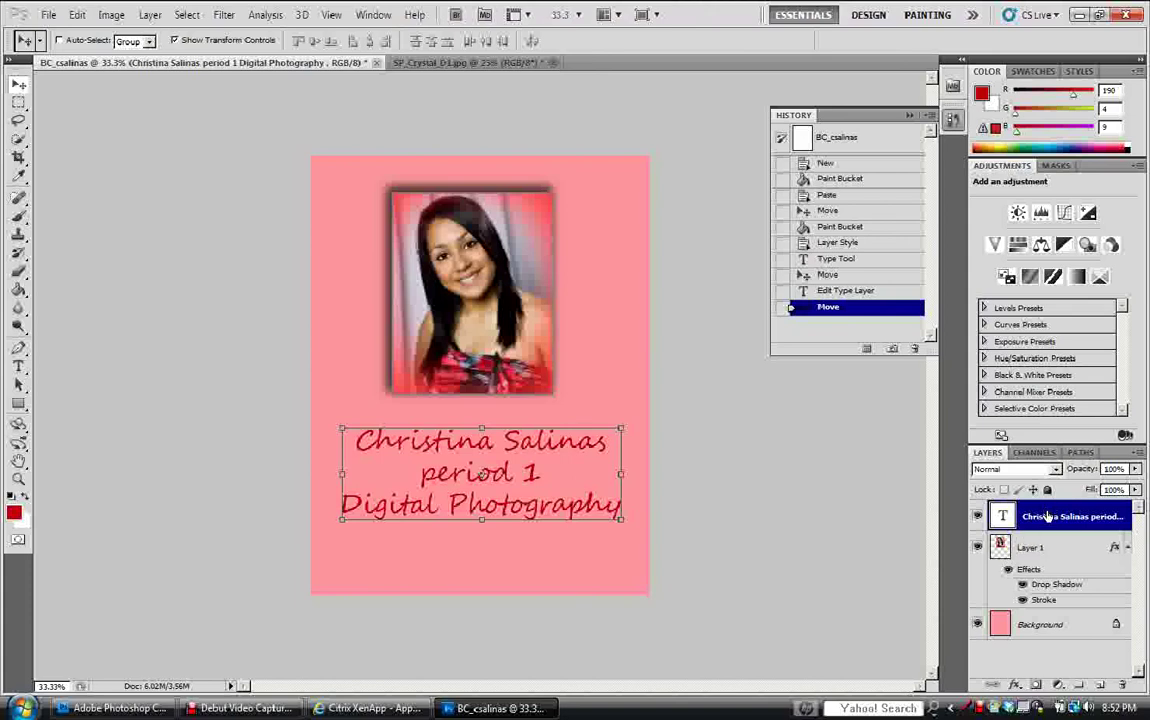
# Add a pink Outer Glow to the text with spread about 28 in Screen mode.
pyautogui.click(1019, 685)
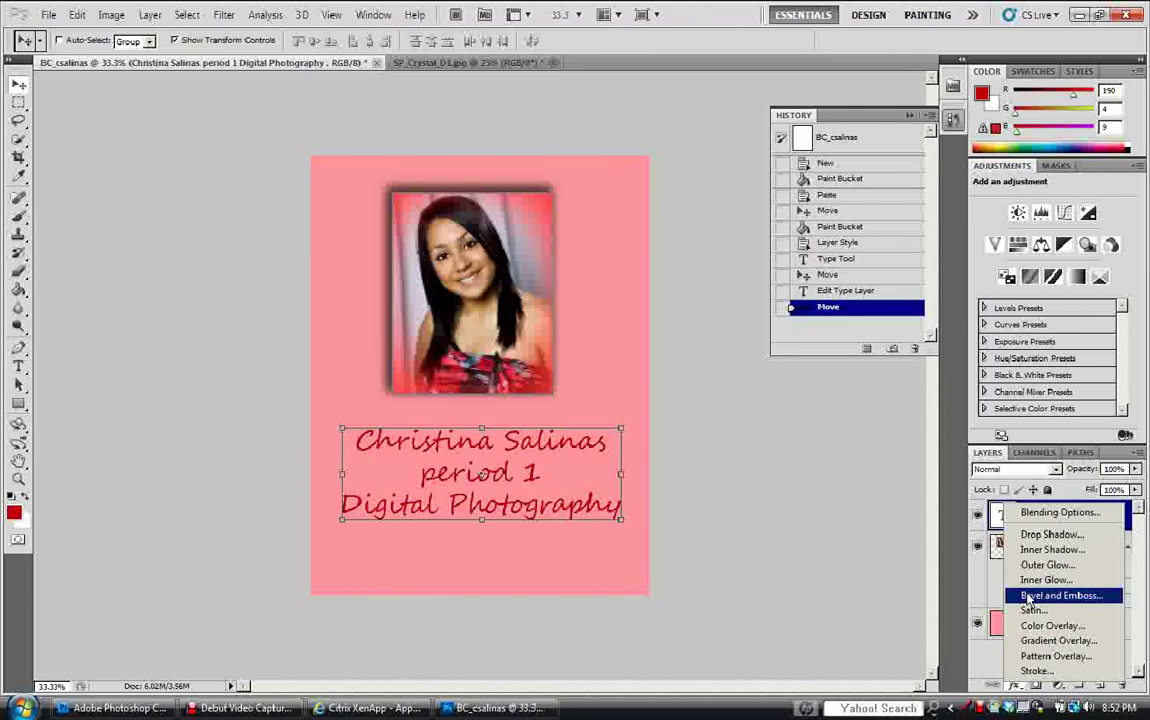
pyautogui.click(1045, 565)
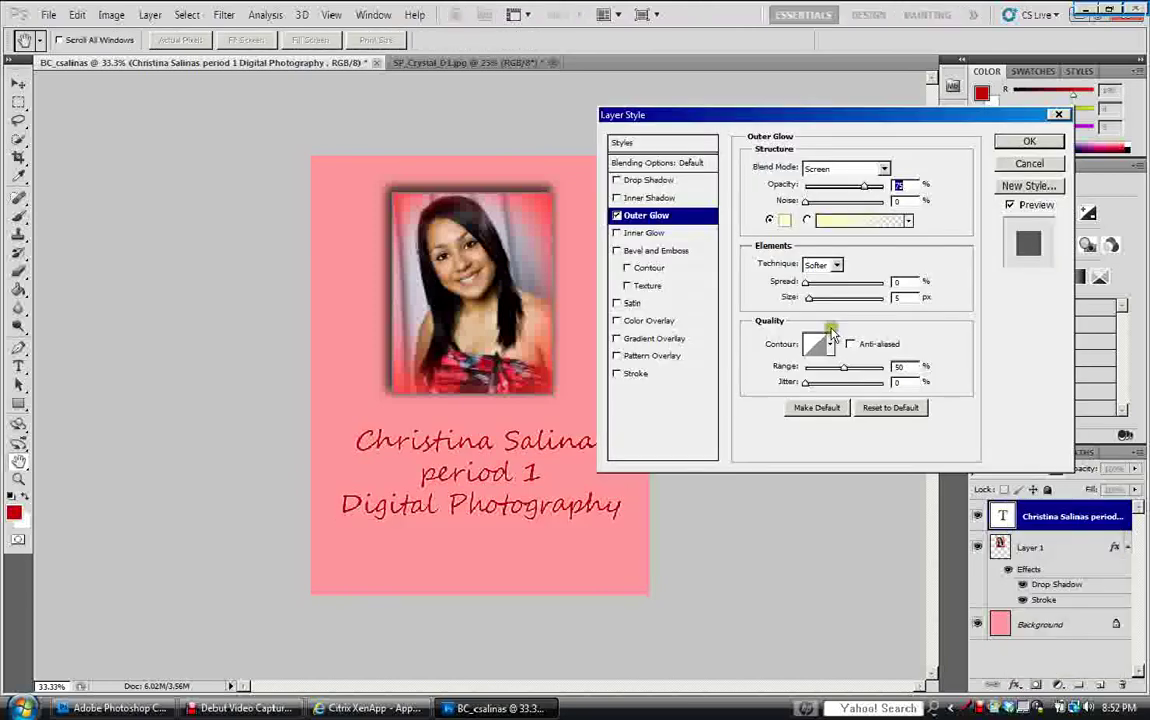
pyautogui.click(784, 220)
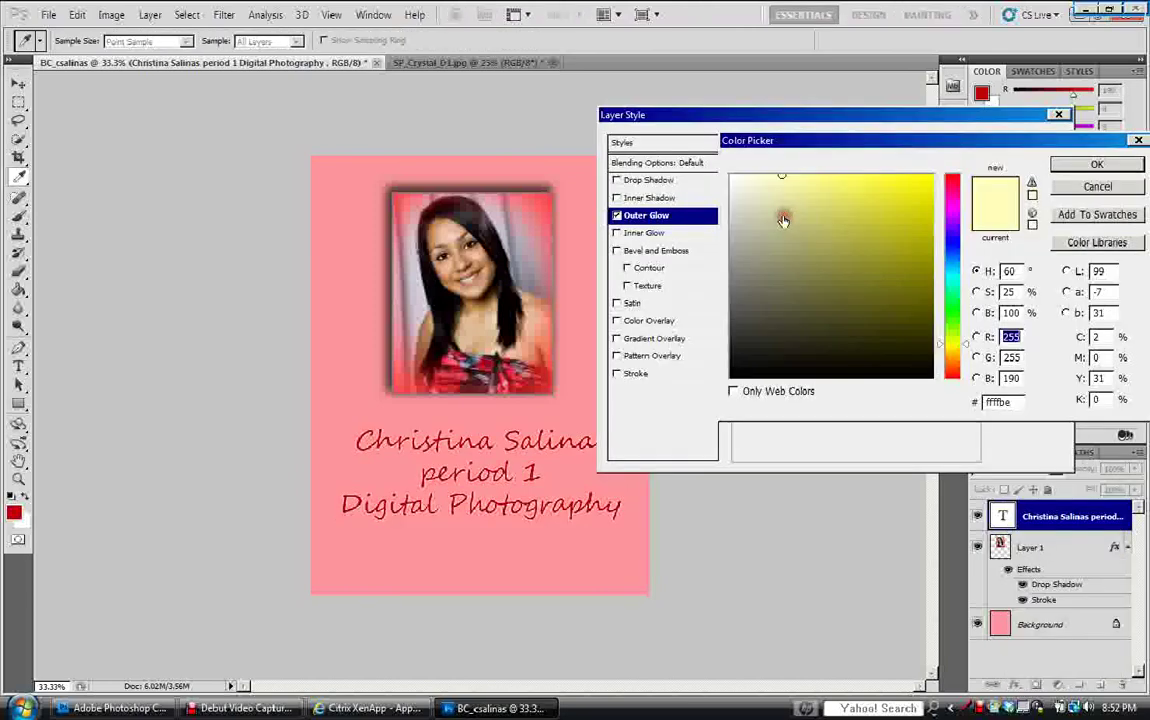
pyautogui.click(950, 193)
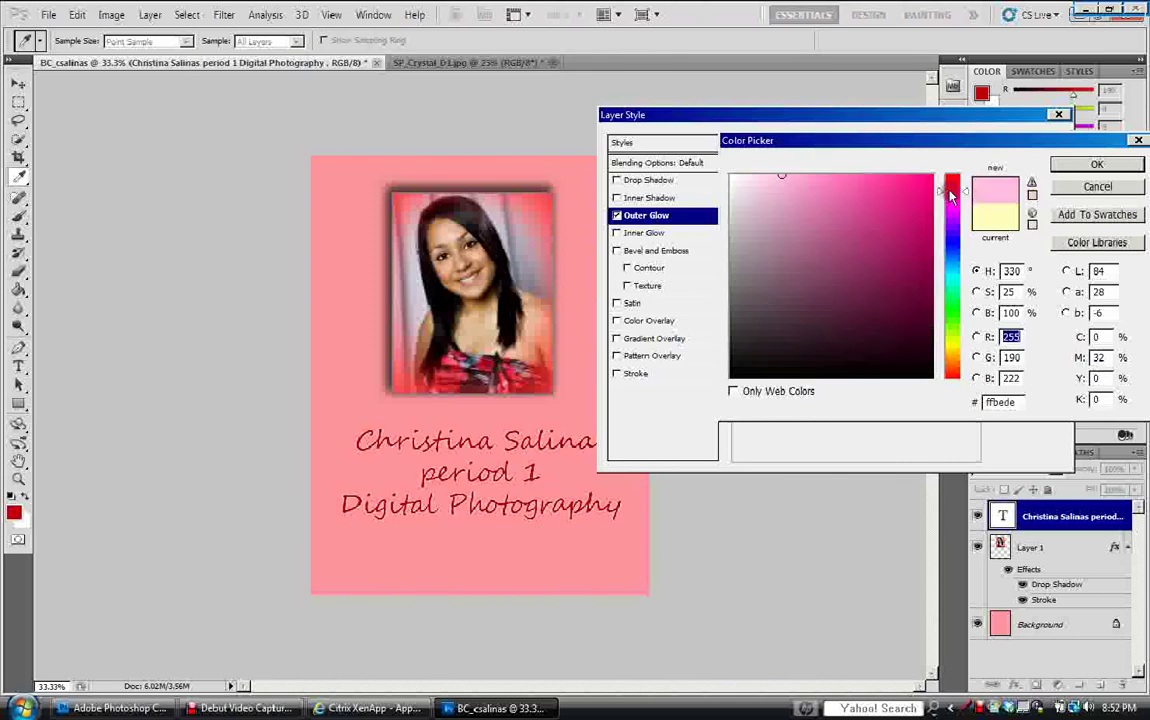
pyautogui.moveTo(950, 193); pyautogui.dragTo(950, 187)
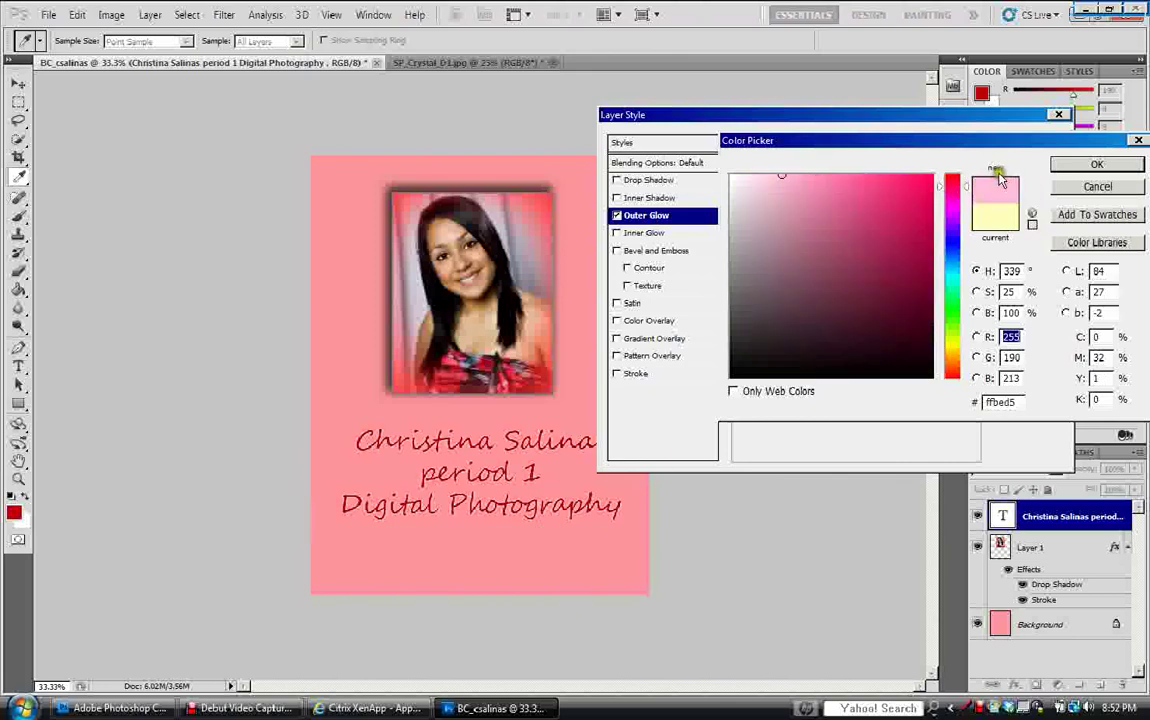
pyautogui.click(1097, 164)
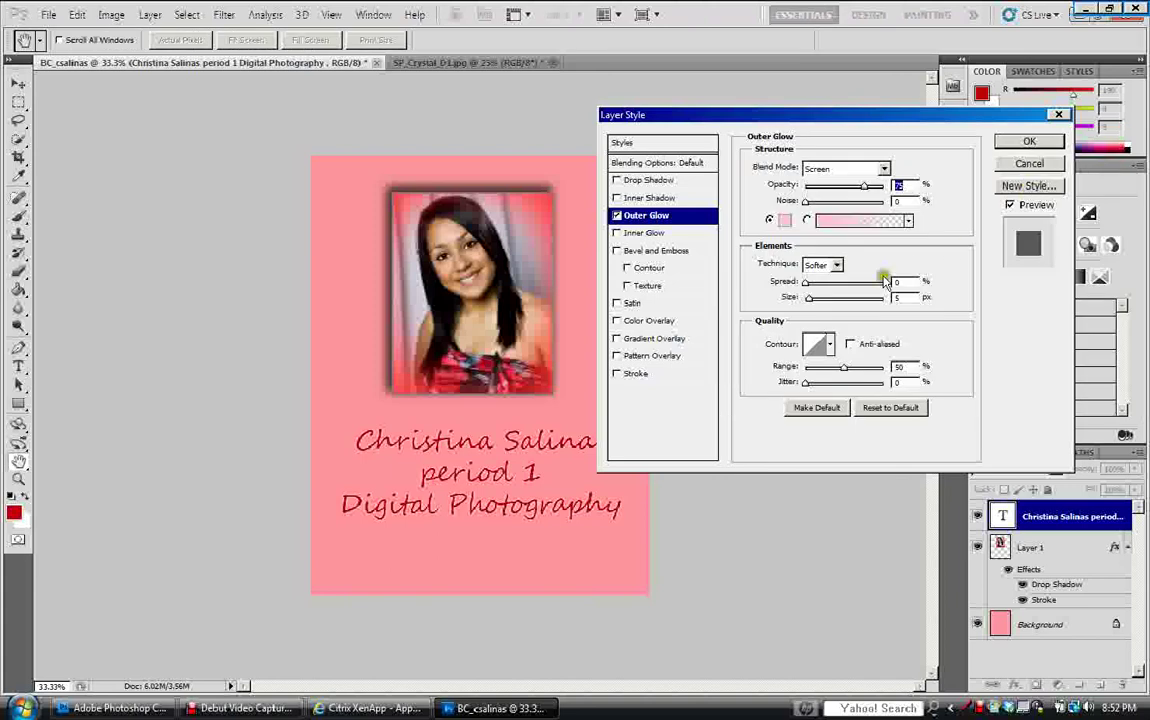
pyautogui.moveTo(808, 283)
pyautogui.mouseDown()
pyautogui.moveTo(829, 285)
pyautogui.moveTo(816, 298)
pyautogui.moveTo(842, 299)
pyautogui.moveTo(822, 298)
pyautogui.mouseUp()
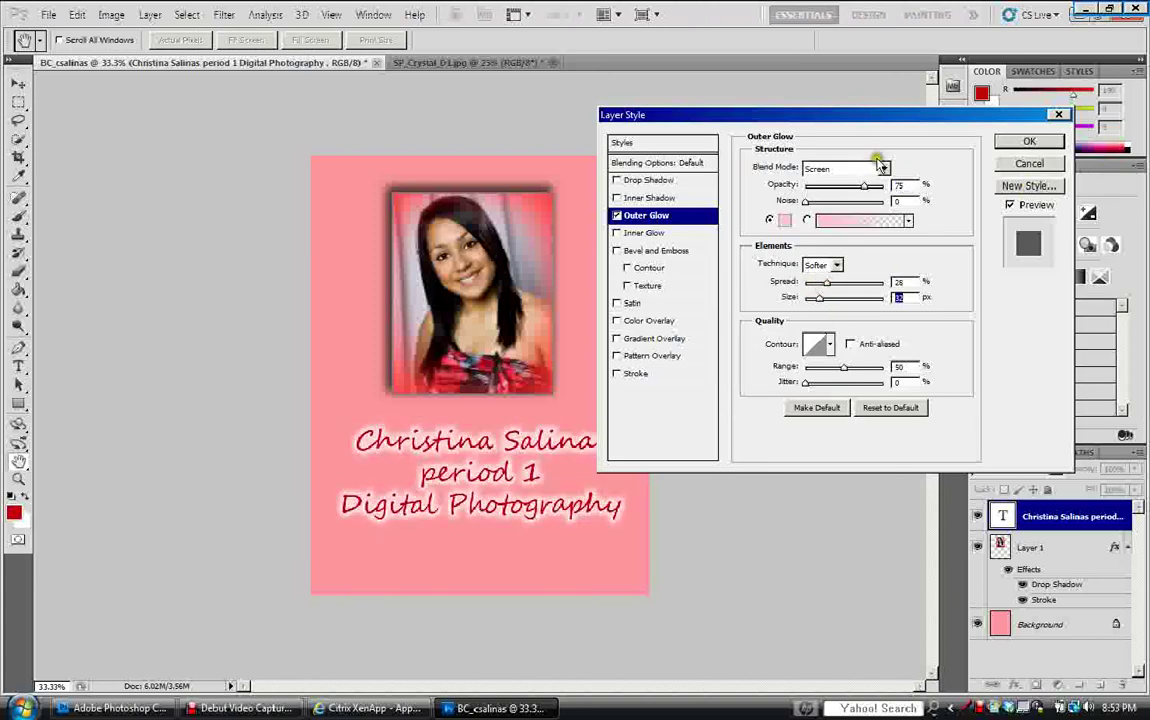
pyautogui.click(879, 166)
pyautogui.click(862, 183)
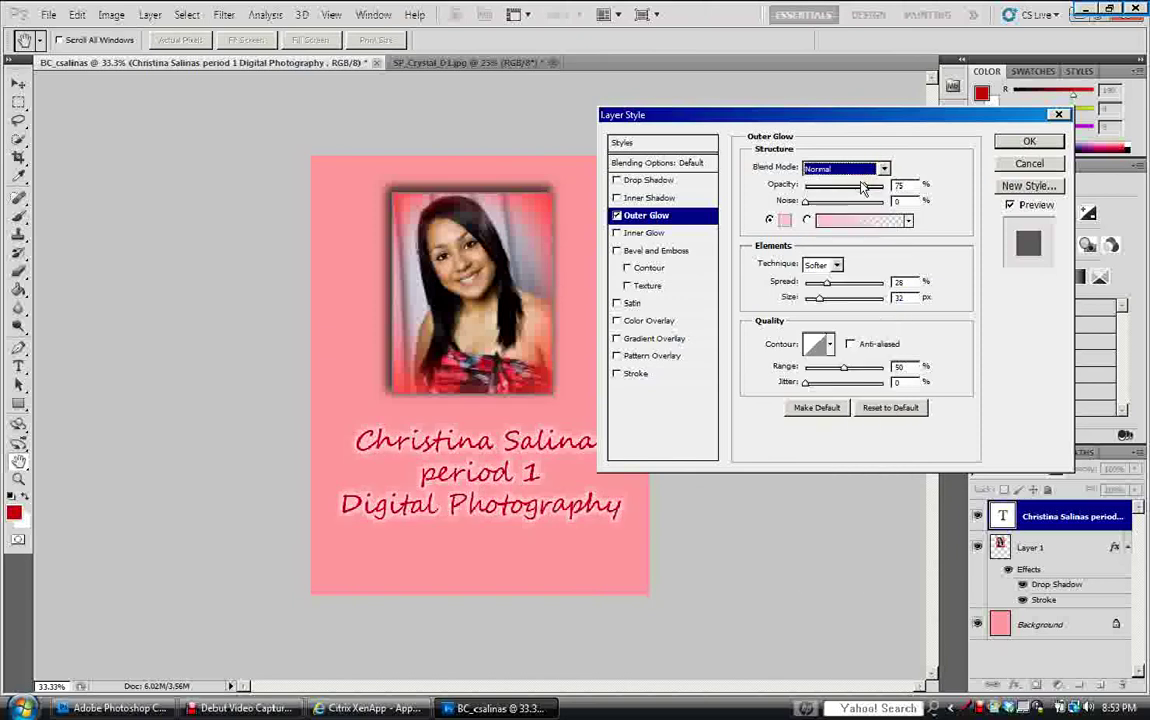
pyautogui.click(882, 168)
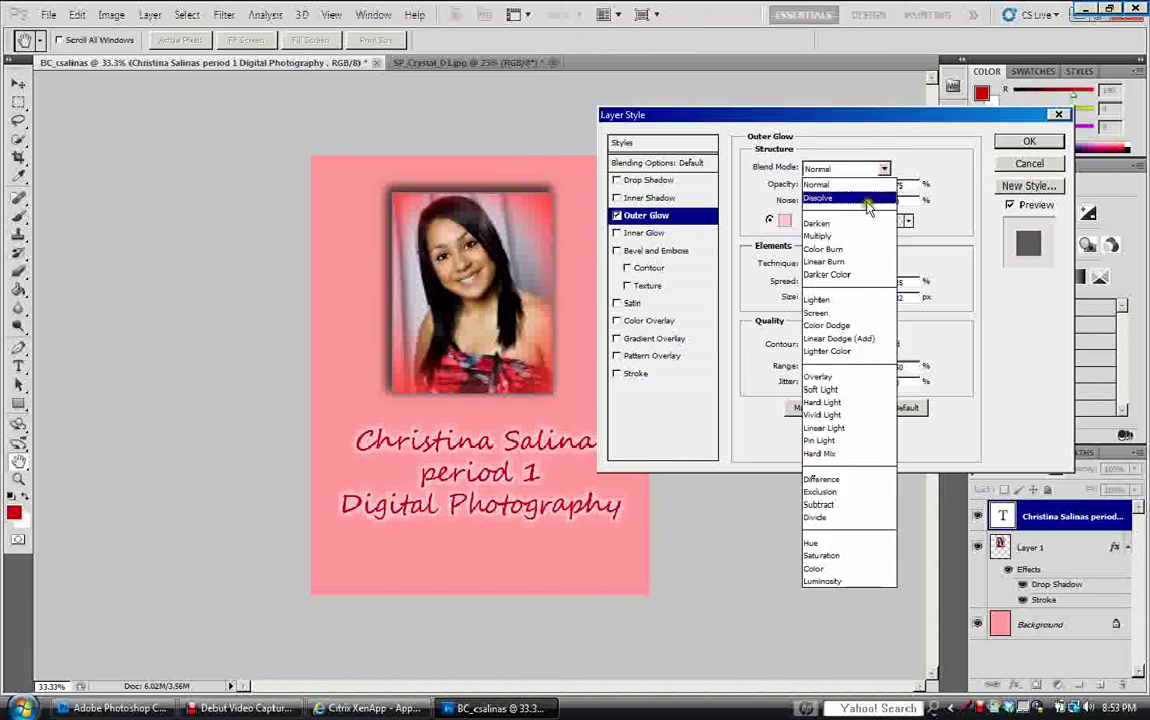
pyautogui.click(840, 312)
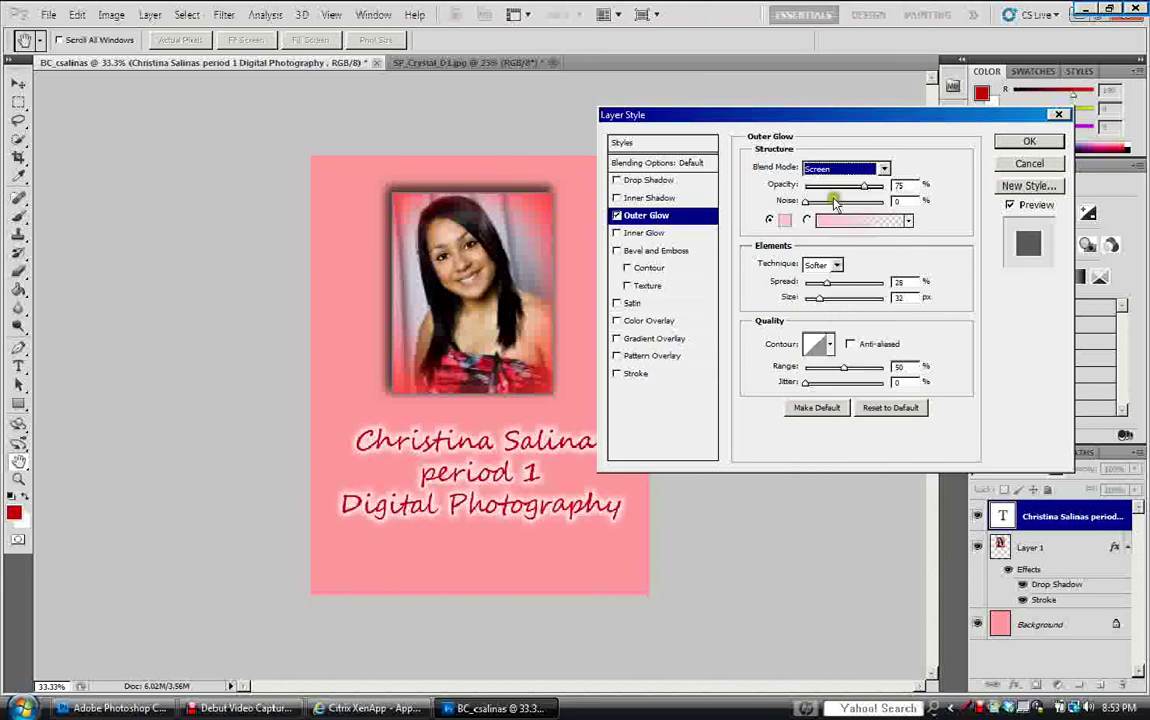
# Add a softened Bevel and Emboss of size 16 and apply both effects.
pyautogui.click(641, 252)
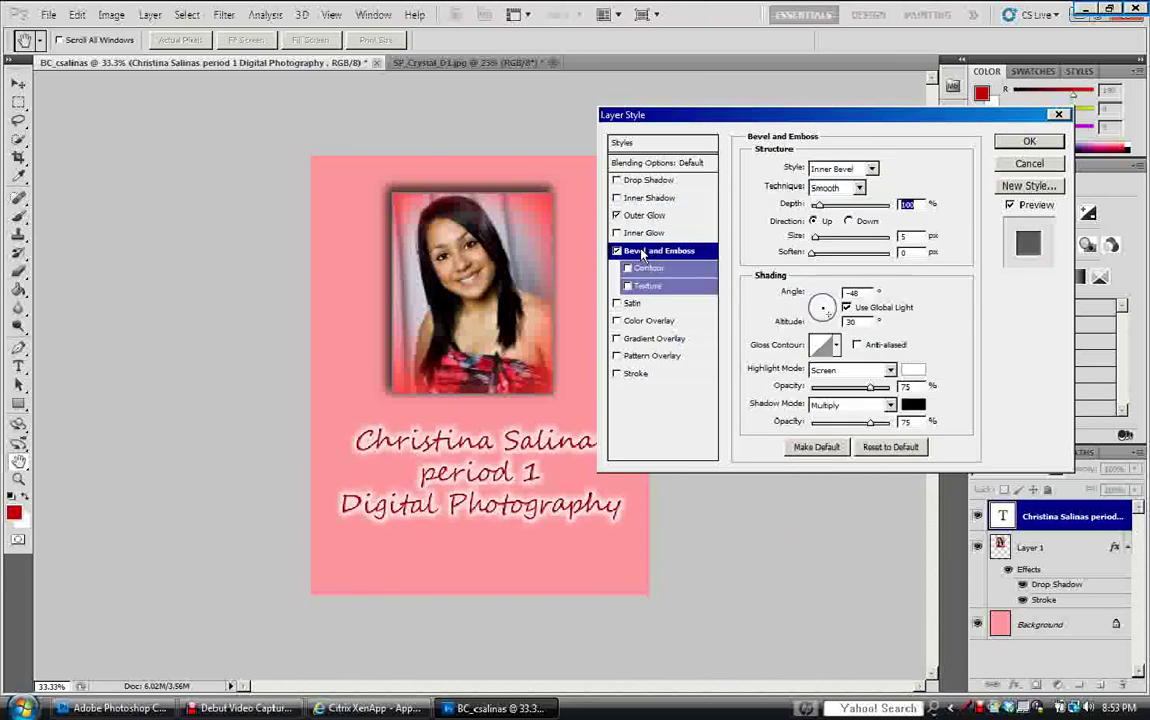
pyautogui.click(819, 239)
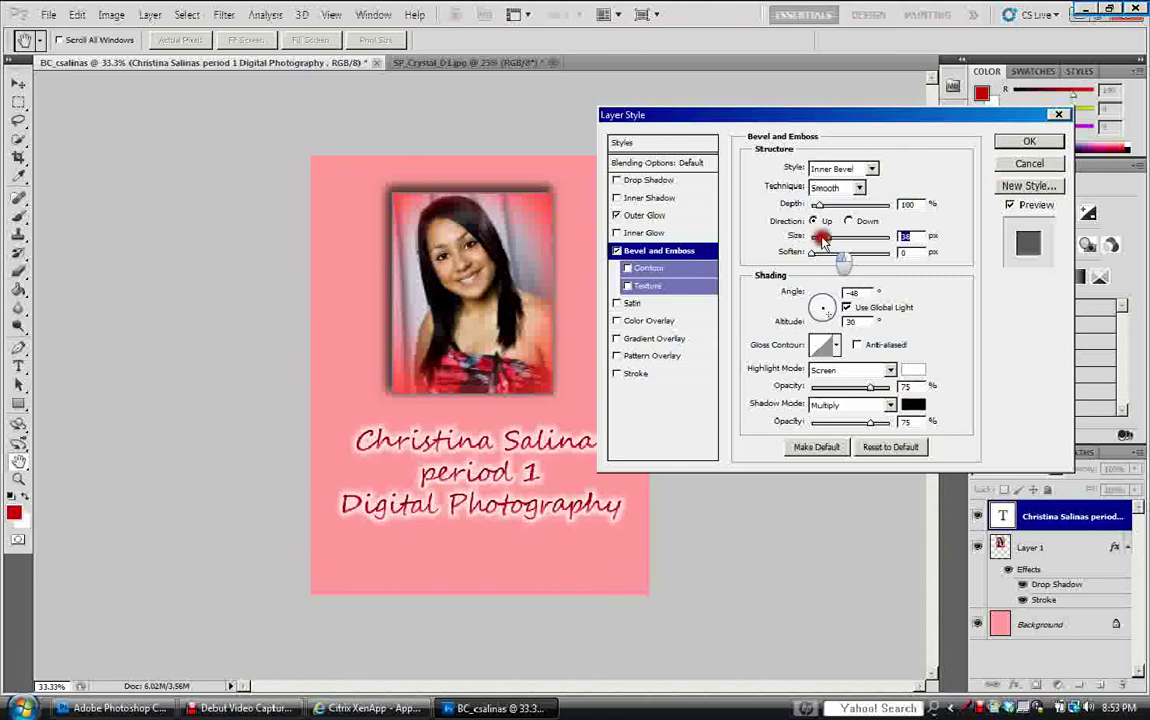
pyautogui.click(818, 252)
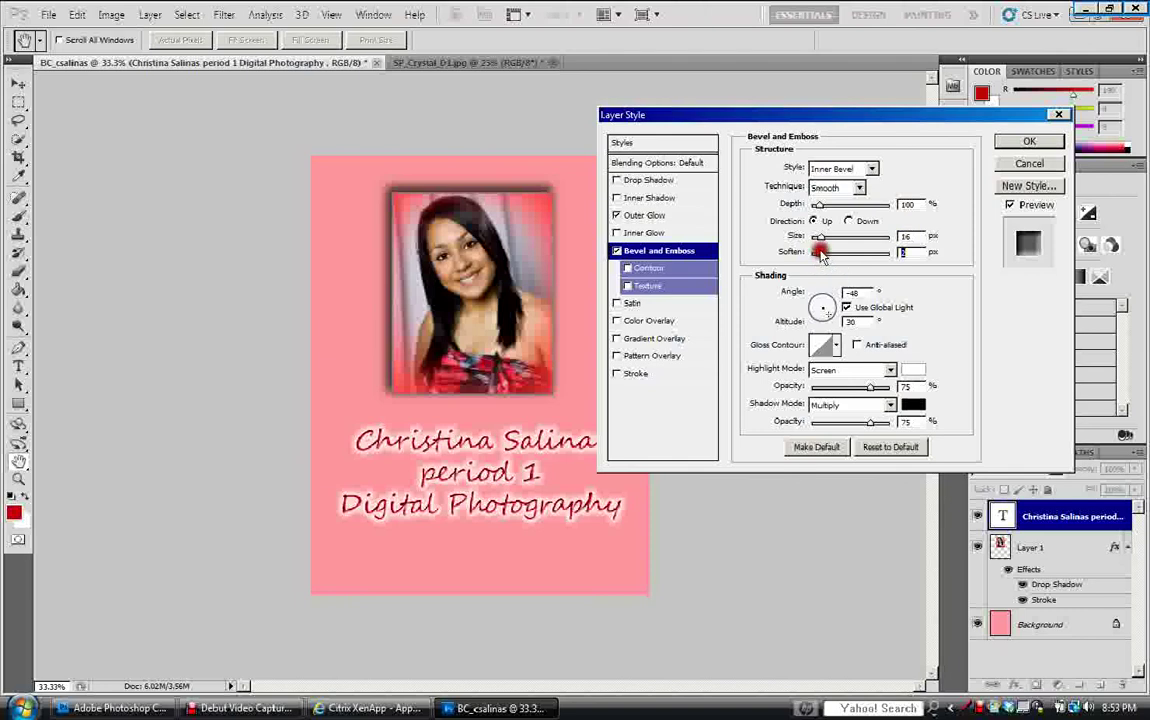
pyautogui.press('Return')
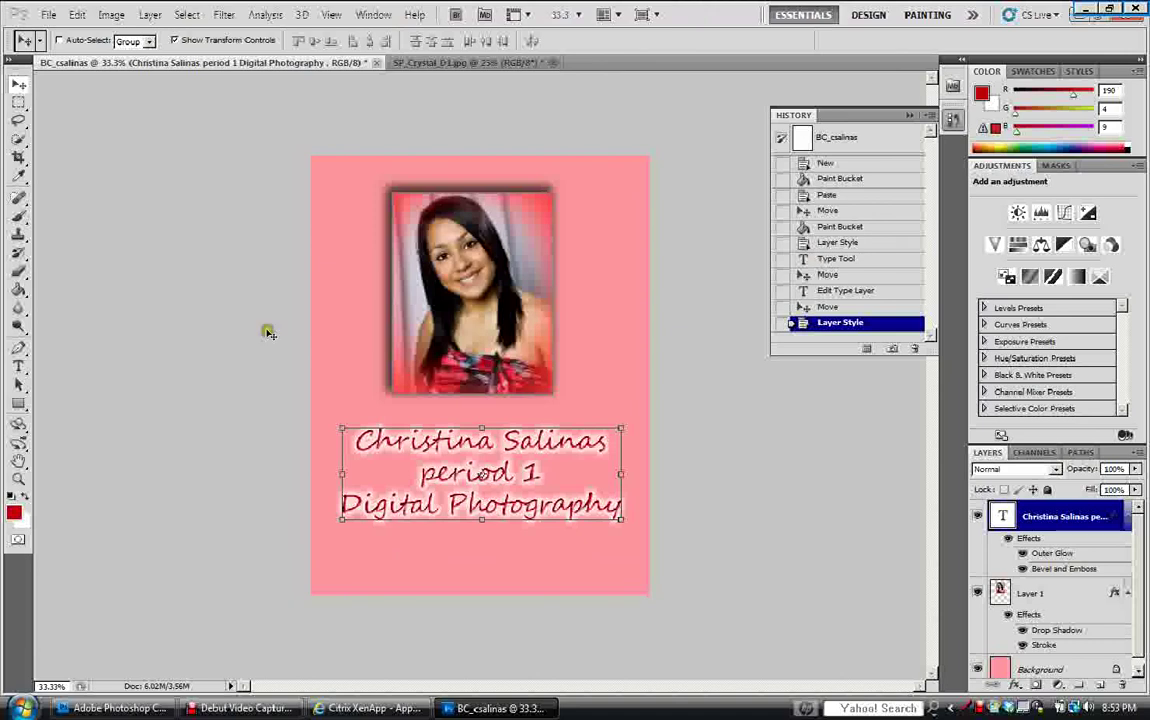
# In Save As, browse to the 3D_DP art 2011-2012 > DP I & II folder.
pyautogui.click(50, 15)
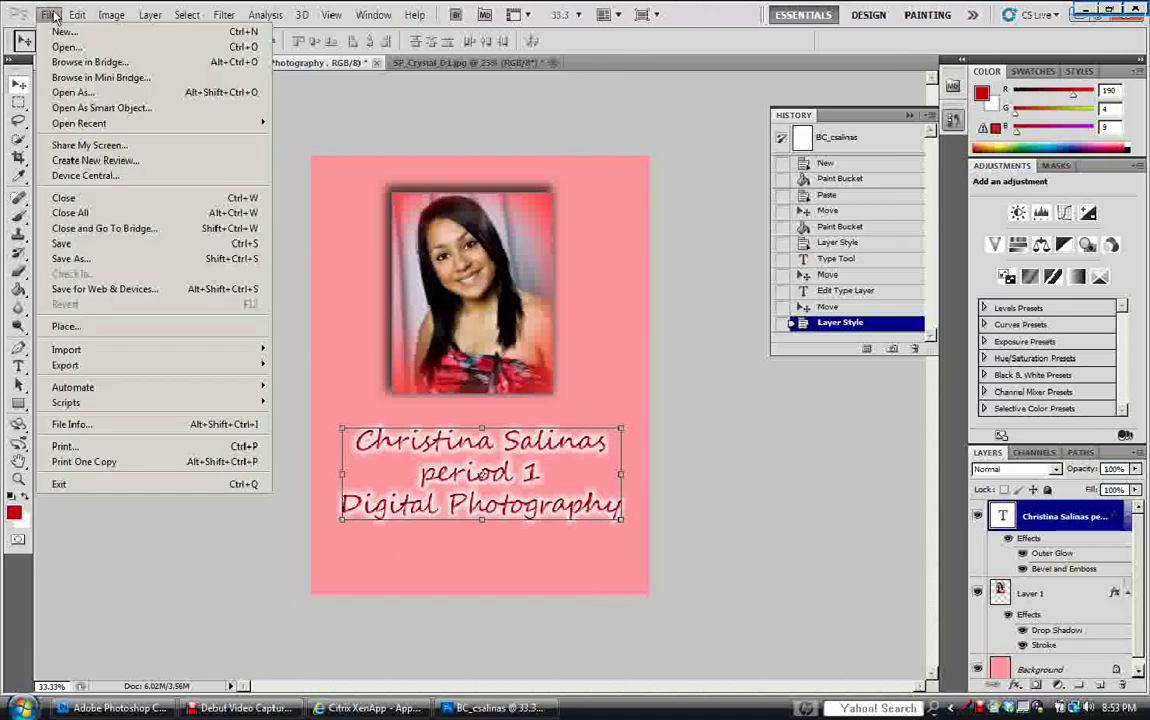
pyautogui.click(72, 259)
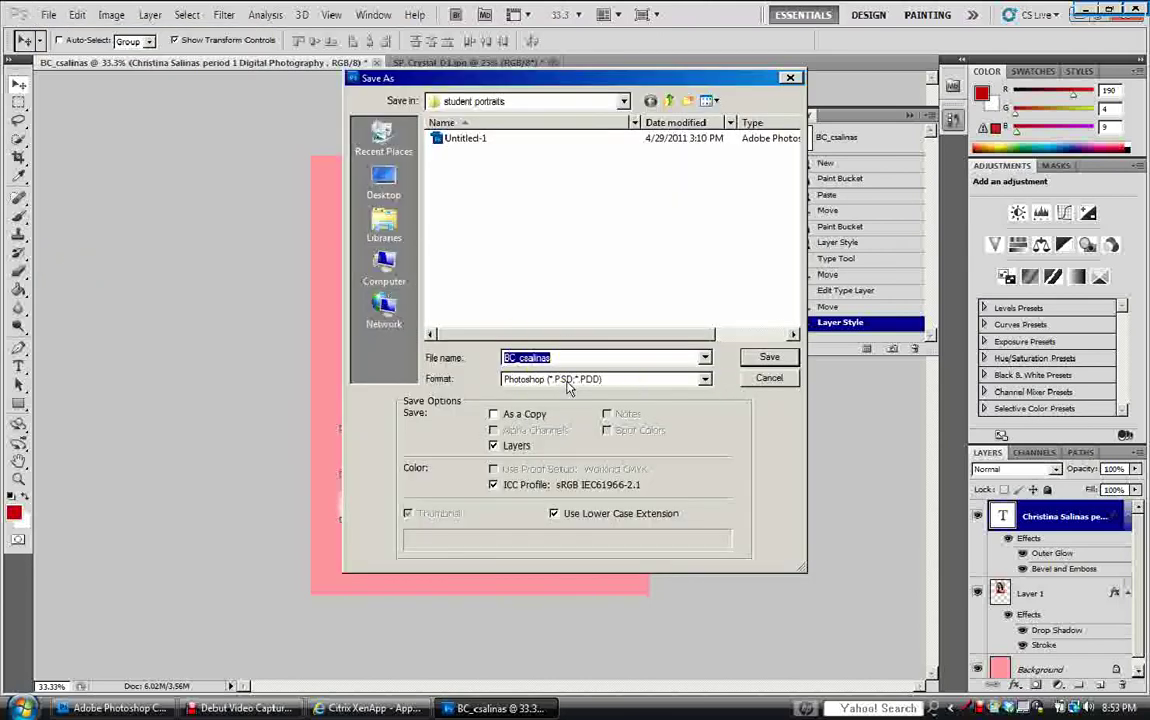
pyautogui.click(623, 102)
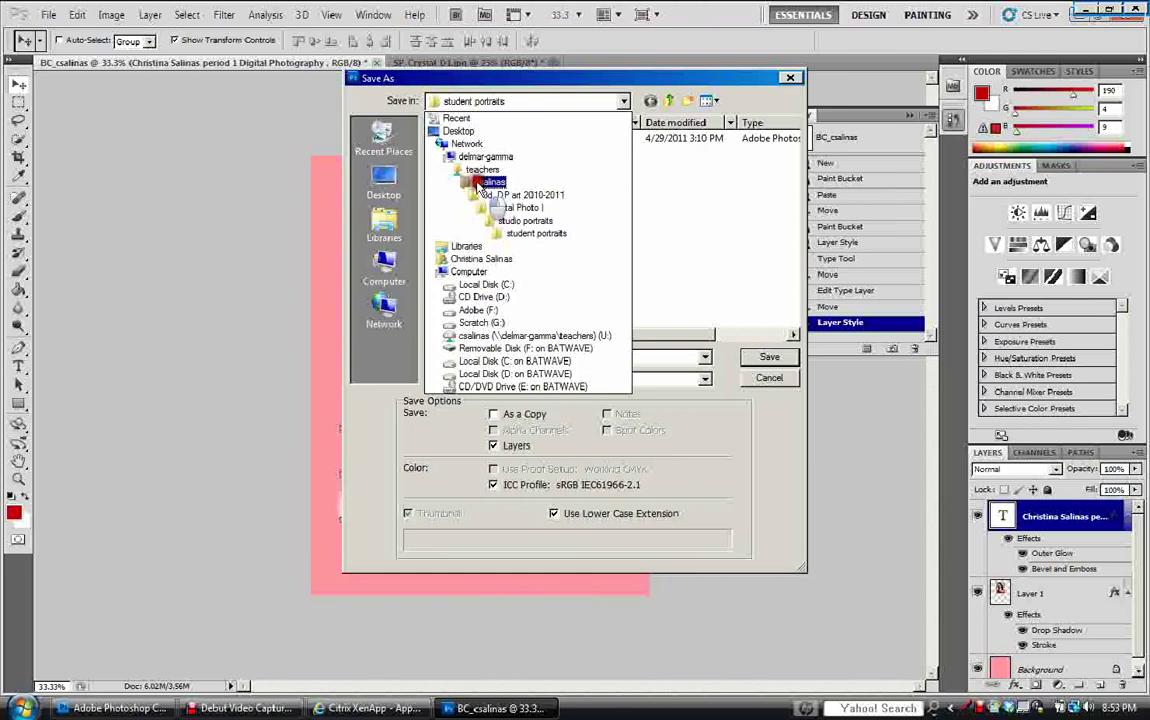
pyautogui.click(491, 183)
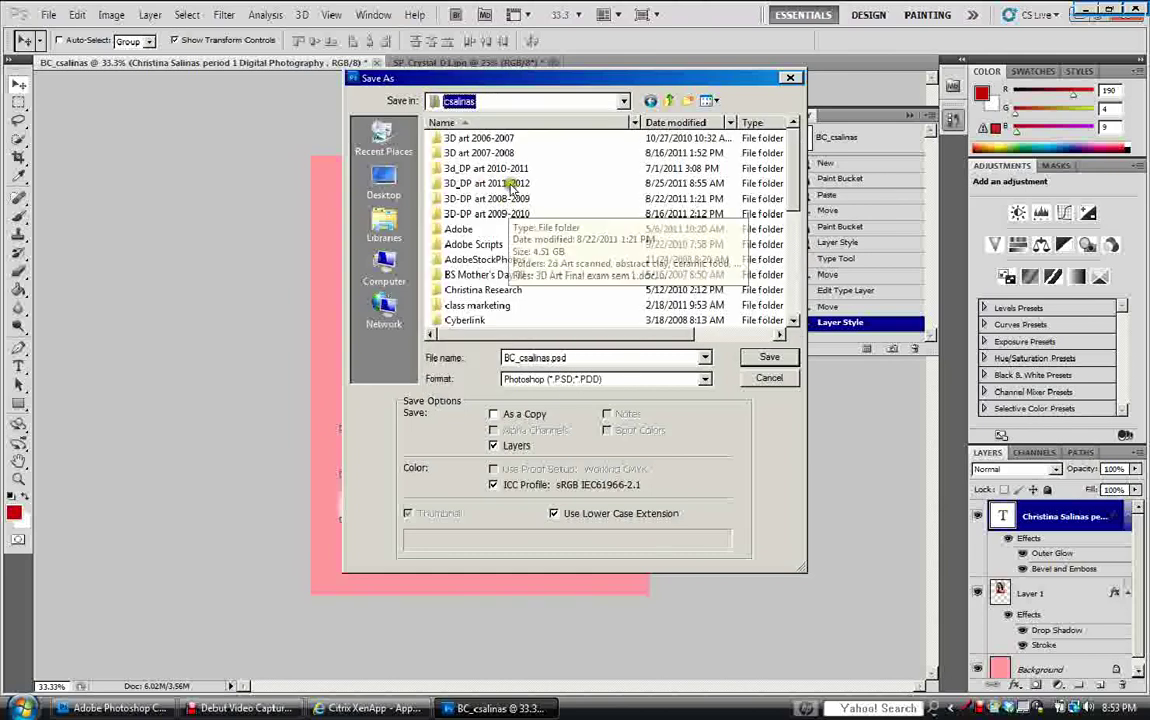
pyautogui.click(512, 185)
pyautogui.doubleClick(512, 184)
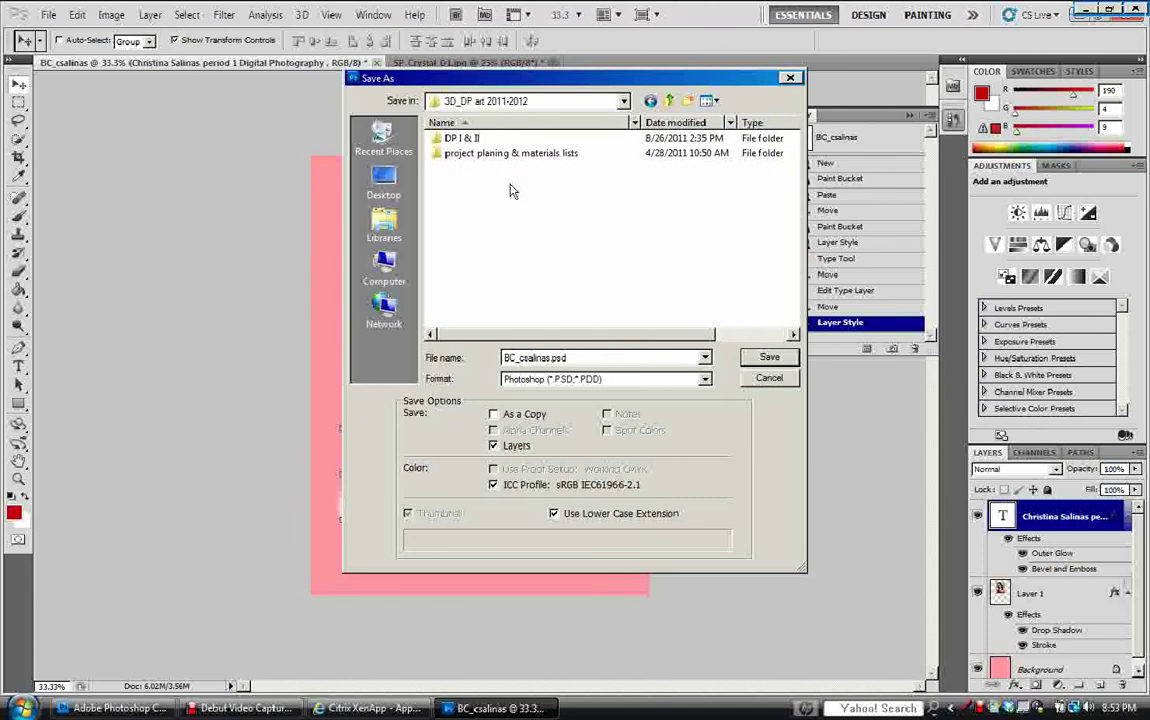
pyautogui.doubleClick(465, 140)
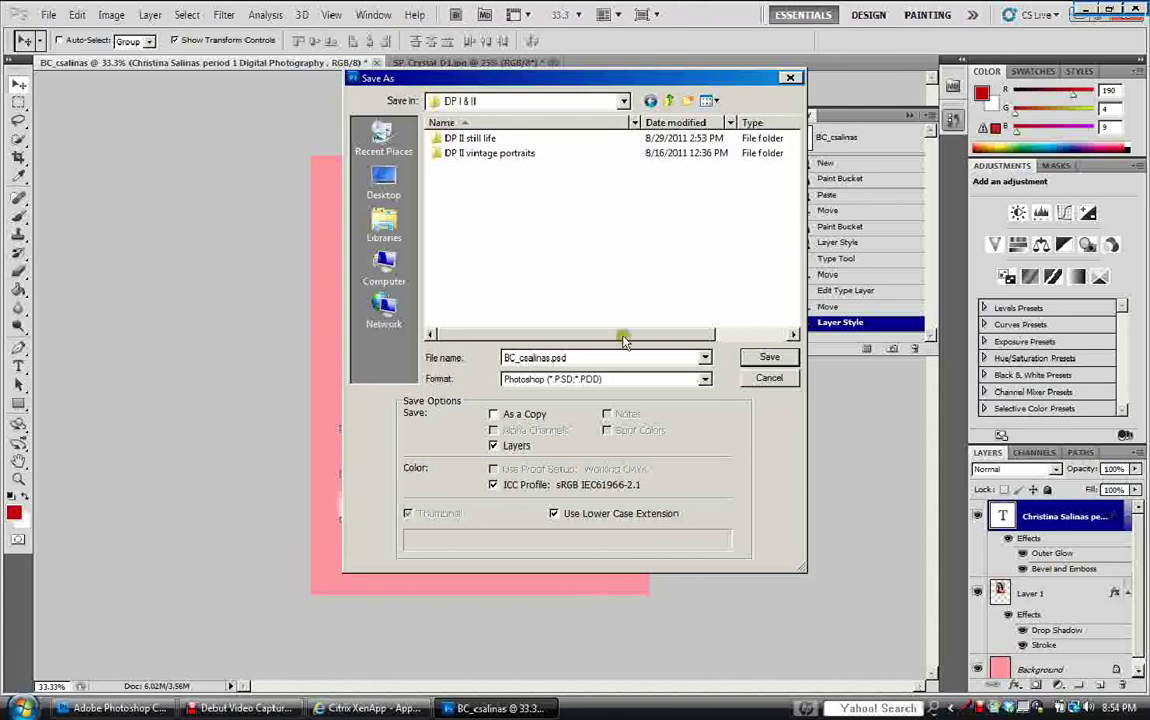
pyautogui.click(792, 360)
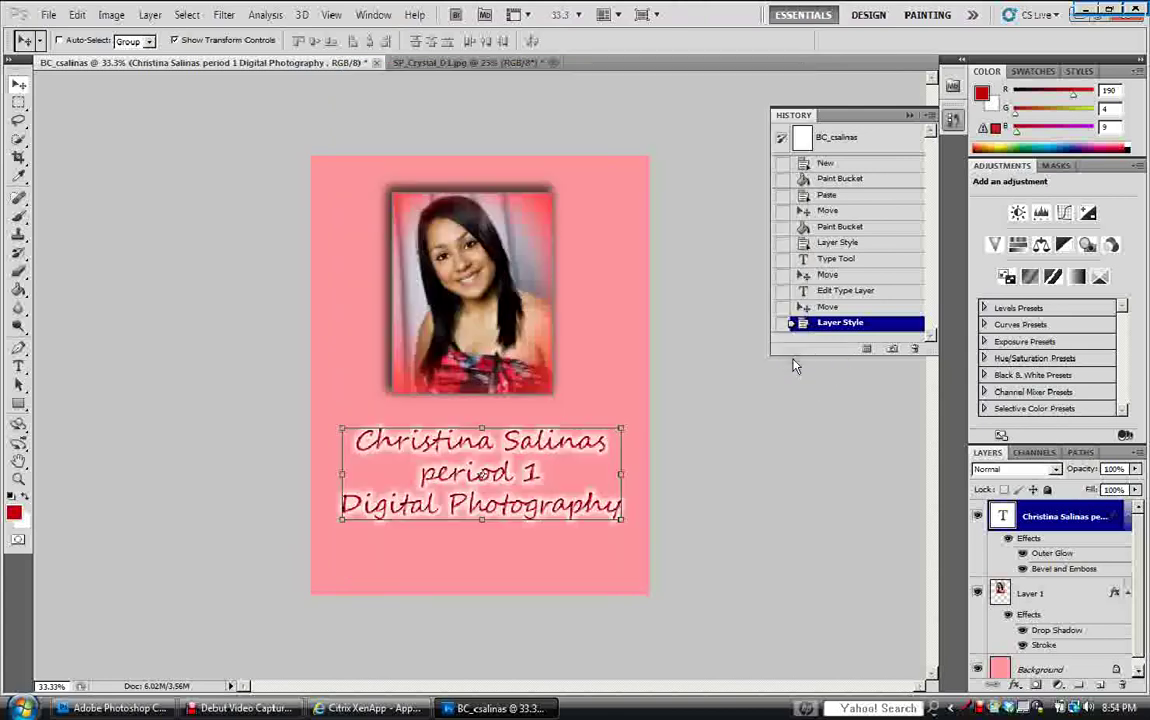
pyautogui.hotkey('ctrl', 's')
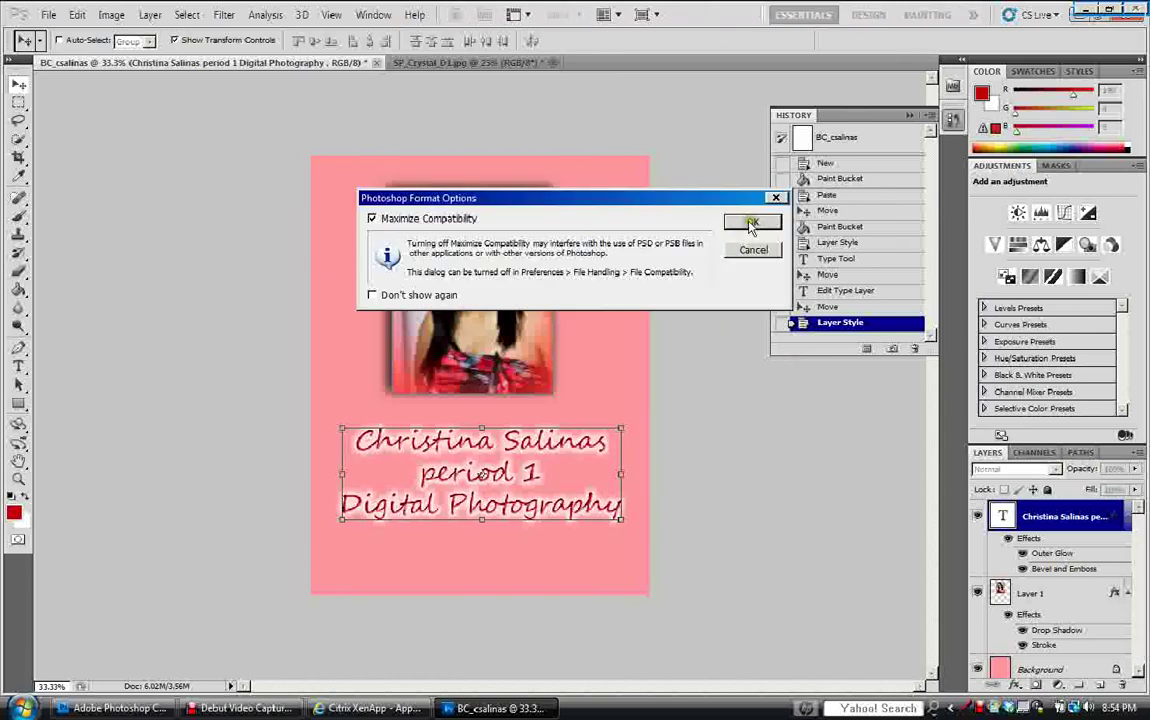
pyautogui.click(751, 222)
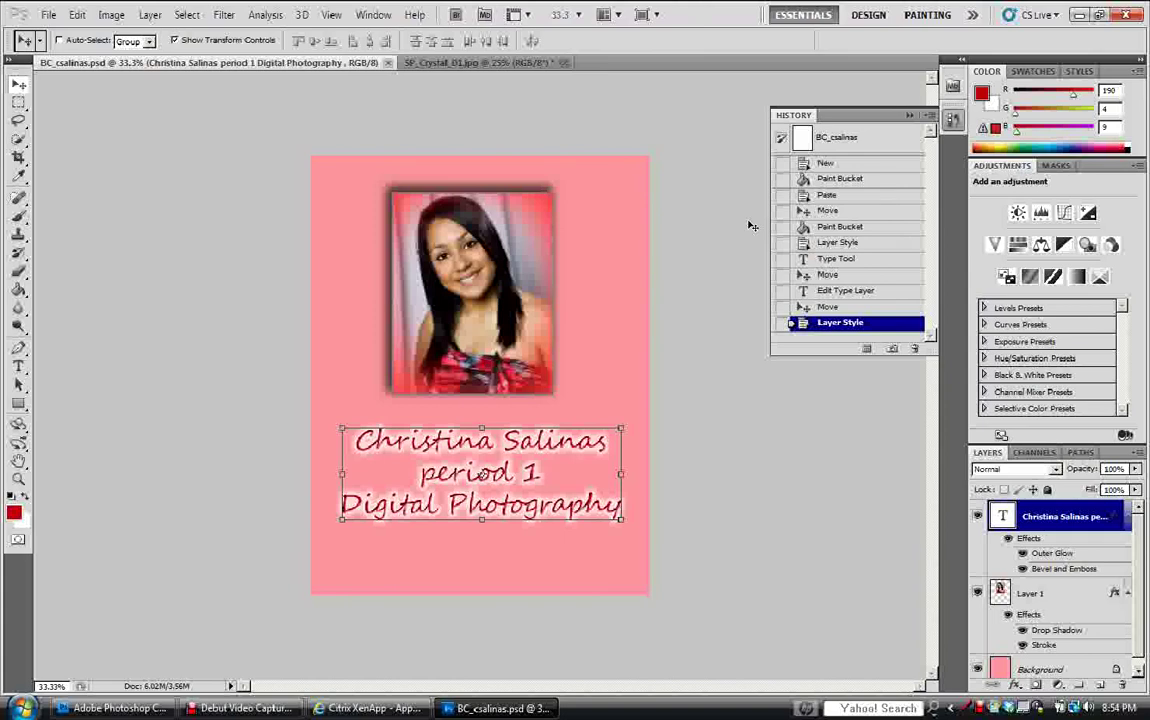
pyautogui.click(283, 708)
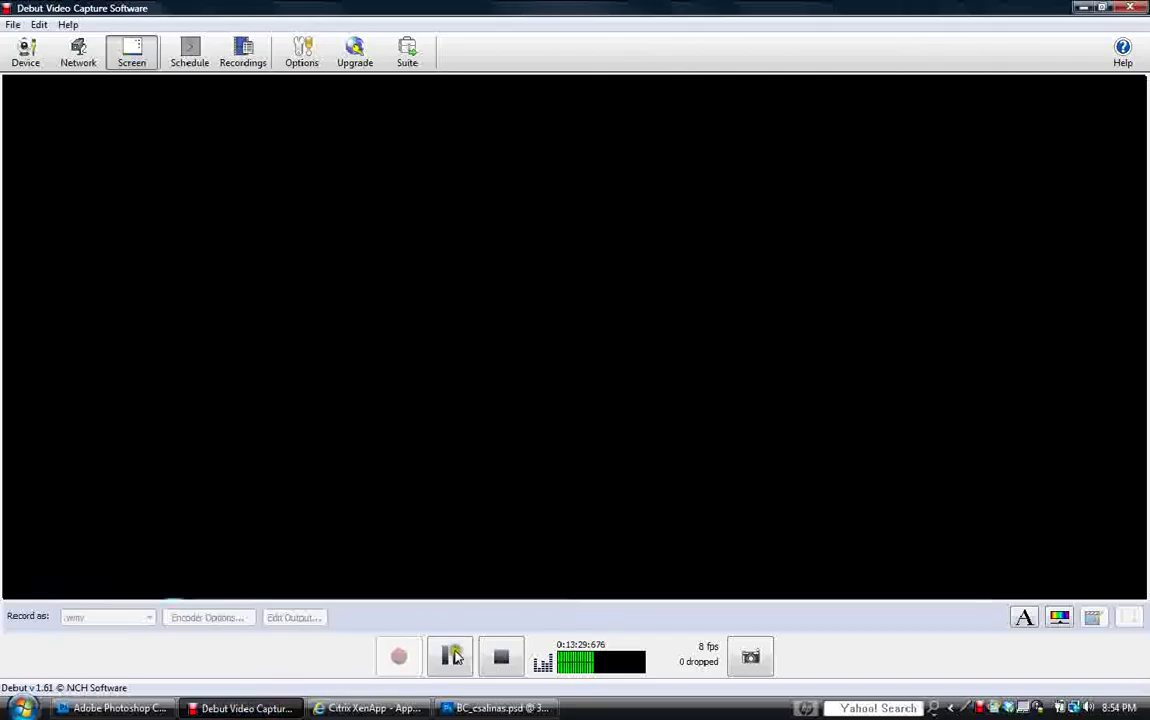